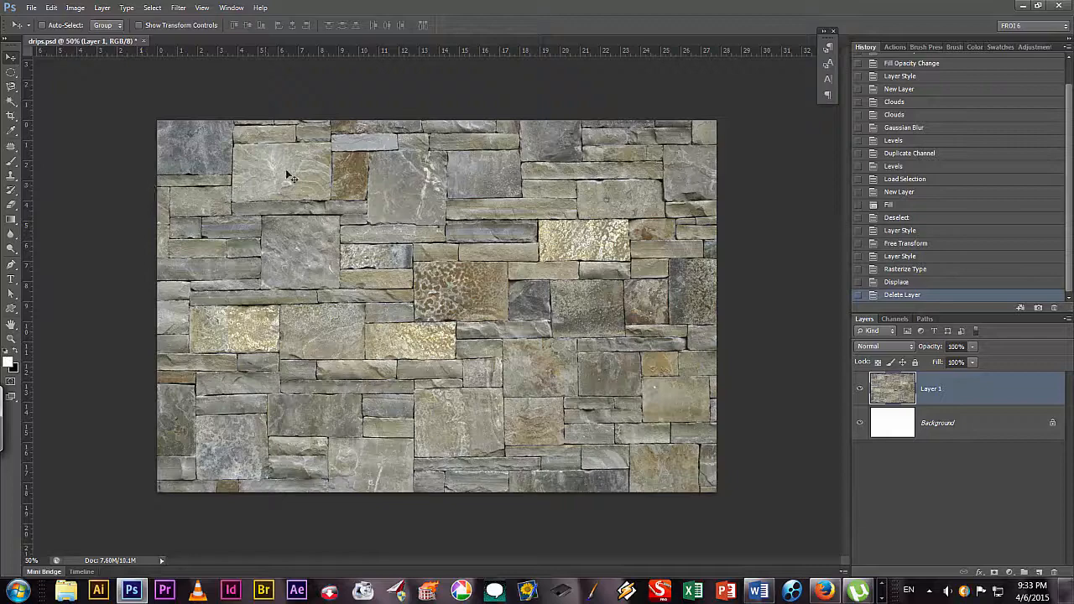
Step: Brush soft white across the top of the stone wall on a new layer, using 65% brush opacity
{"action": "key", "text": "b"}
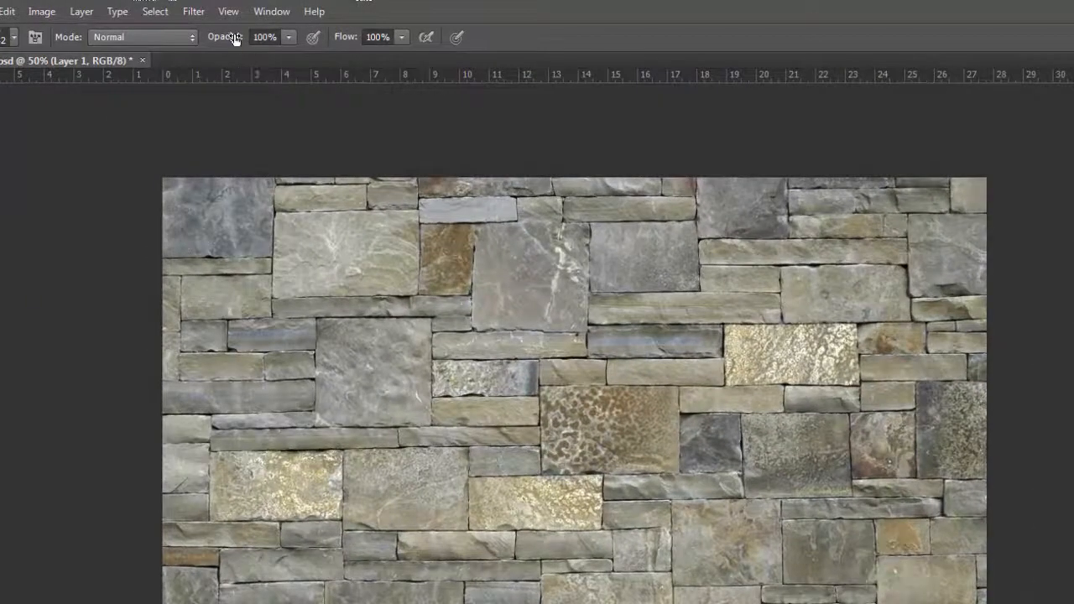
{"action": "left_click_drag", "start_coordinate": [234, 40], "coordinate": [197, 40]}
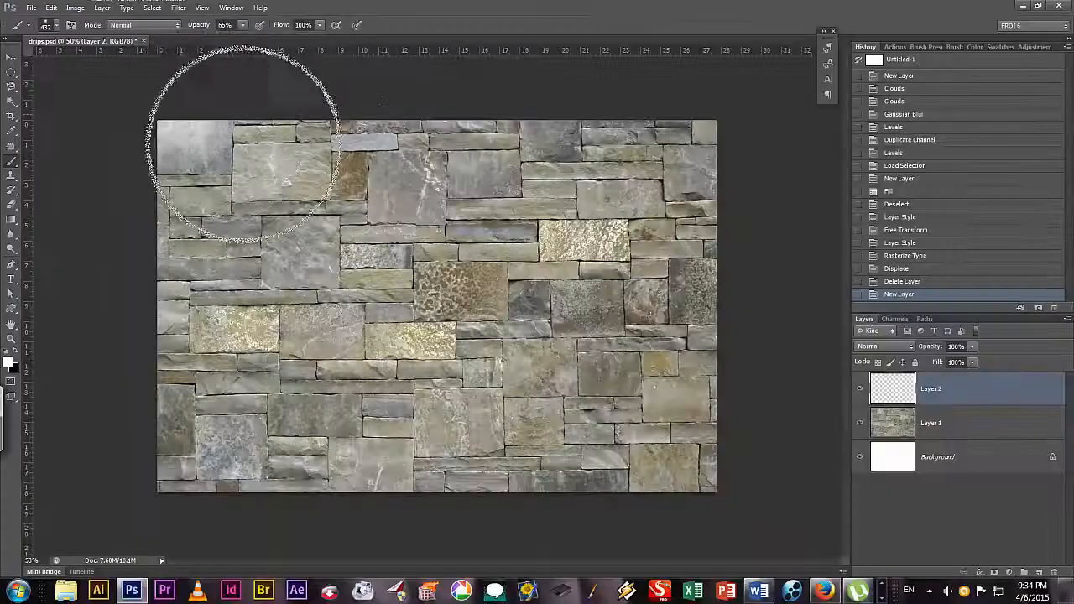
{"action": "mouse_move", "coordinate": [244, 160]}
{"action": "left_mouse_down"}
{"action": "mouse_move", "coordinate": [389, 178]}
{"action": "mouse_move", "coordinate": [558, 178]}
{"action": "mouse_move", "coordinate": [690, 142]}
{"action": "mouse_move", "coordinate": [707, 91]}
{"action": "left_mouse_up"}
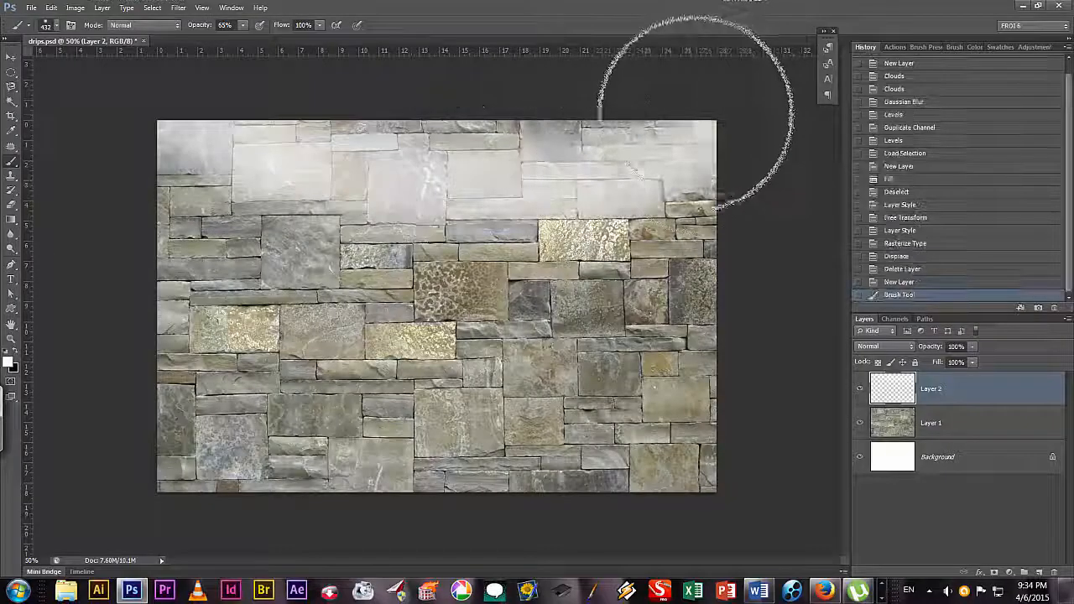
{"action": "left_click_drag", "start_coordinate": [352, 126], "coordinate": [324, 119]}
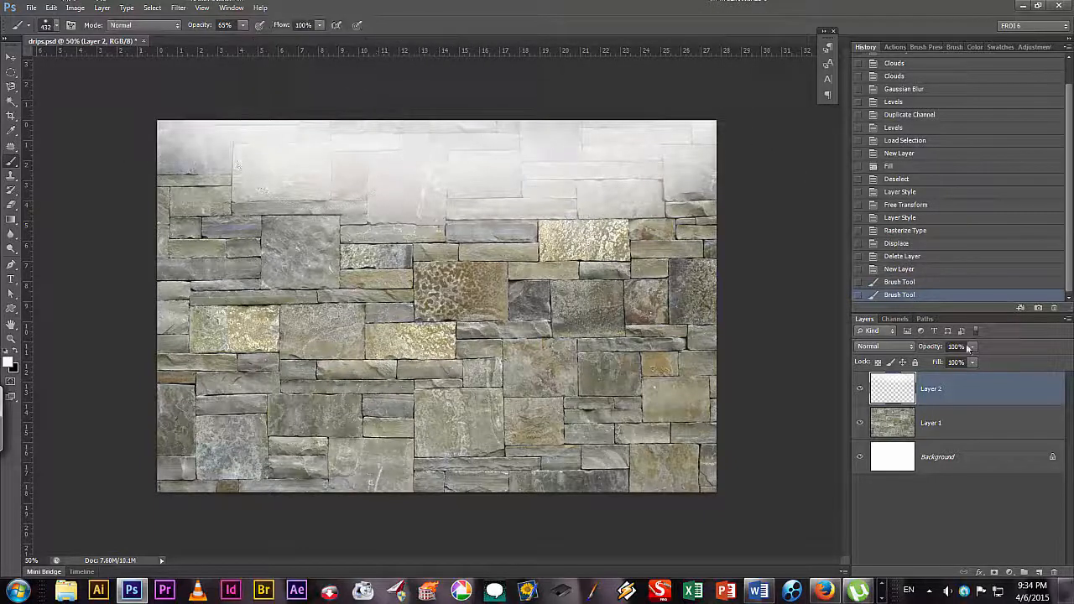
Step: Set the painted white layer's blend mode to Screen and its opacity to 58%
{"action": "left_click", "coordinate": [901, 348]}
{"action": "left_click", "coordinate": [884, 124]}
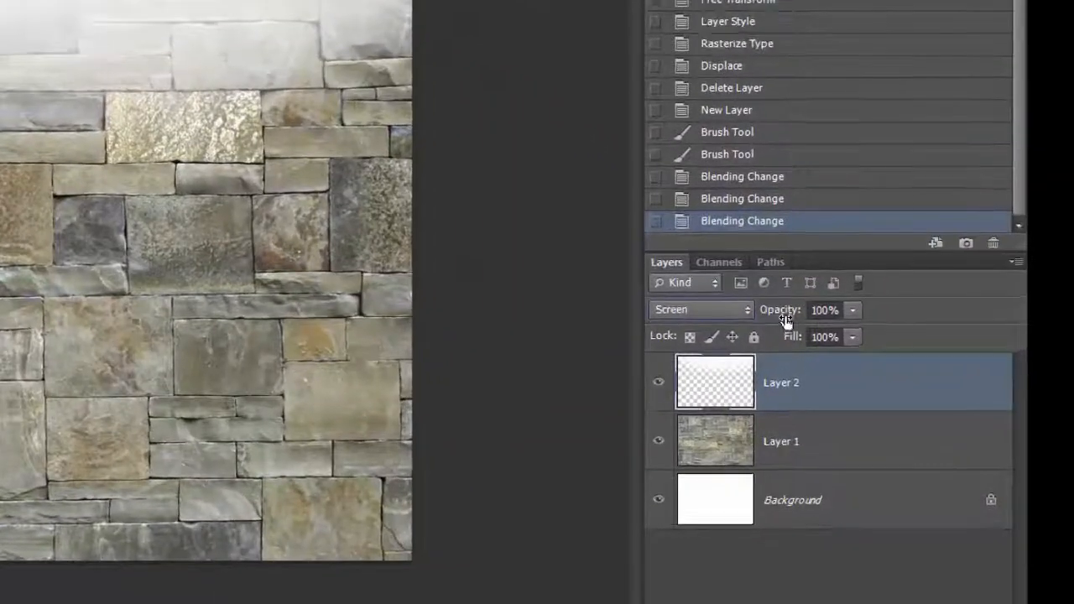
{"action": "left_click_drag", "start_coordinate": [789, 312], "coordinate": [744, 311]}
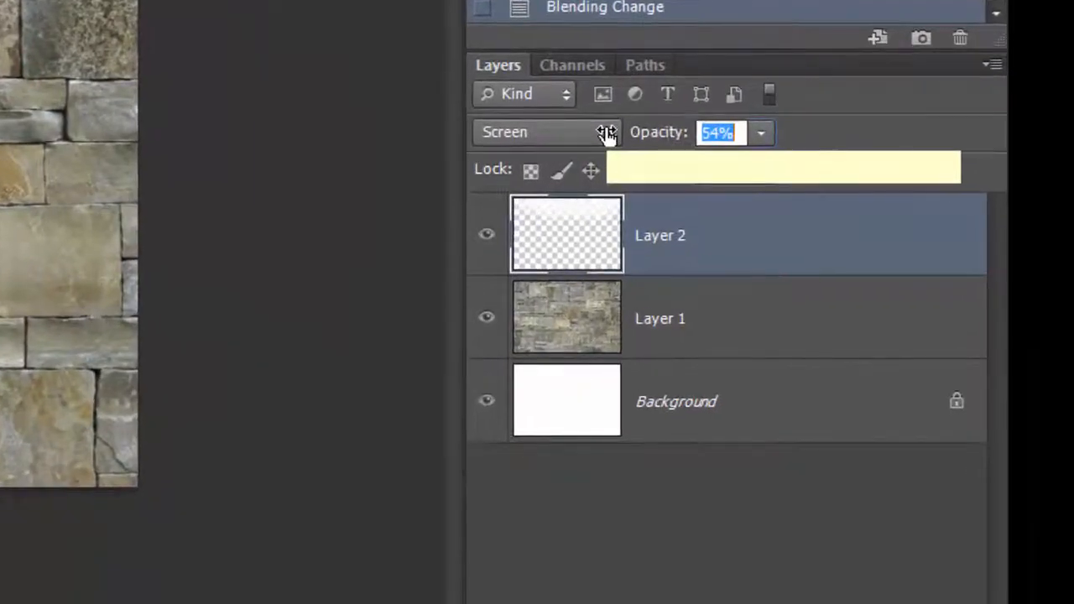
{"action": "left_click_drag", "start_coordinate": [606, 134], "coordinate": [614, 134]}
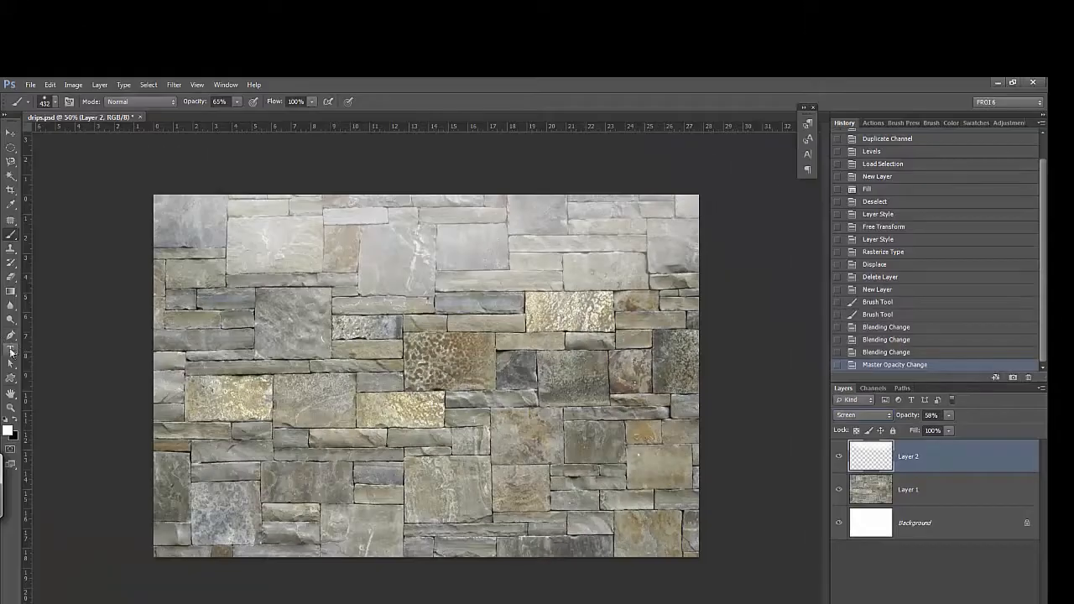
Step: Add the white text "drips", enlarge it to about 13.9 in wide and place it across the middle of the wall
{"action": "left_click", "coordinate": [10, 349]}
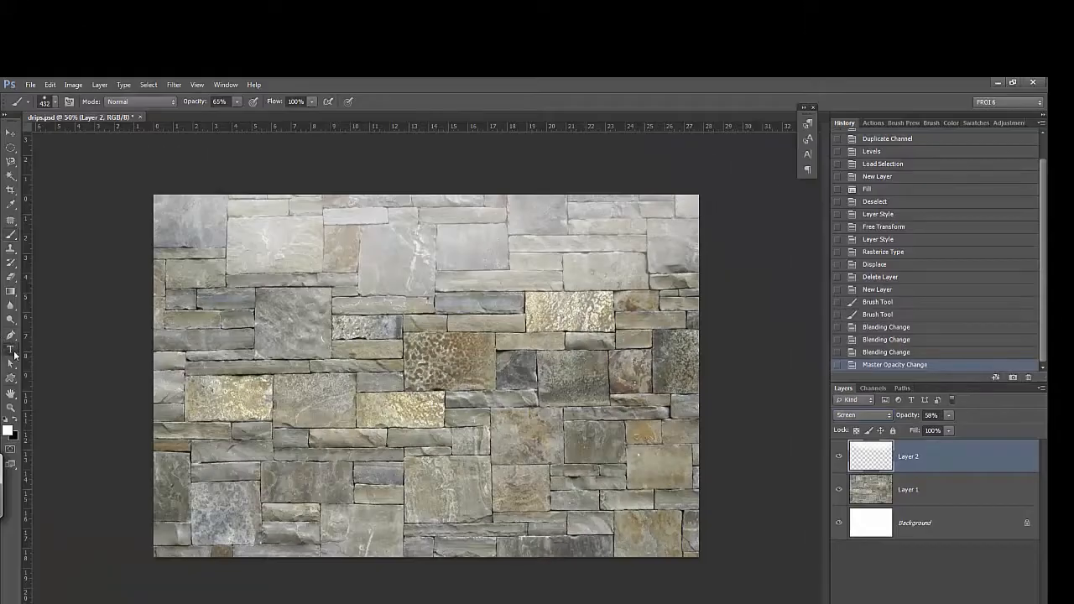
{"action": "left_click", "coordinate": [341, 391]}
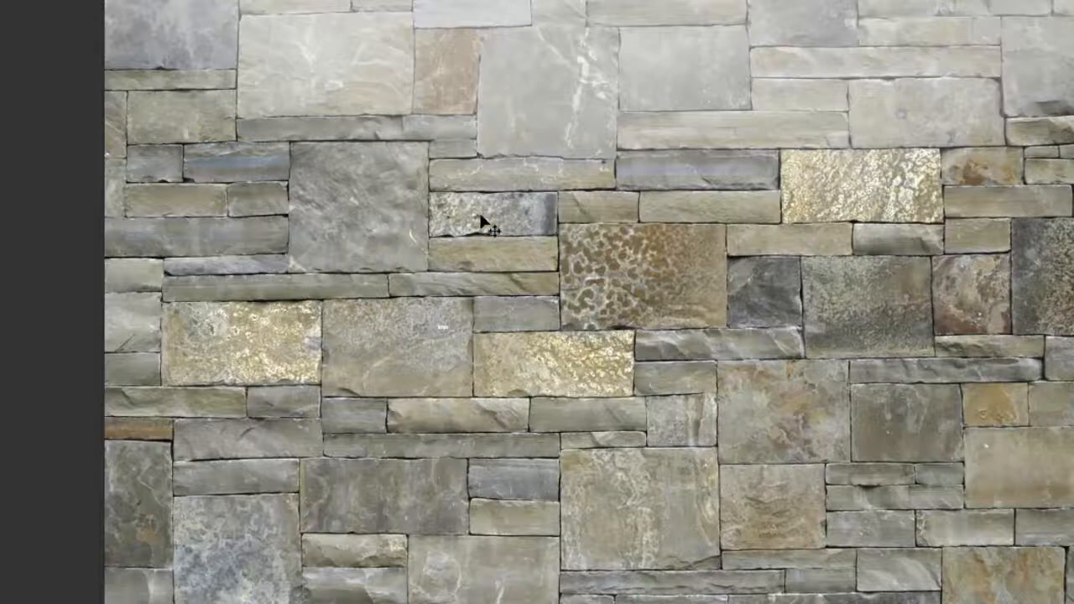
{"action": "key", "text": "ctrl+t"}
{"action": "left_click_drag", "start_coordinate": [453, 333], "coordinate": [957, 583]}
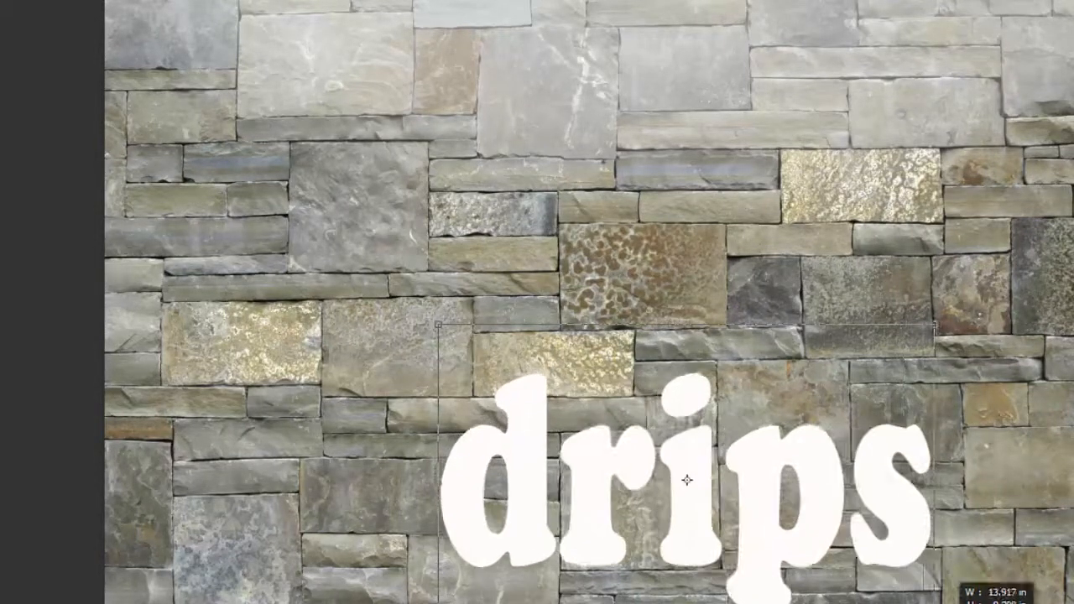
{"action": "left_click_drag", "start_coordinate": [843, 562], "coordinate": [723, 332]}
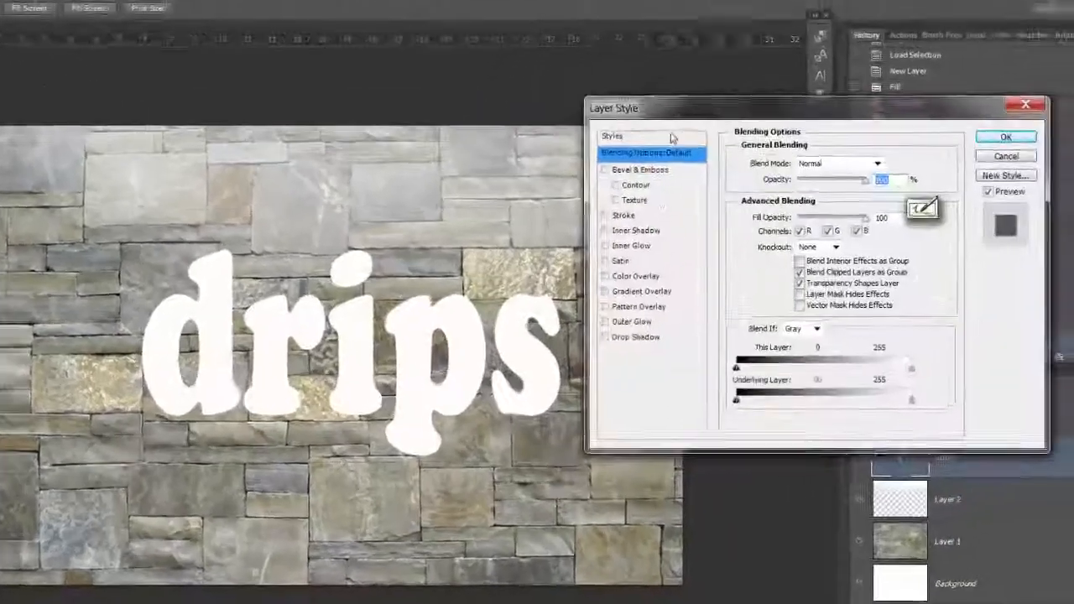
Step: Try bevel presets on the drips text layer and apply the last style preset, with bevel, inner shadow and drop shadow
{"action": "left_click", "coordinate": [614, 137]}
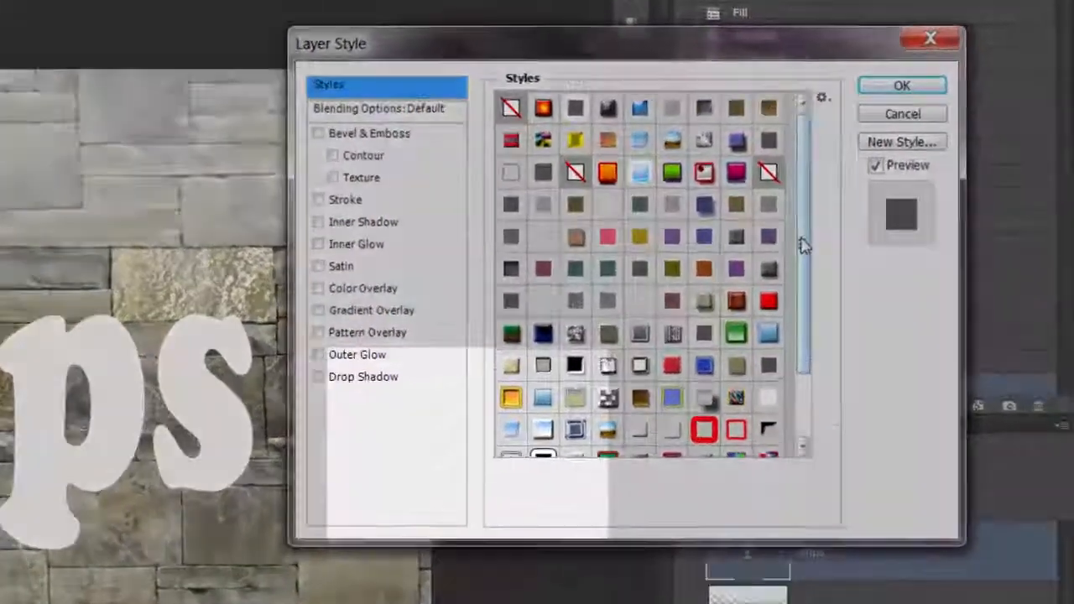
{"action": "left_click_drag", "start_coordinate": [804, 245], "coordinate": [806, 337]}
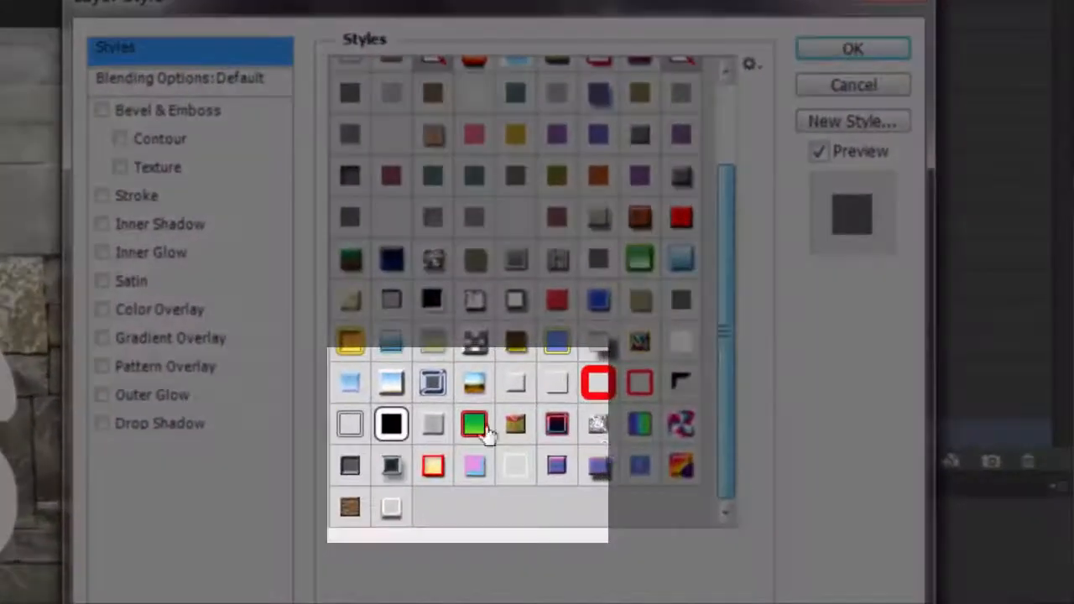
{"action": "left_click", "coordinate": [643, 349]}
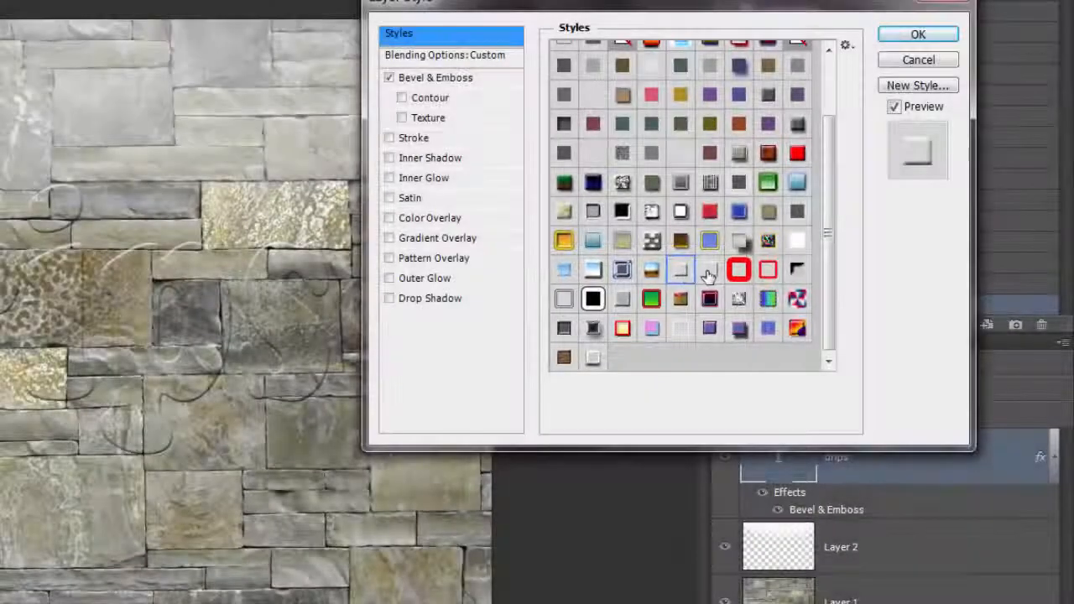
{"action": "left_click", "coordinate": [710, 270]}
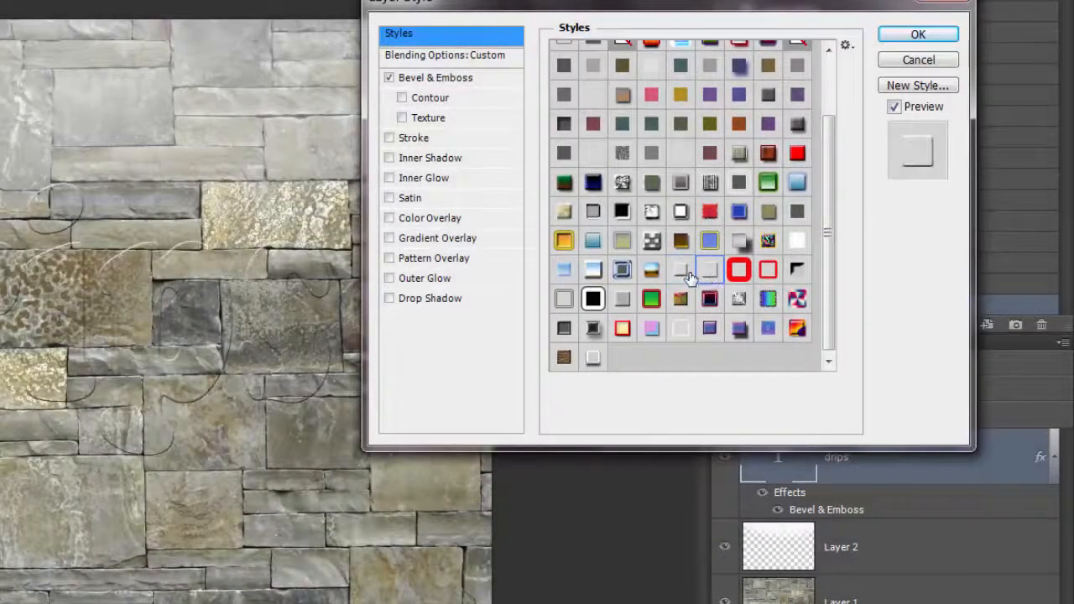
{"action": "left_click", "coordinate": [593, 359]}
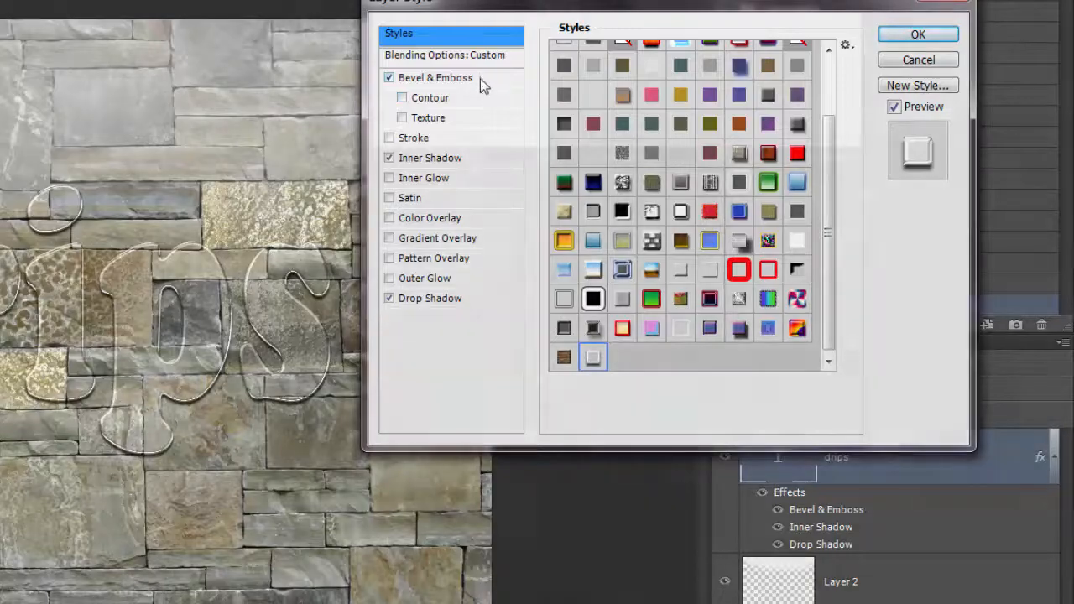
Step: Set the text's Bevel & Emboss depth to 93%
{"action": "left_click", "coordinate": [481, 80]}
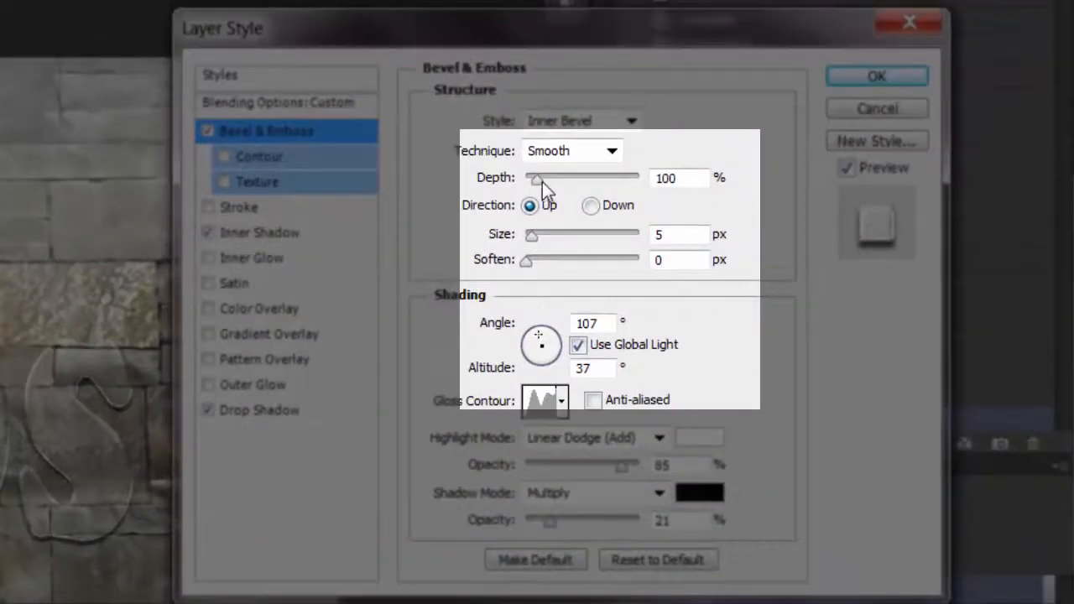
{"action": "left_click", "coordinate": [649, 116]}
{"action": "mouse_move", "coordinate": [538, 177]}
{"action": "left_mouse_down"}
{"action": "mouse_move", "coordinate": [530, 171]}
{"action": "mouse_move", "coordinate": [546, 167]}
{"action": "left_mouse_up"}
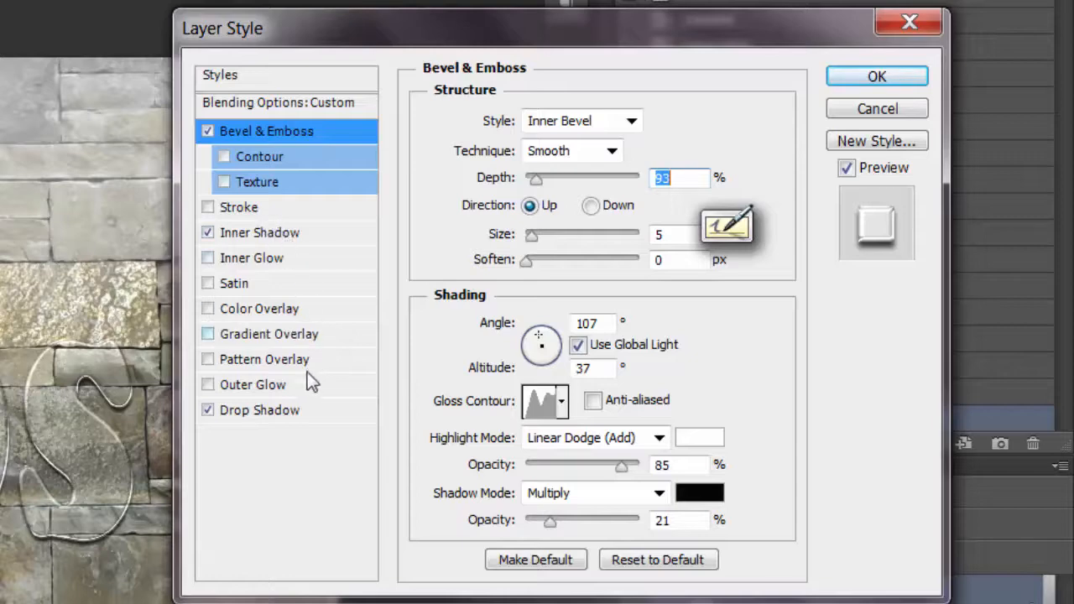
Step: Add a blue color overlay (H 215, S 80, B 84) to the text, using the Overlay blend mode
{"action": "left_click", "coordinate": [326, 307]}
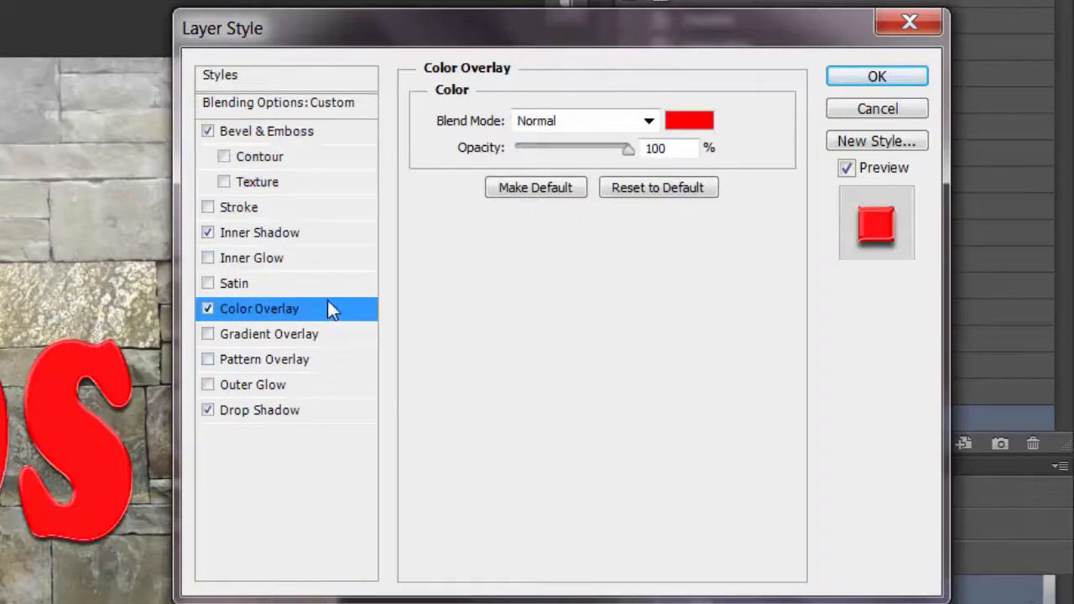
{"action": "left_click", "coordinate": [681, 124]}
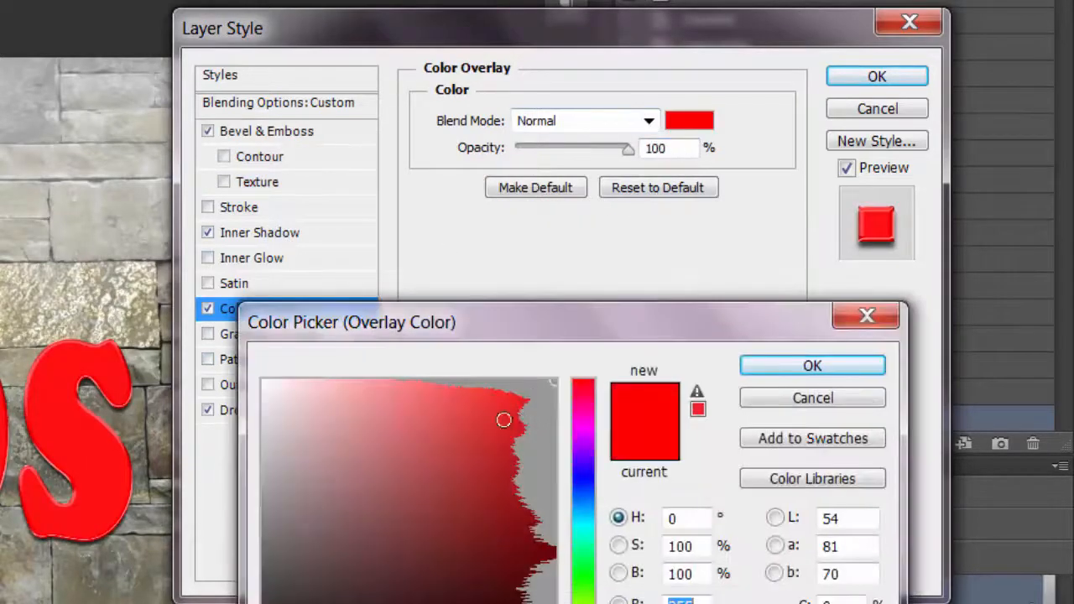
{"action": "left_click", "coordinate": [583, 496]}
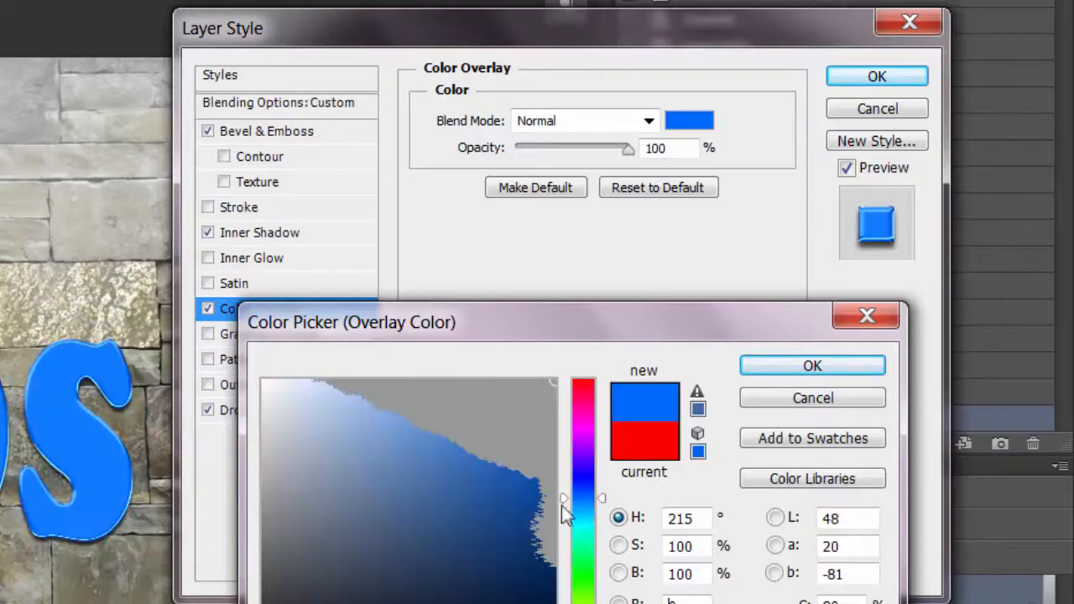
{"action": "left_click", "coordinate": [388, 429]}
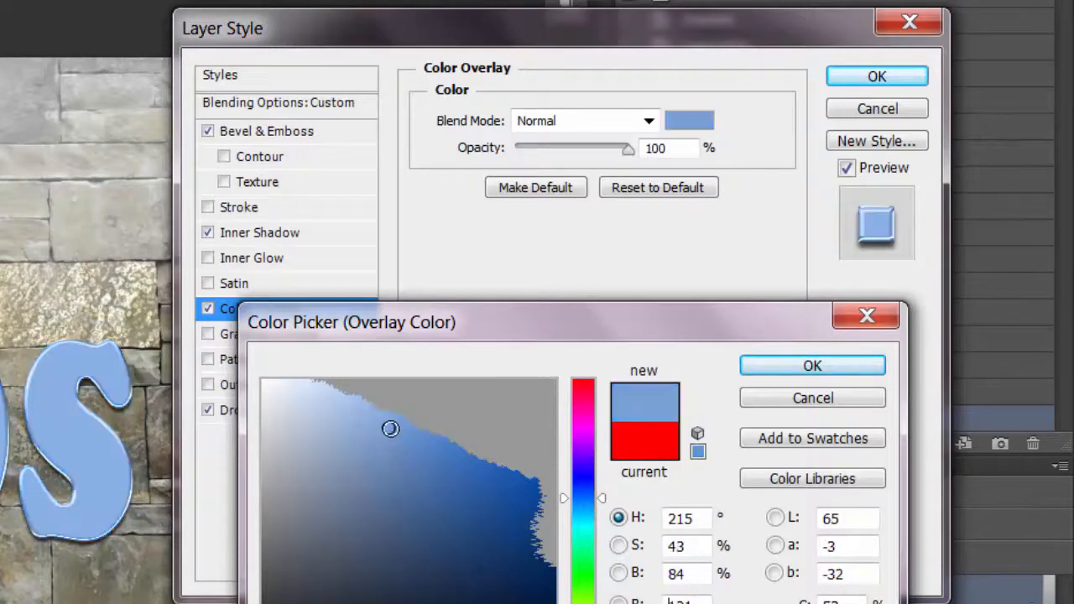
{"action": "left_click", "coordinate": [427, 463]}
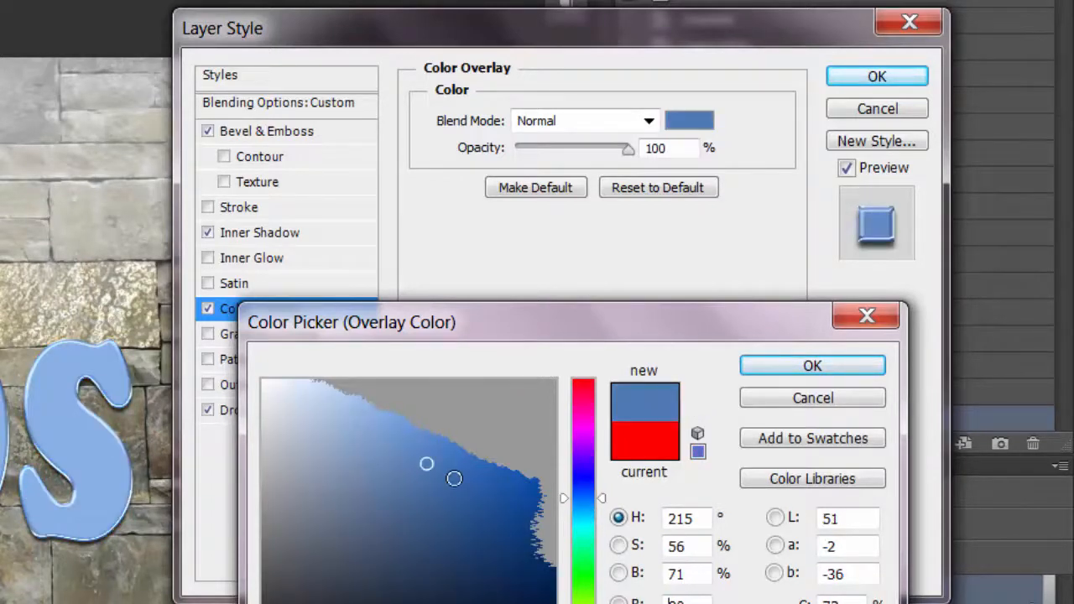
{"action": "left_click", "coordinate": [474, 434]}
{"action": "left_click", "coordinate": [525, 394]}
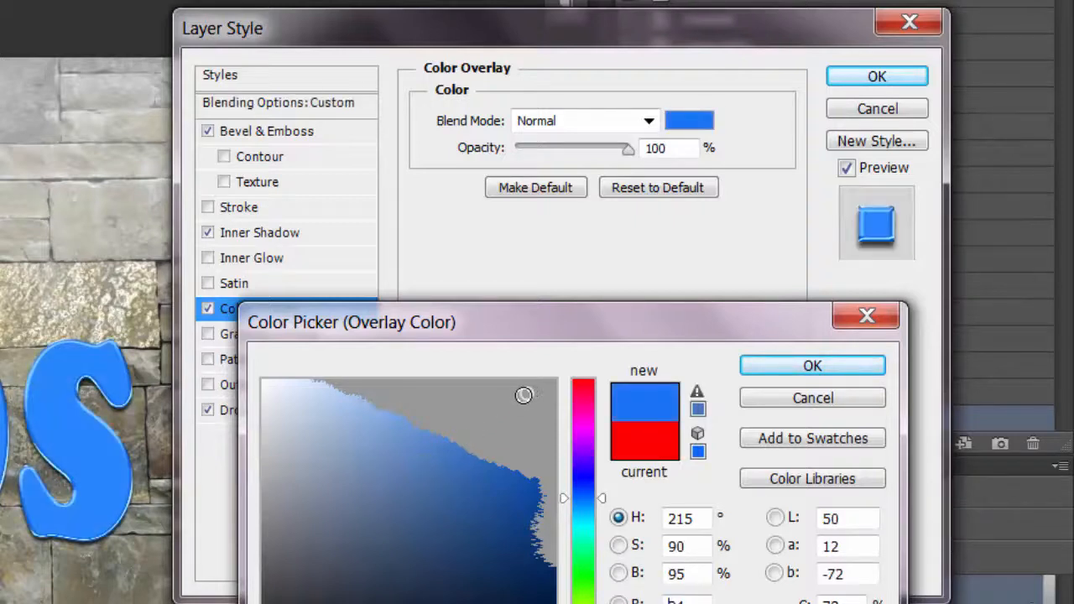
{"action": "left_click", "coordinate": [495, 425]}
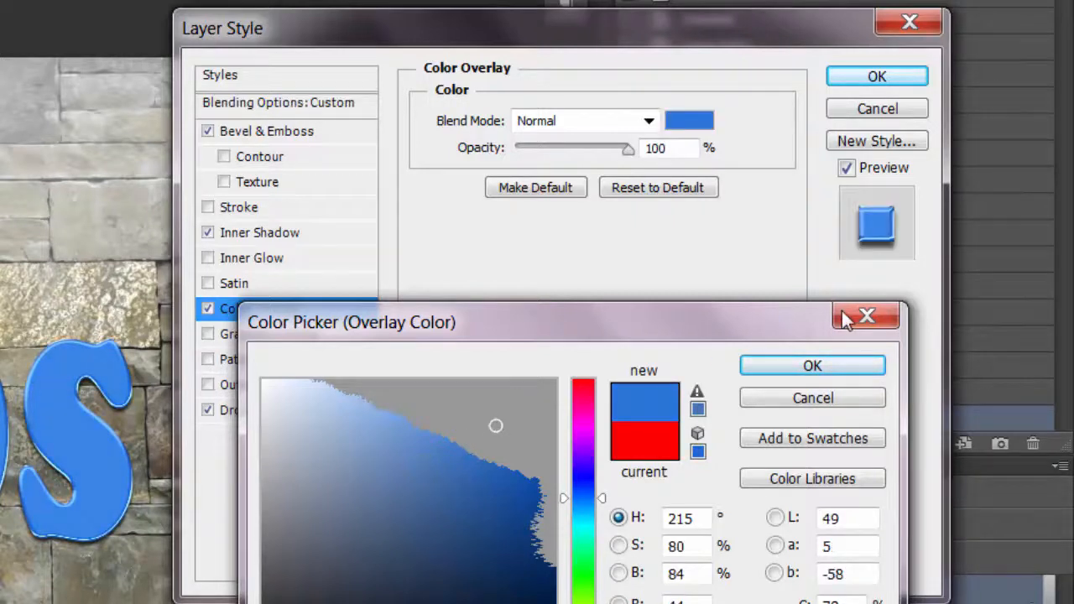
{"action": "left_click", "coordinate": [826, 374]}
{"action": "left_click", "coordinate": [565, 122]}
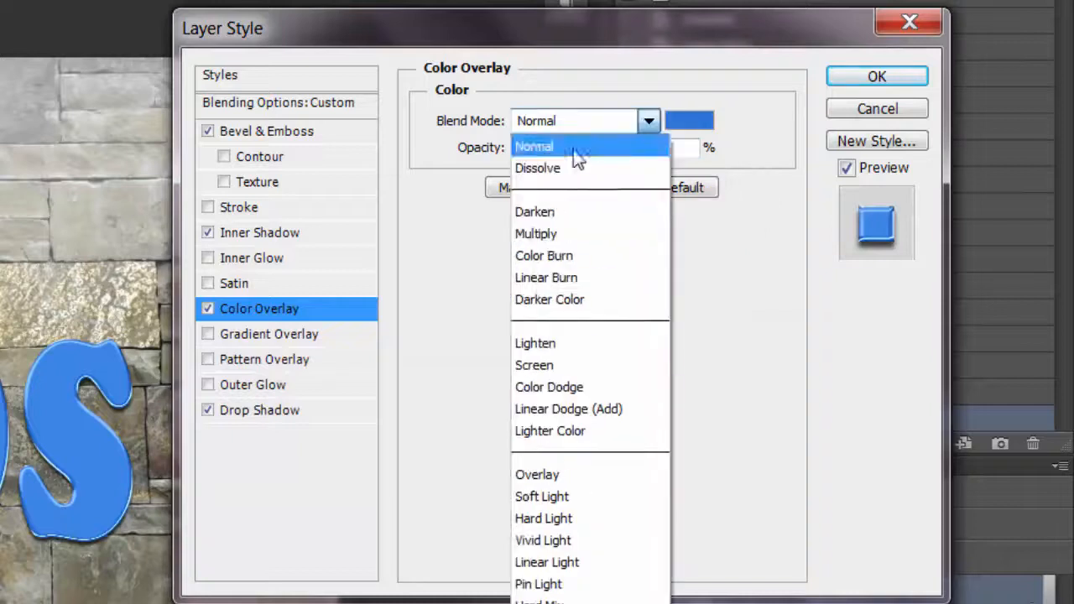
{"action": "left_click", "coordinate": [537, 474]}
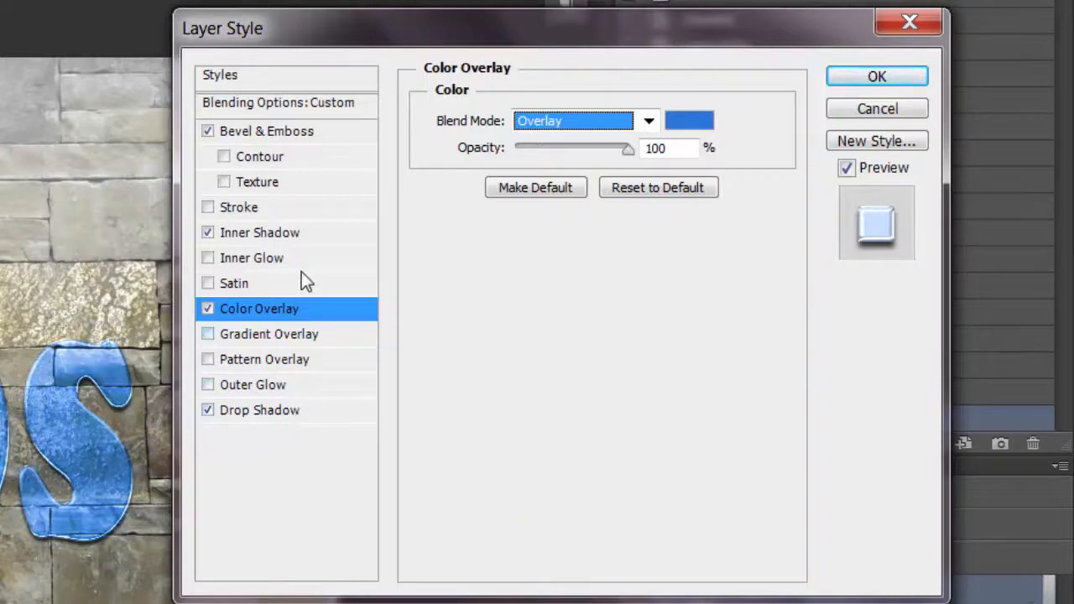
{"action": "left_click", "coordinate": [287, 233]}
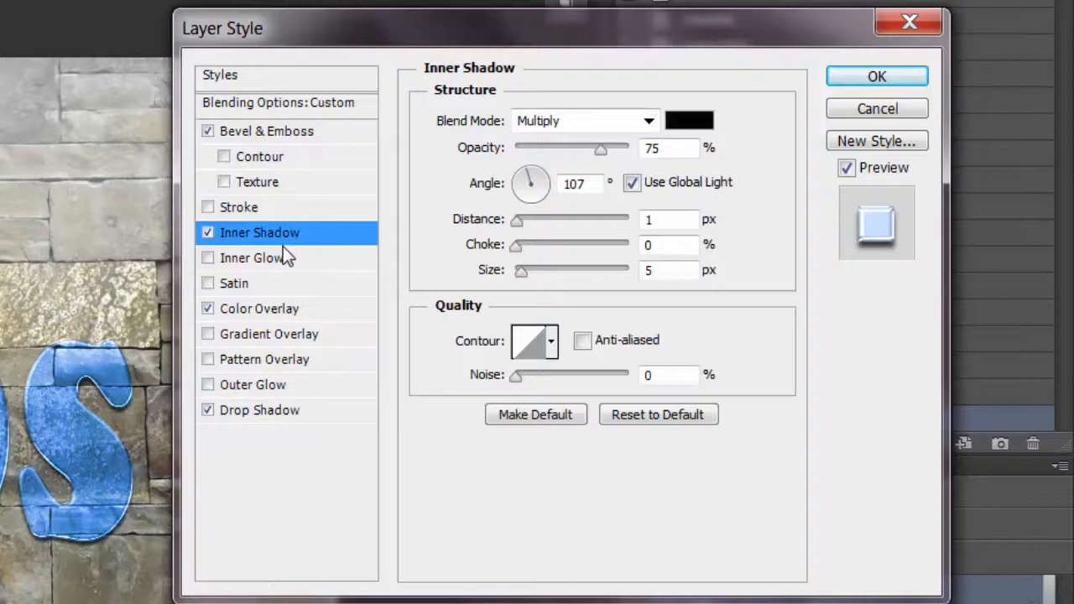
{"action": "left_click", "coordinate": [309, 416]}
{"action": "left_click", "coordinate": [307, 416]}
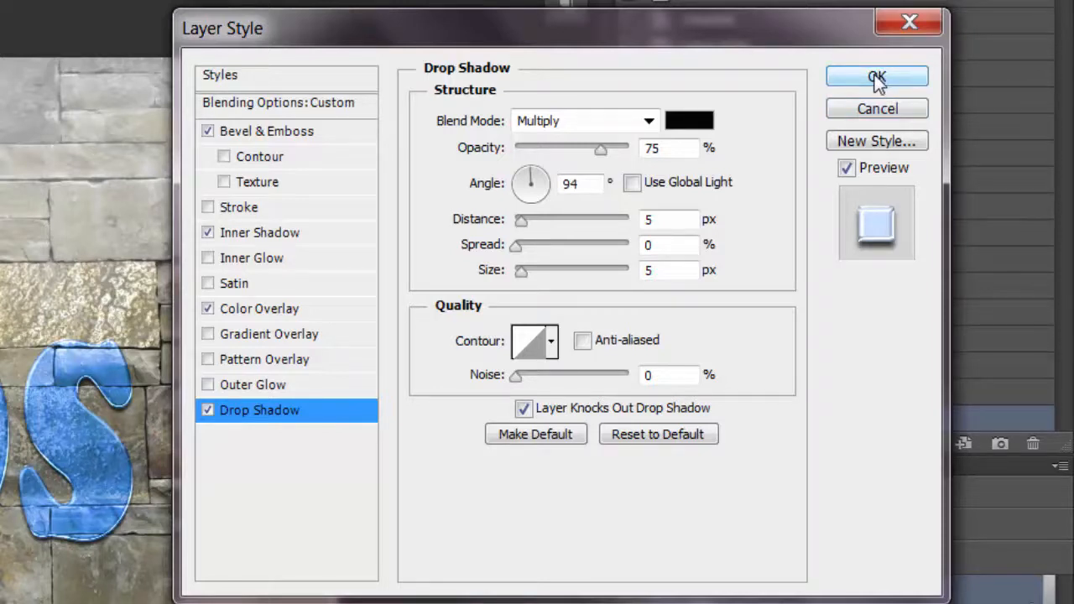
Step: Add a black 5 px outside stroke to the drips text
{"action": "left_click", "coordinate": [278, 210]}
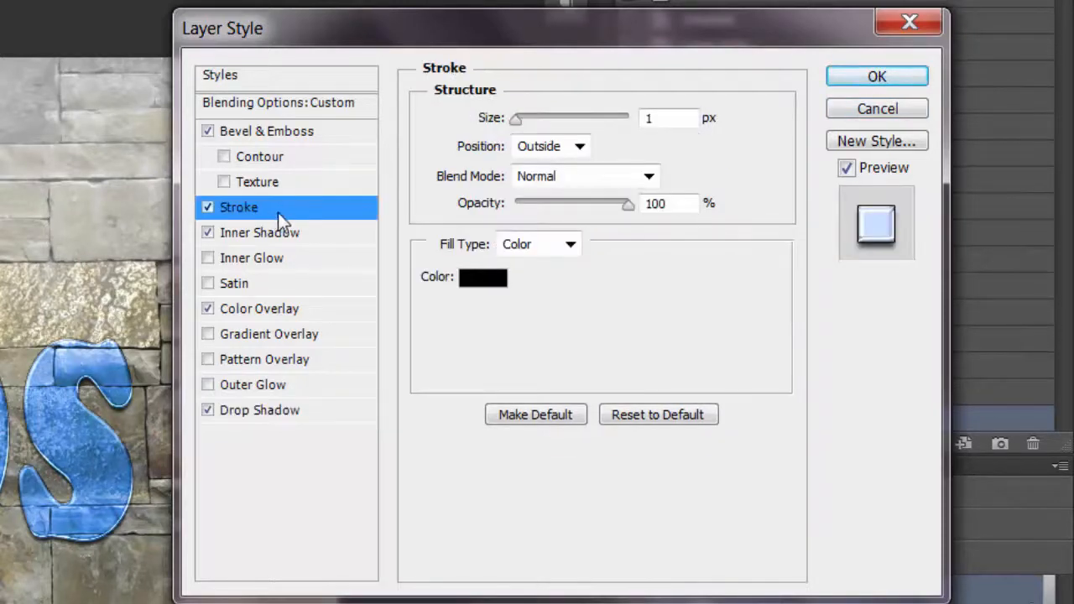
{"action": "left_click", "coordinate": [483, 281]}
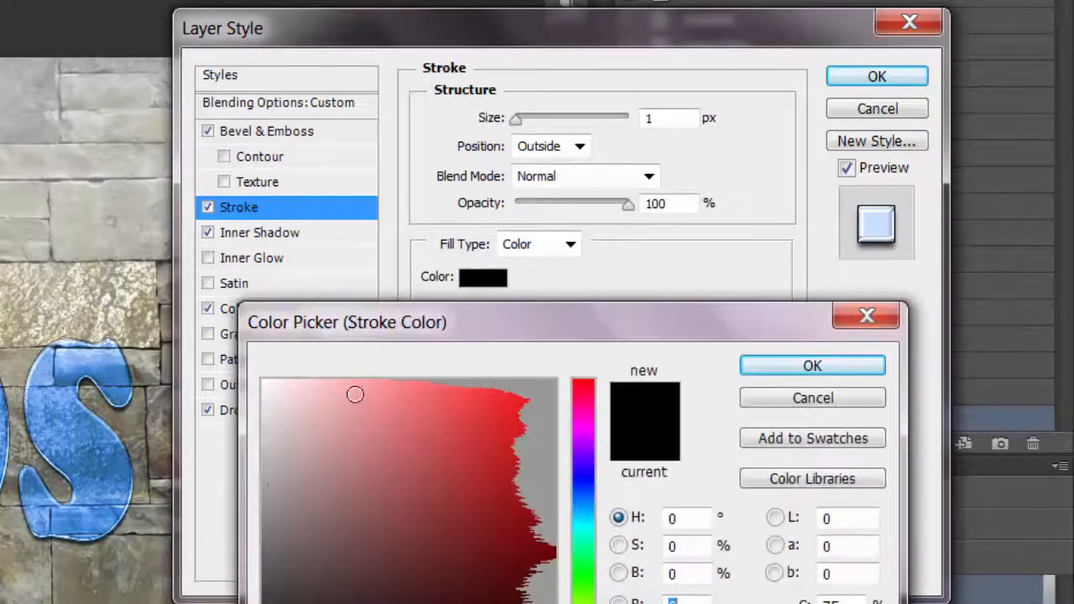
{"action": "left_click", "coordinate": [810, 365]}
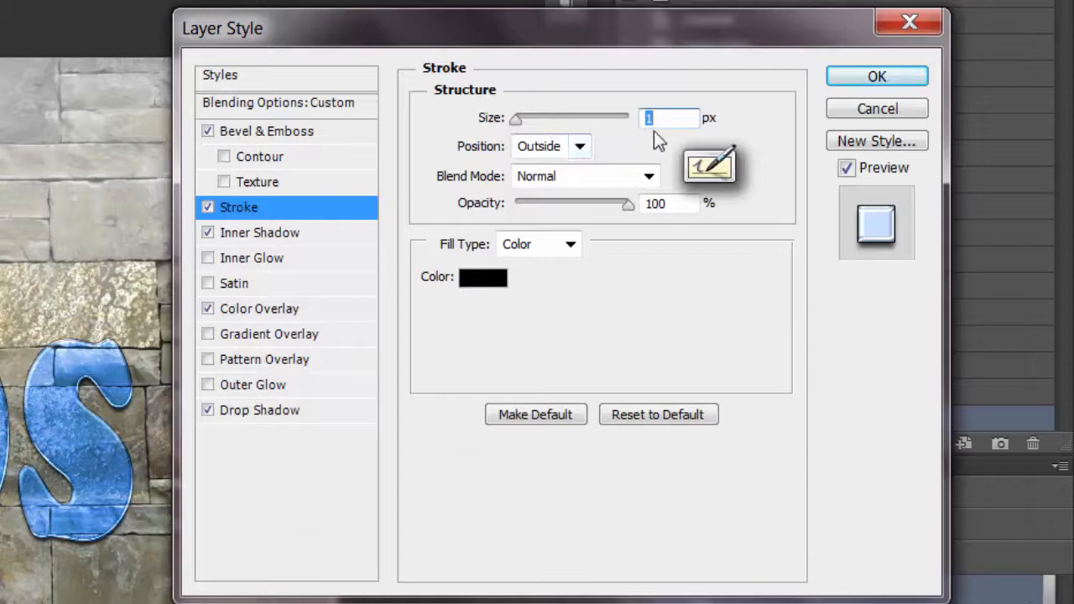
{"action": "key", "text": "Up"}
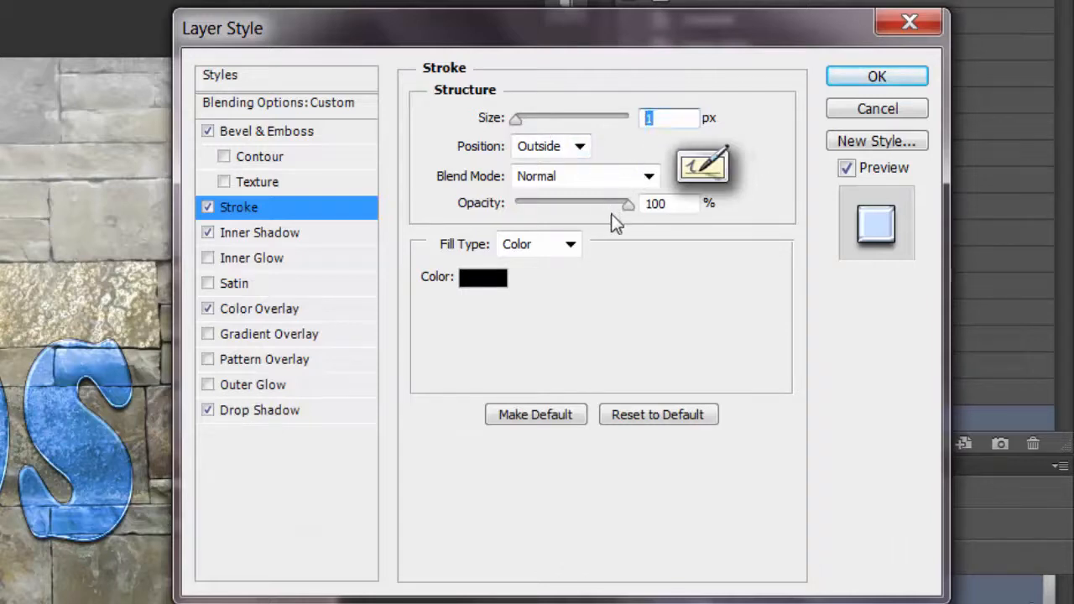
{"action": "key", "text": "Up"}
{"action": "key", "text": "Up"}
{"action": "key", "text": "Up"}
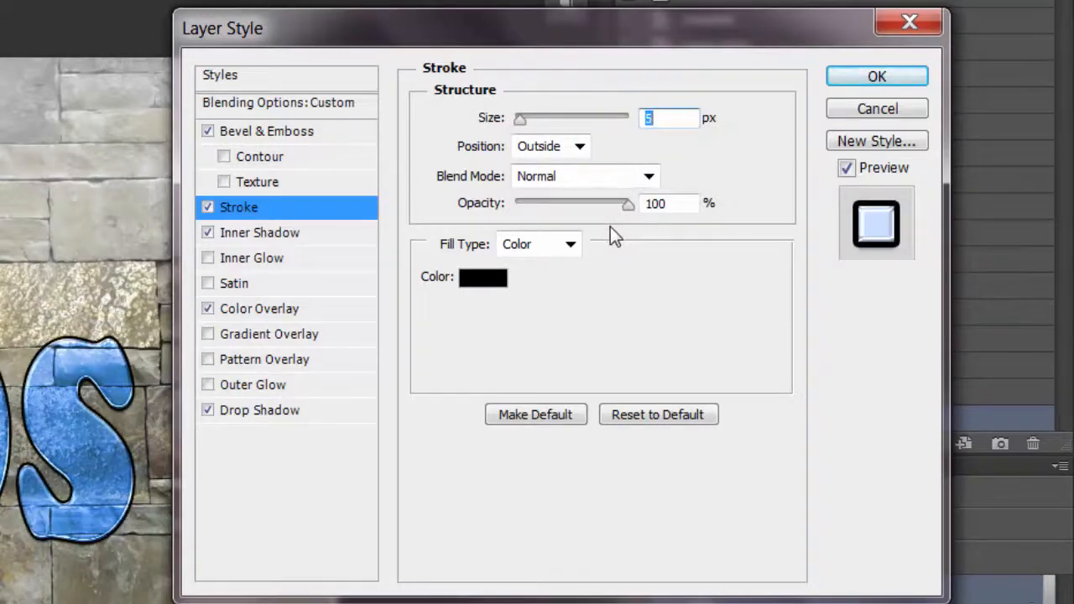
Step: Set the text's Drop Shadow size to 35 px and its angle to 138°
{"action": "left_click", "coordinate": [329, 415]}
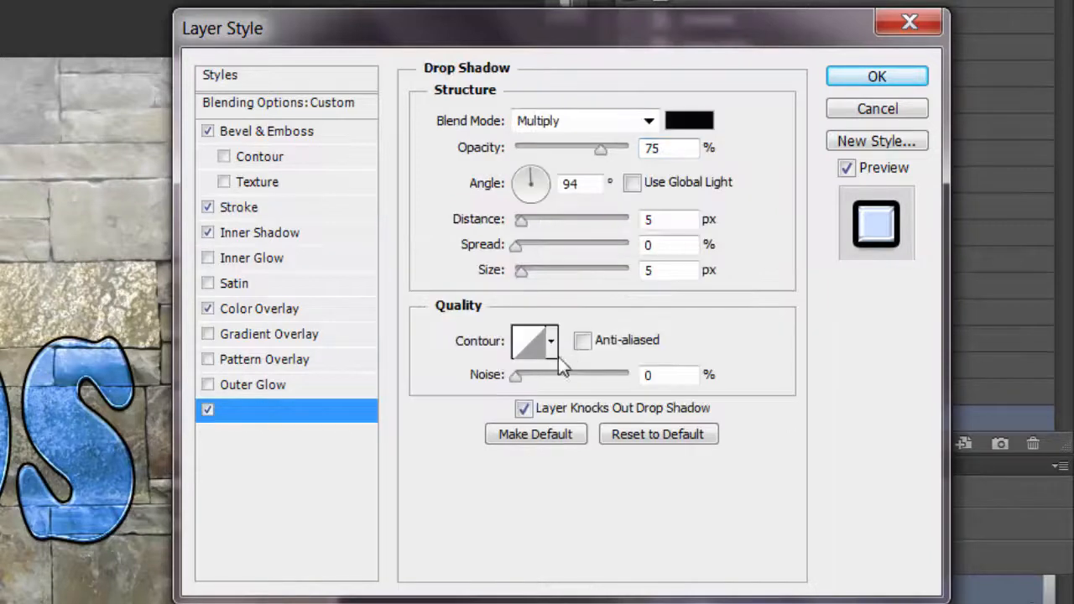
{"action": "left_click", "coordinate": [536, 268]}
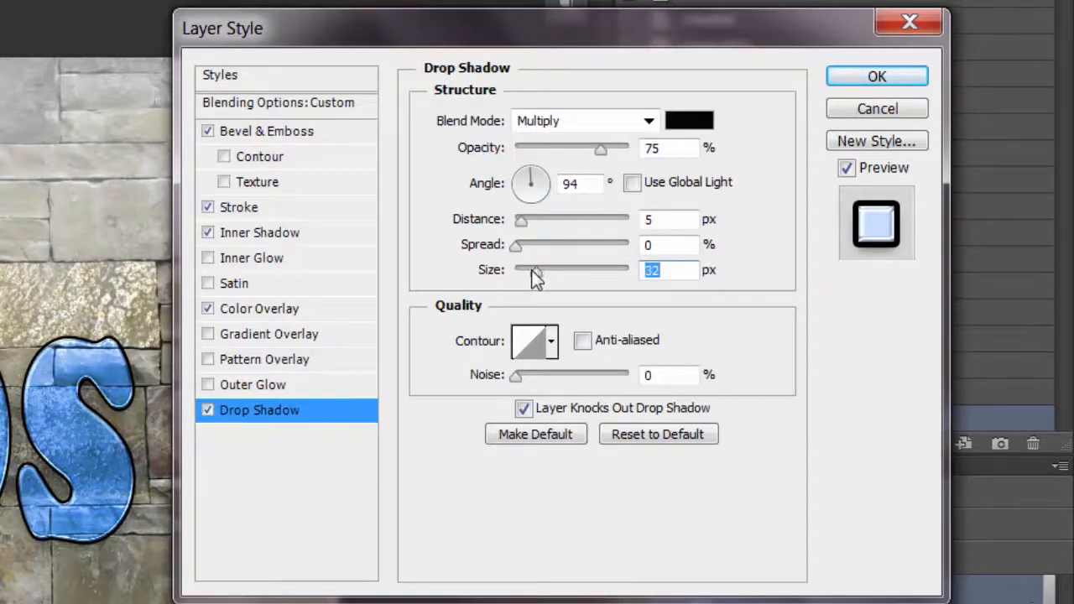
{"action": "left_click_drag", "start_coordinate": [527, 270], "coordinate": [538, 272]}
{"action": "left_click", "coordinate": [516, 184]}
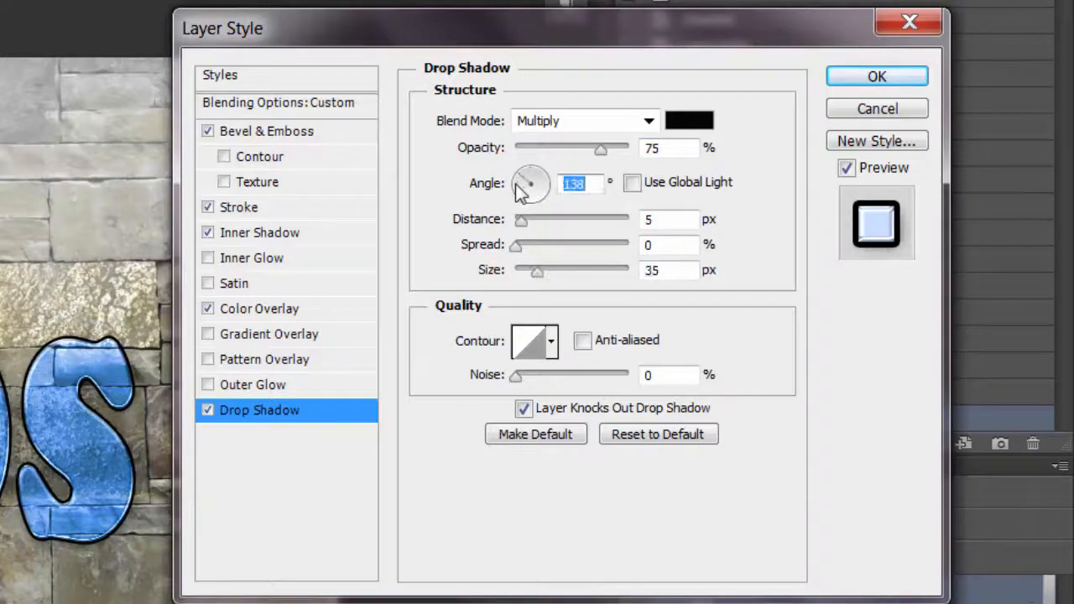
Step: Change the Drop Shadow contour to the half-round curve and apply the layer style to the drips text
{"action": "left_click", "coordinate": [550, 343]}
{"action": "left_click", "coordinate": [457, 405]}
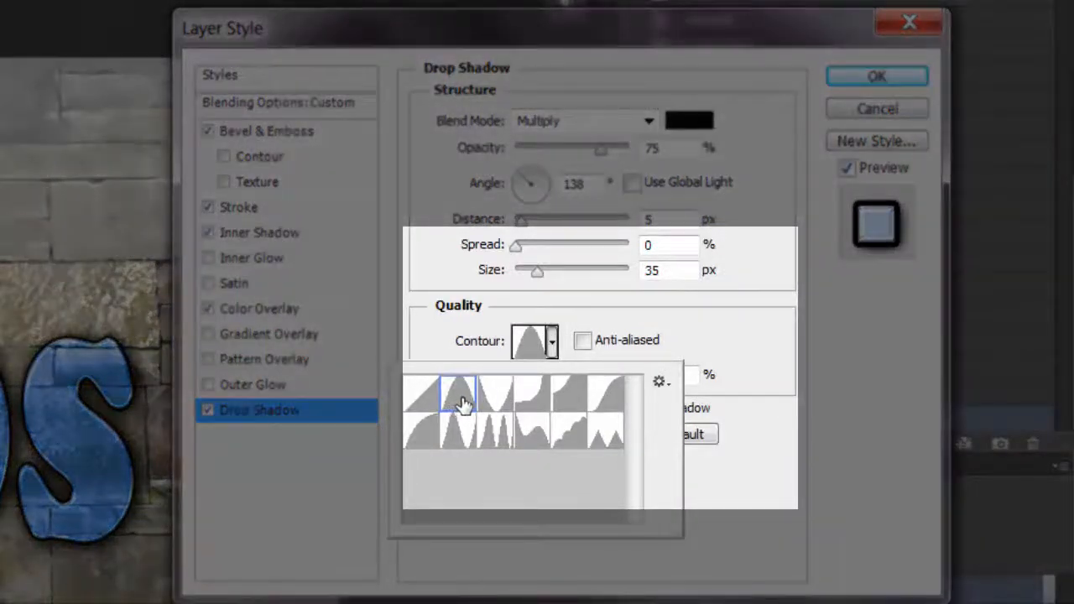
{"action": "left_click", "coordinate": [426, 438]}
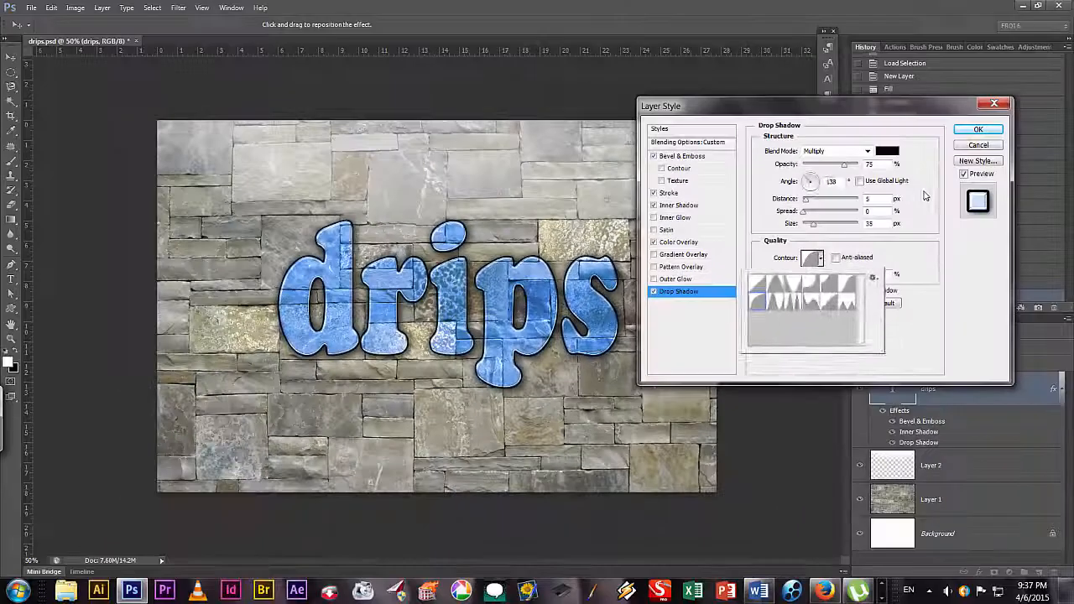
{"action": "left_click", "coordinate": [778, 192]}
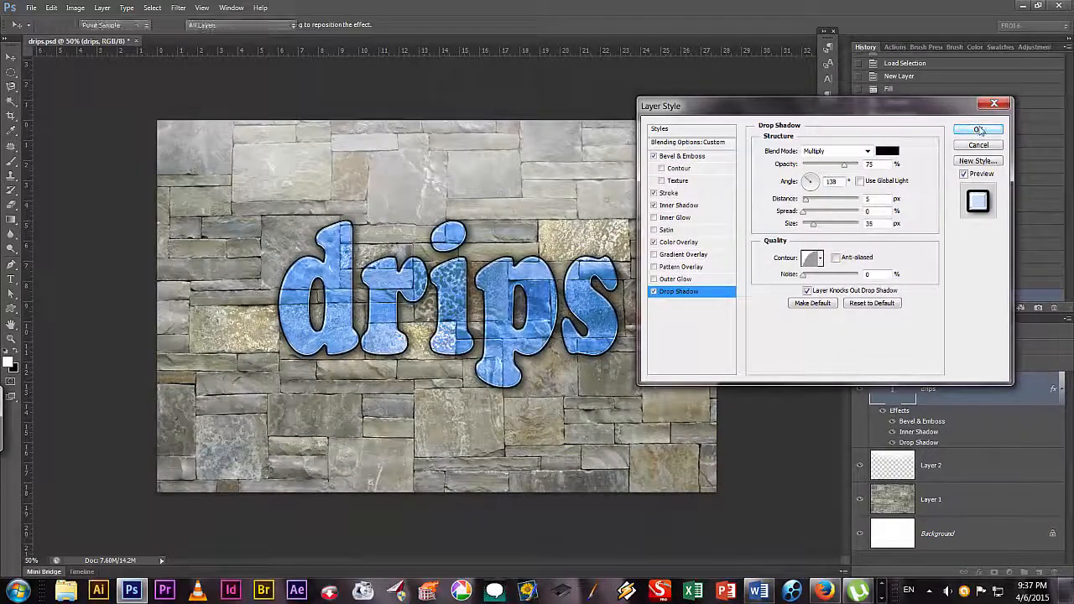
{"action": "left_click", "coordinate": [974, 131]}
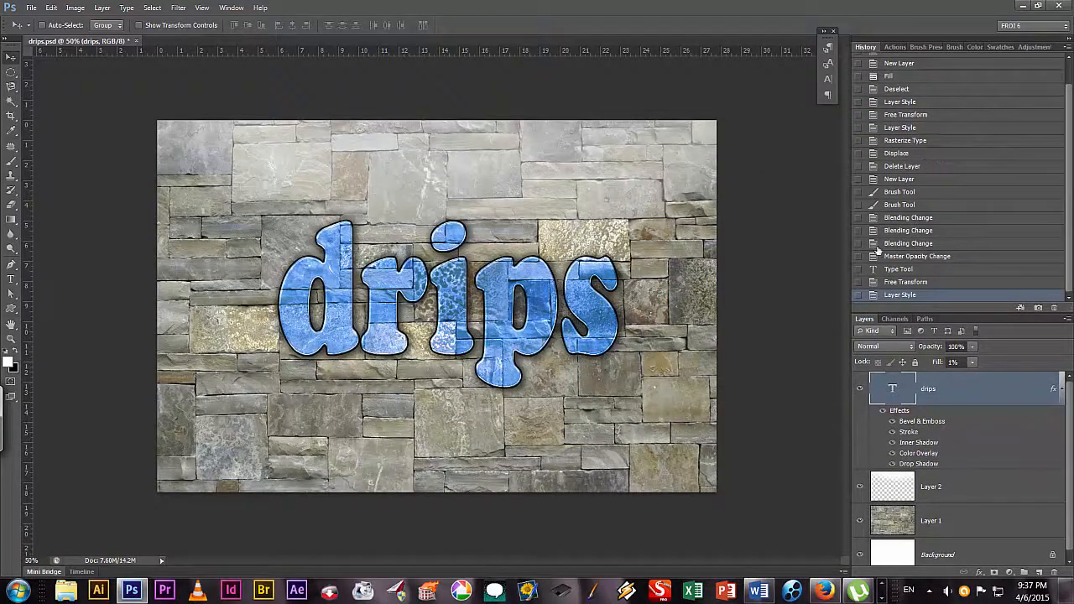
Step: Render black-and-white Clouds on a new layer above the text and soften it with a 26.4-pixel Gaussian Blur
{"action": "left_click", "coordinate": [1039, 572]}
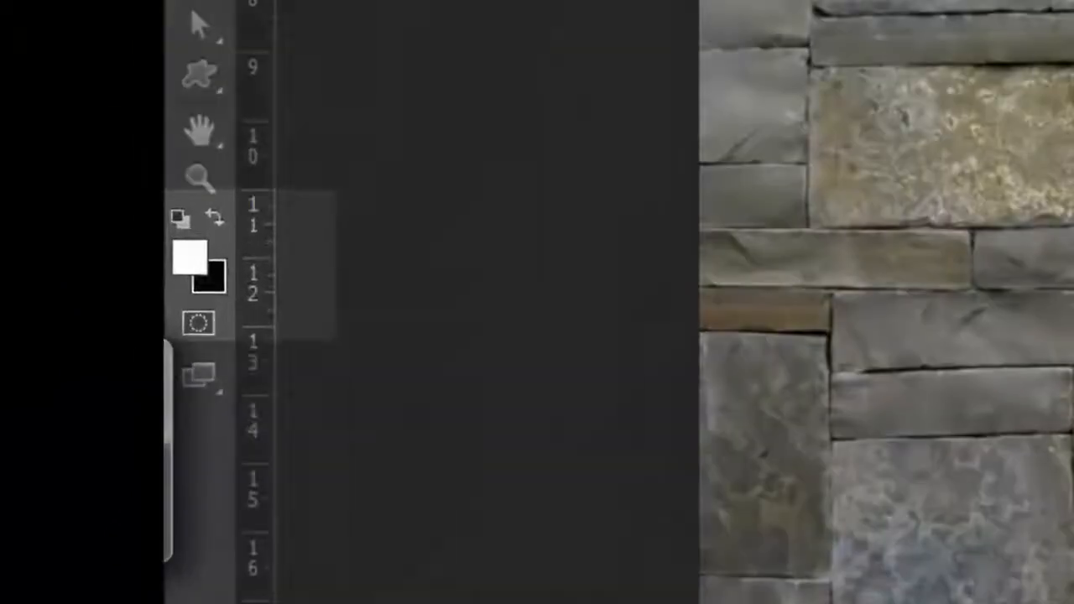
{"action": "left_click", "coordinate": [280, 25]}
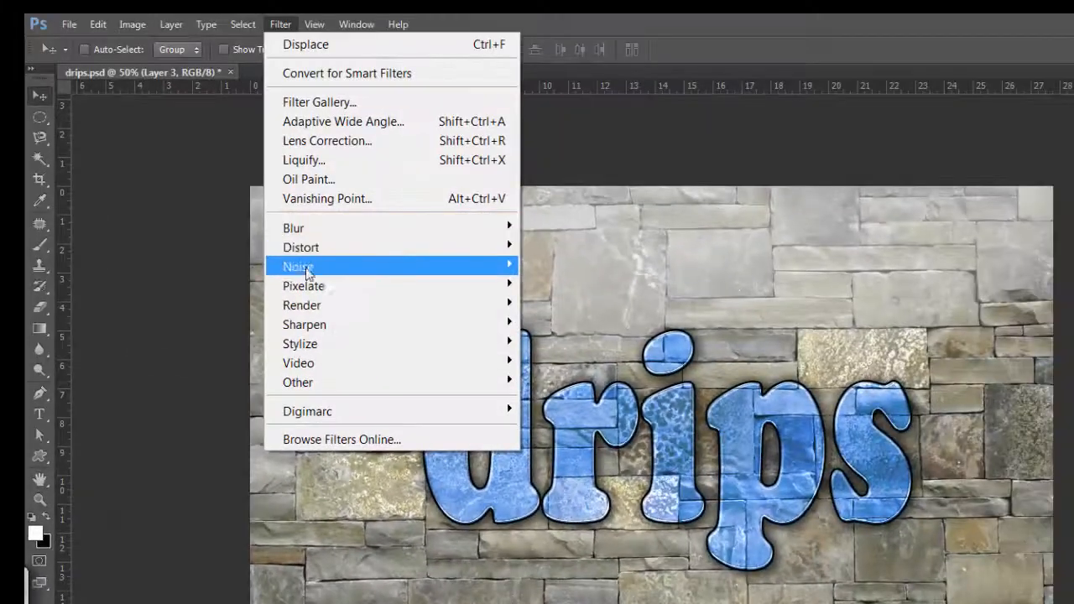
{"action": "mouse_move", "coordinate": [304, 309]}
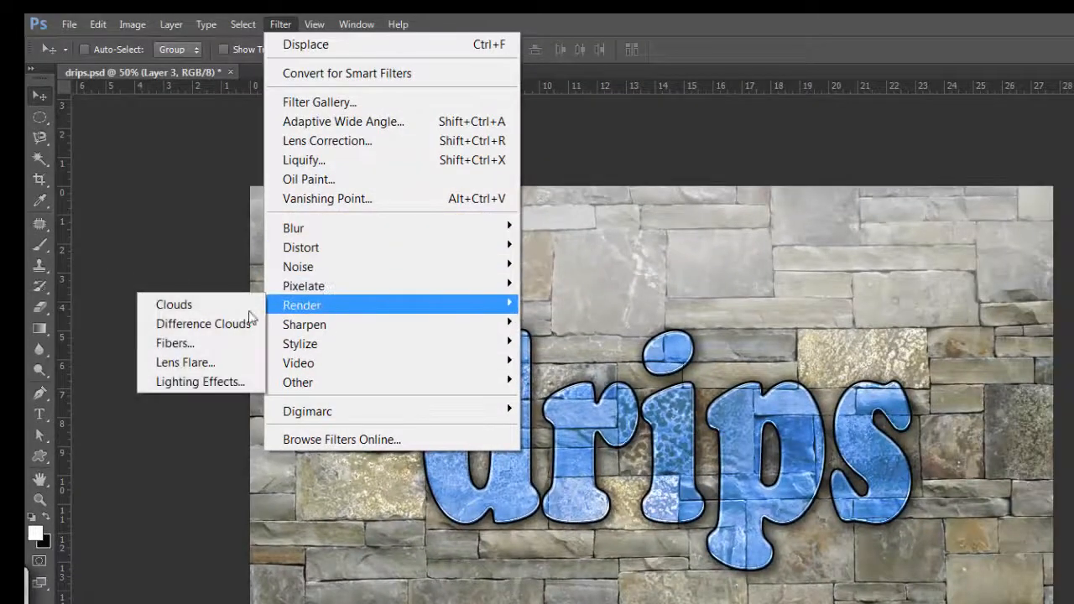
{"action": "left_click", "coordinate": [186, 306]}
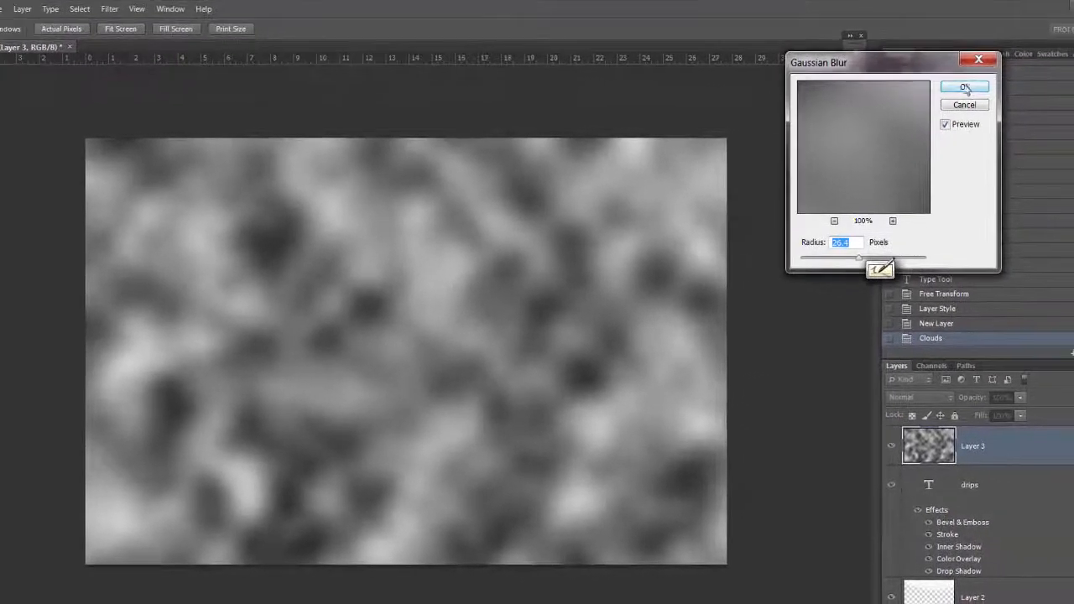
{"action": "left_click", "coordinate": [965, 88]}
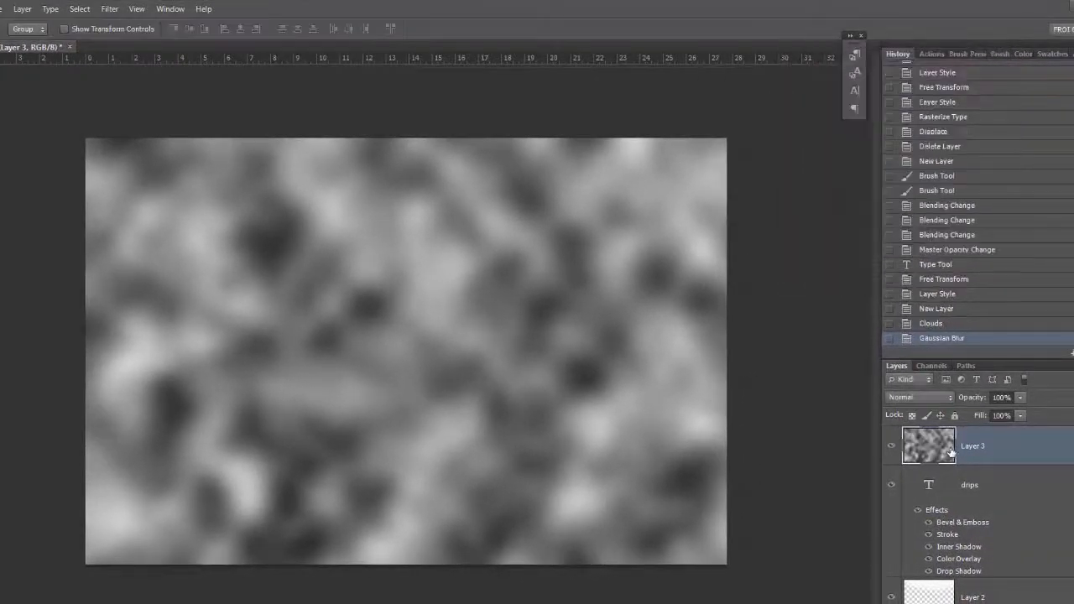
Step: Increase the clouds layer's contrast with Levels, using input levels 54, 0.76 and 193
{"action": "key", "text": "ctrl+l"}
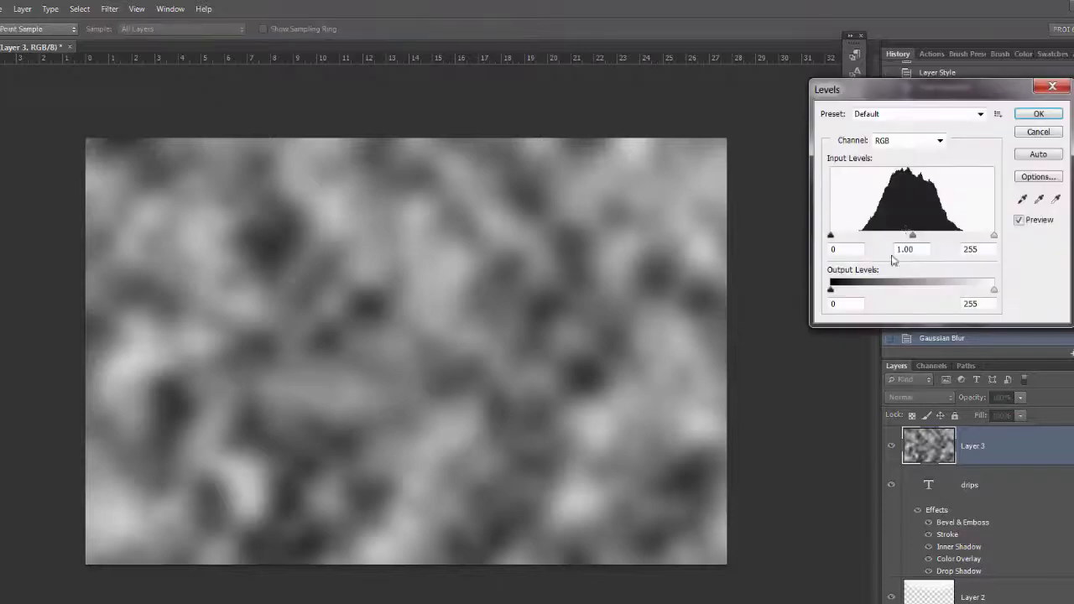
{"action": "left_click_drag", "start_coordinate": [830, 235], "coordinate": [865, 235]}
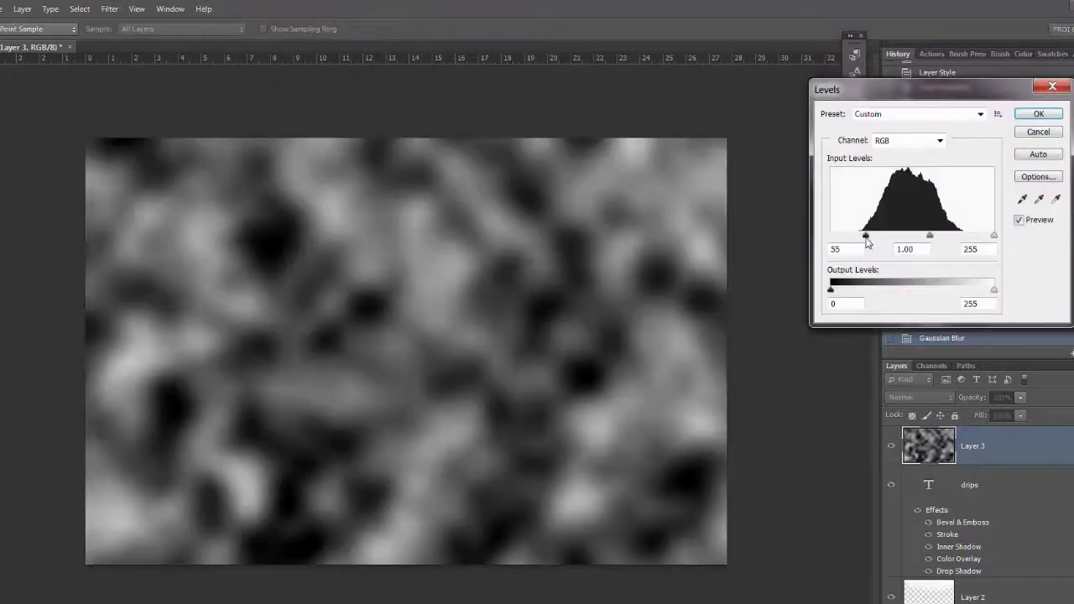
{"action": "left_click_drag", "start_coordinate": [993, 235], "coordinate": [918, 237]}
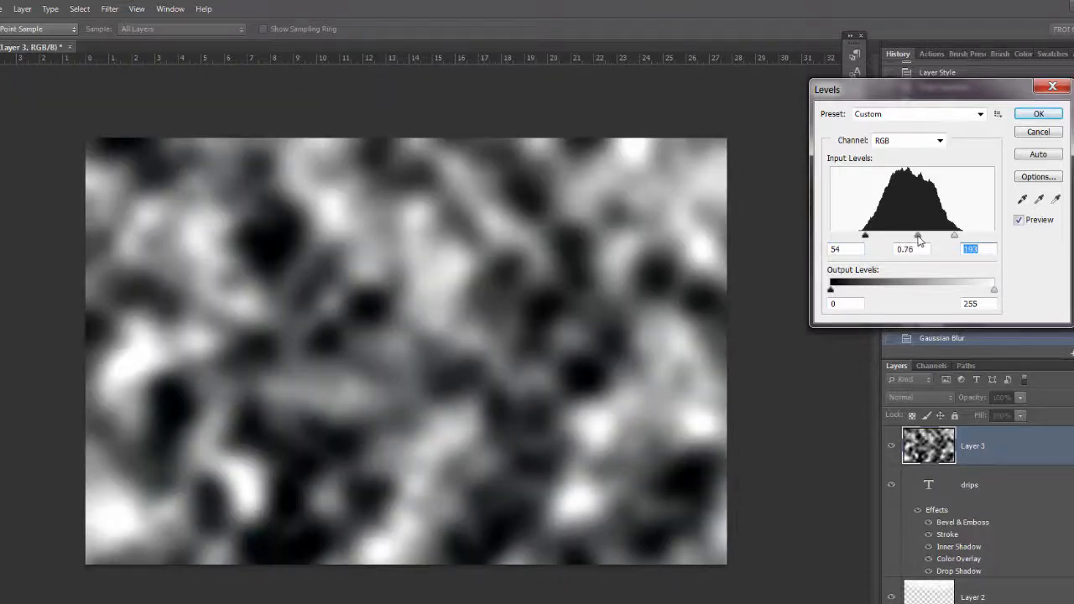
{"action": "left_click", "coordinate": [1040, 116]}
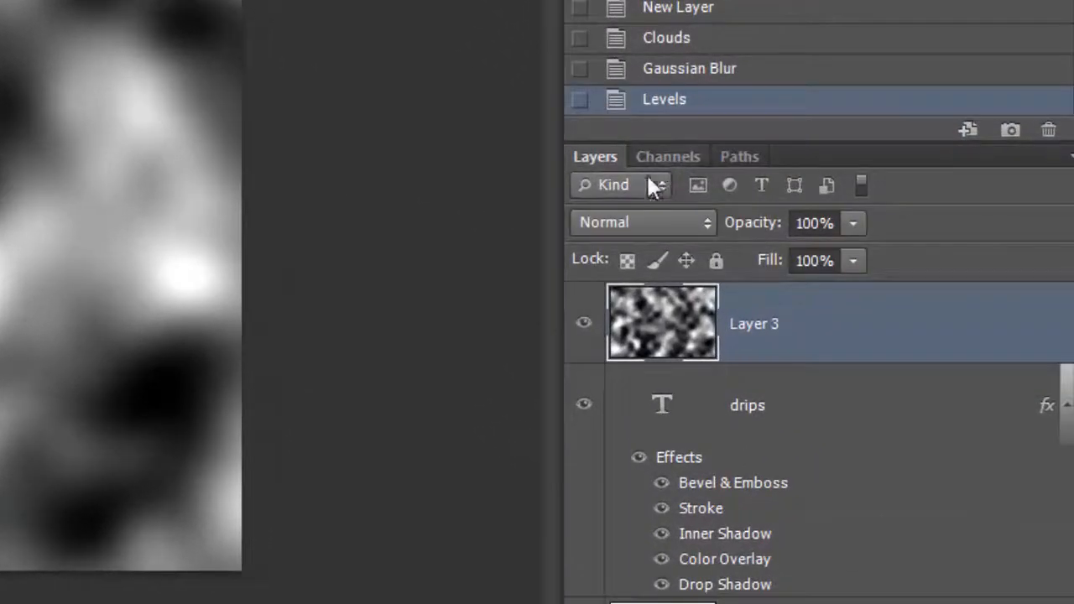
Step: Show only the clouds layer, compare its color channels and duplicate the Red channel
{"action": "key", "text": "alt"}
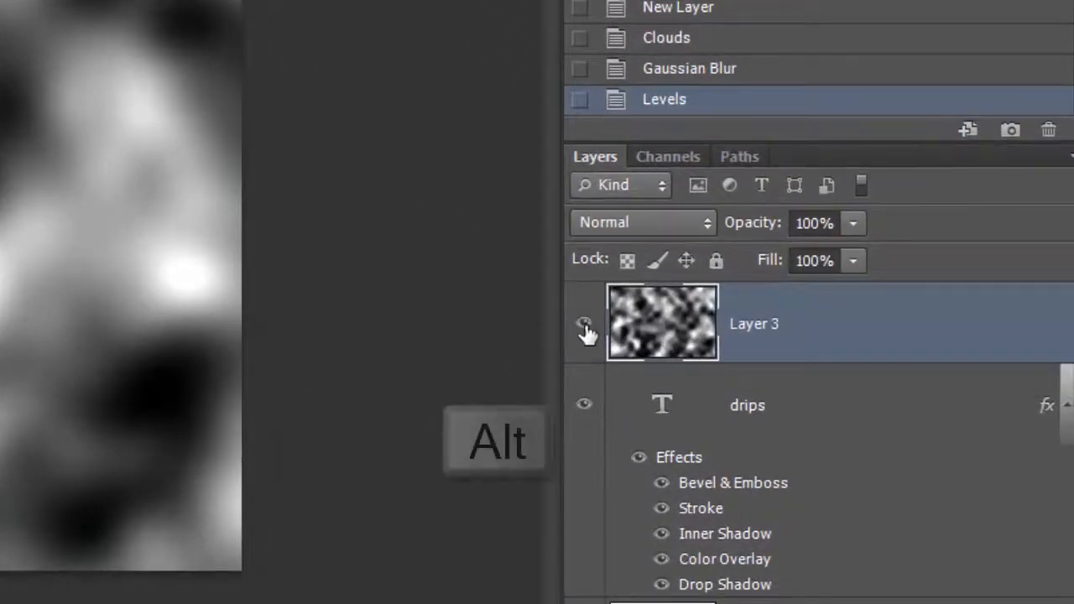
{"action": "left_click", "coordinate": [584, 327], "text": "alt"}
{"action": "left_click", "coordinate": [668, 156]}
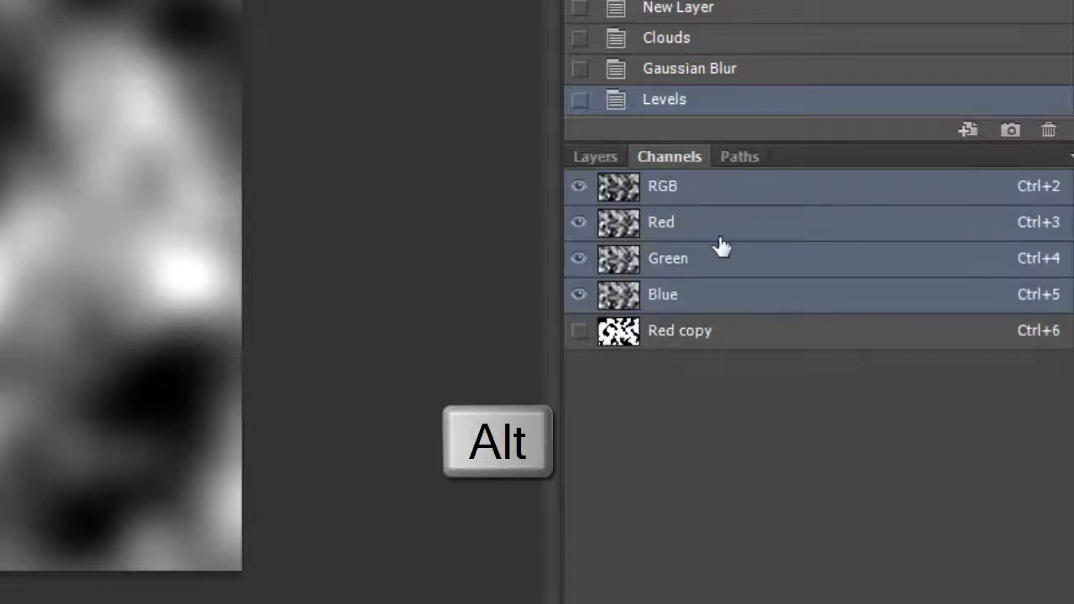
{"action": "left_click", "coordinate": [750, 302]}
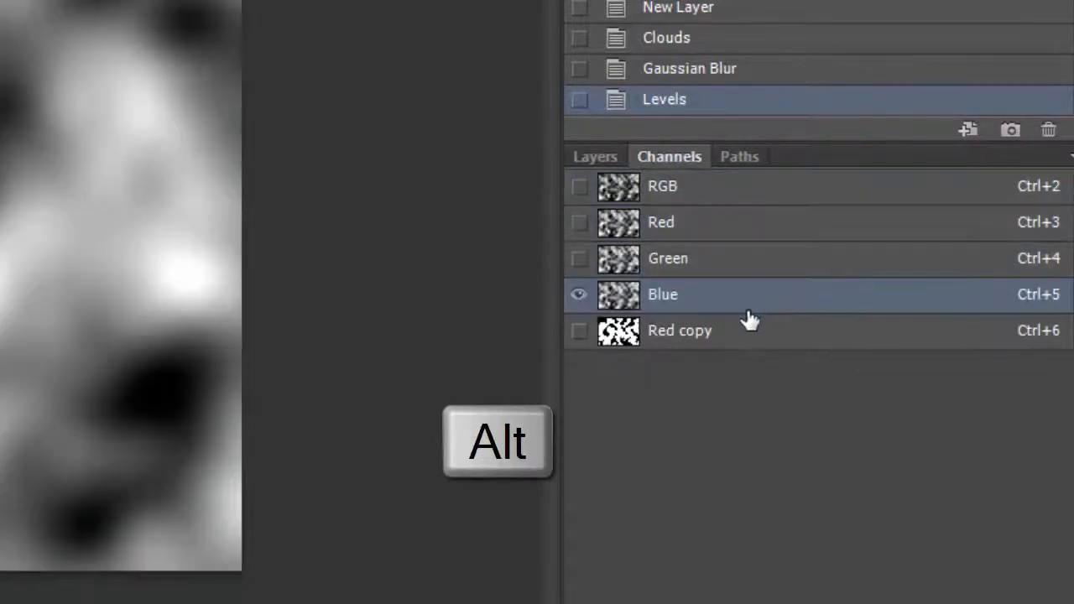
{"action": "left_click", "coordinate": [752, 262]}
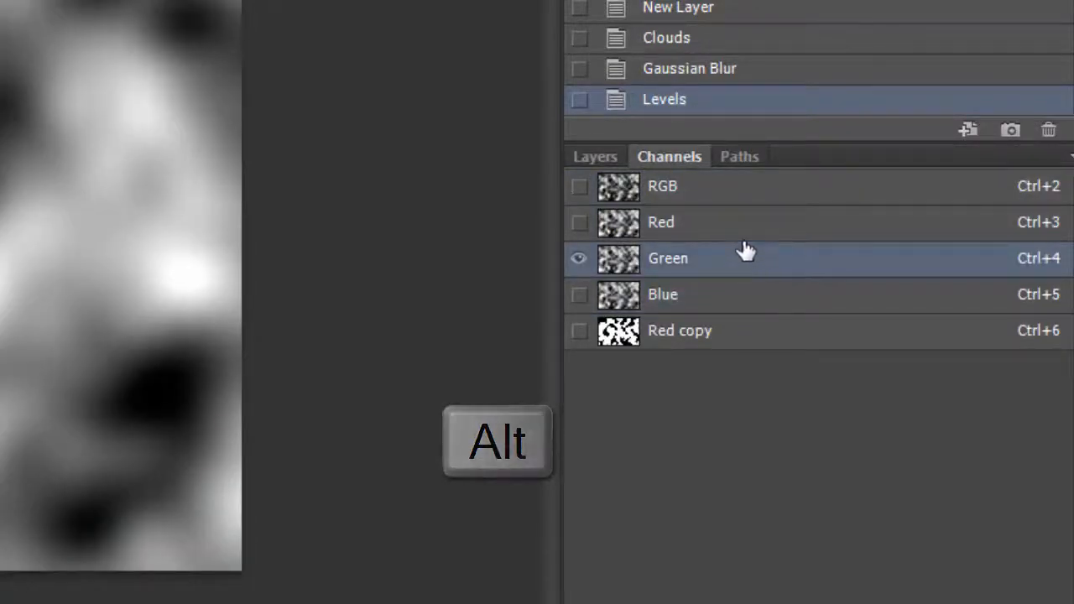
{"action": "left_click", "coordinate": [748, 228]}
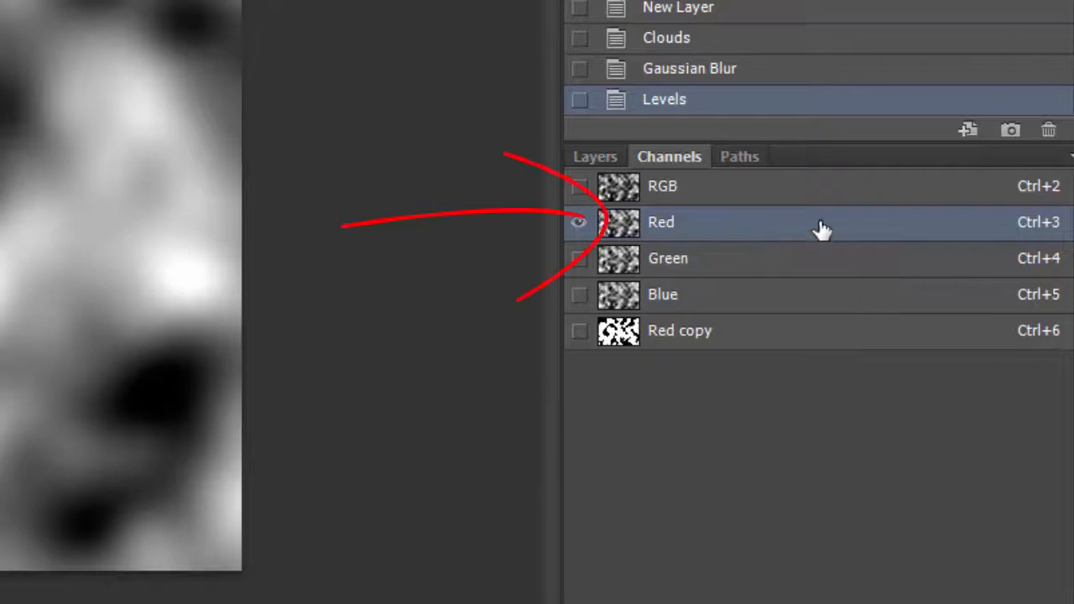
{"action": "left_click_drag", "start_coordinate": [747, 224], "coordinate": [988, 587]}
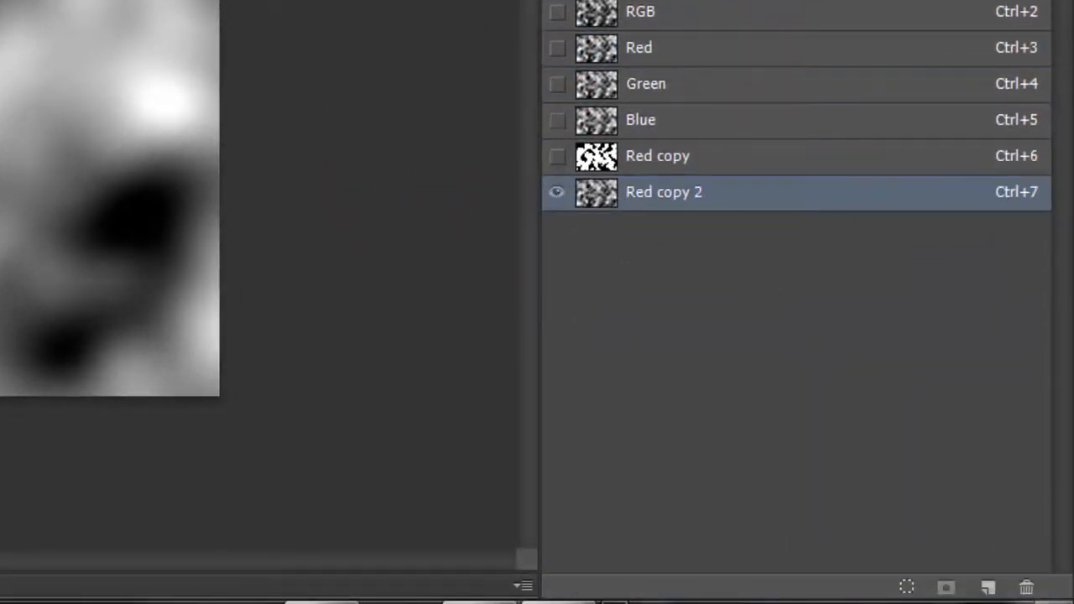
Step: Turn the duplicated Red channel into hard-edged black and white blobs with Levels, using input black 119 and white 121
{"action": "key", "text": "ctrl+l"}
{"action": "left_click_drag", "start_coordinate": [910, 125], "coordinate": [840, 172]}
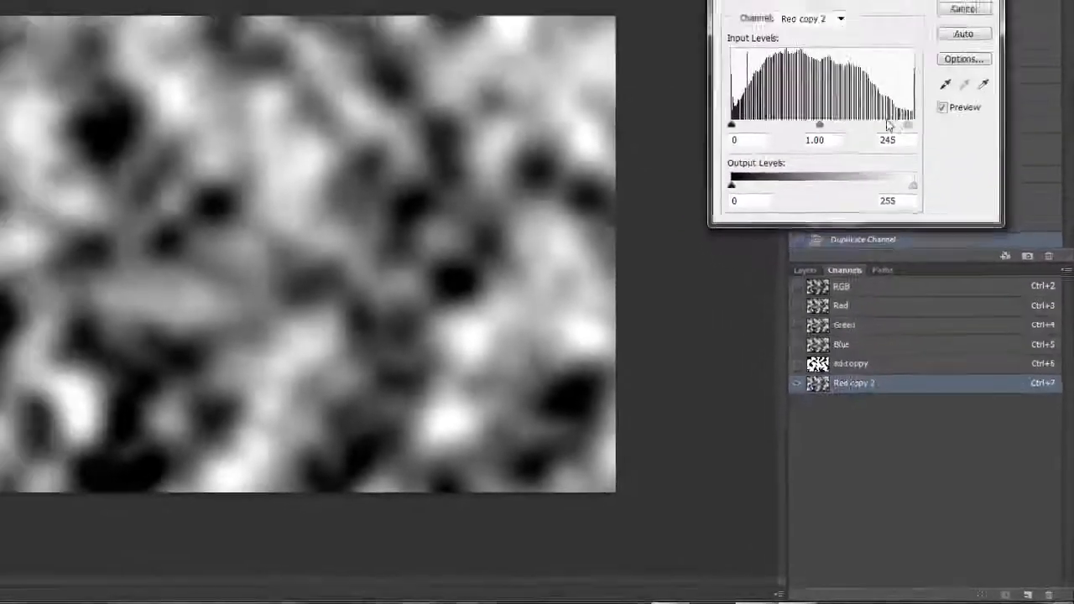
{"action": "left_click_drag", "start_coordinate": [765, 173], "coordinate": [841, 174]}
{"action": "left_click", "coordinate": [842, 177]}
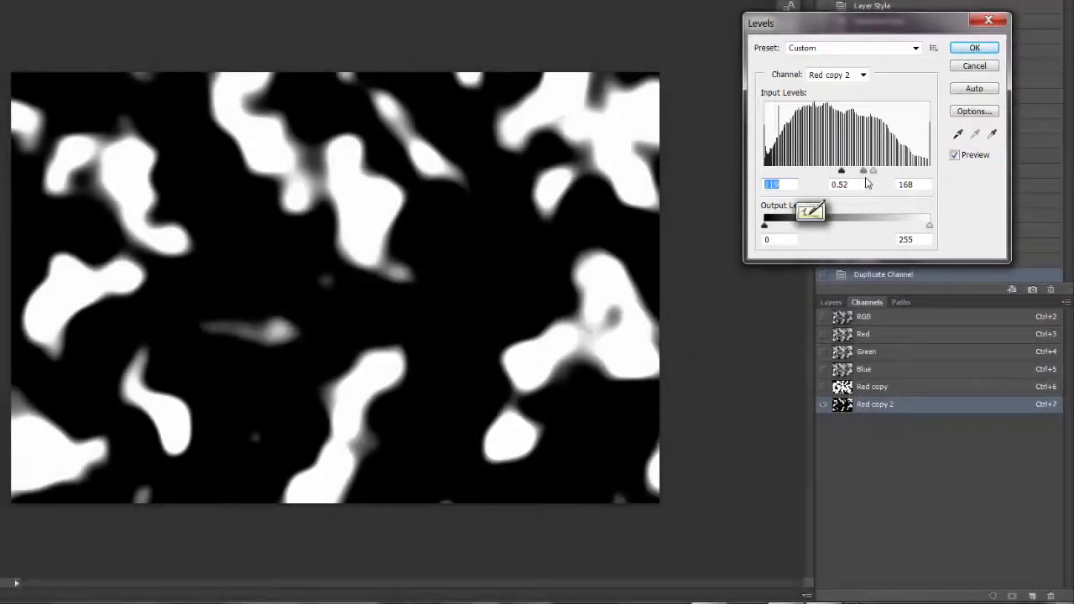
{"action": "left_click_drag", "start_coordinate": [865, 173], "coordinate": [842, 174]}
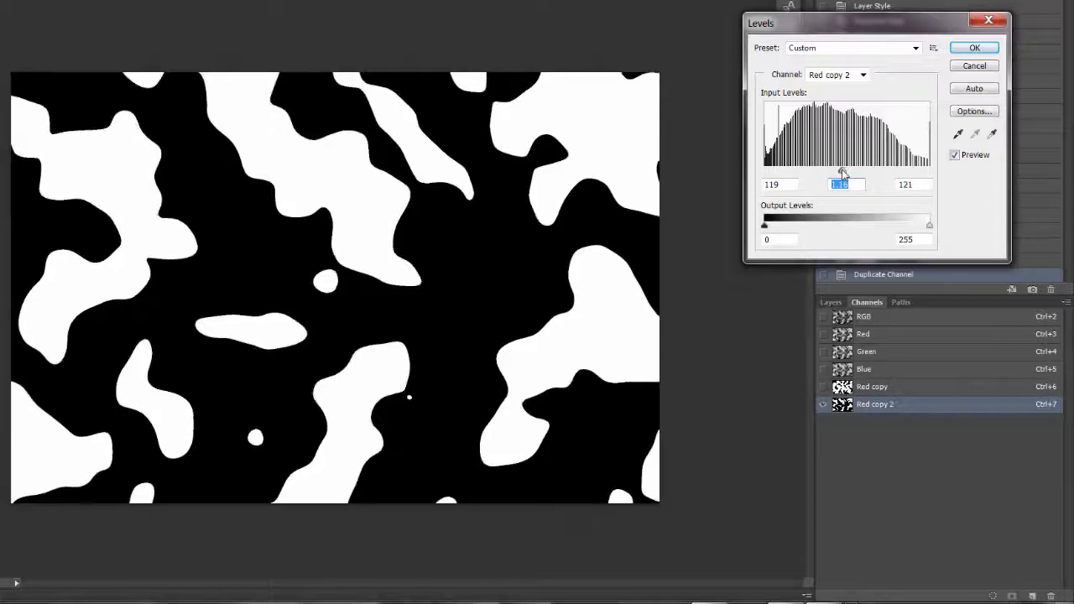
{"action": "left_click", "coordinate": [973, 48]}
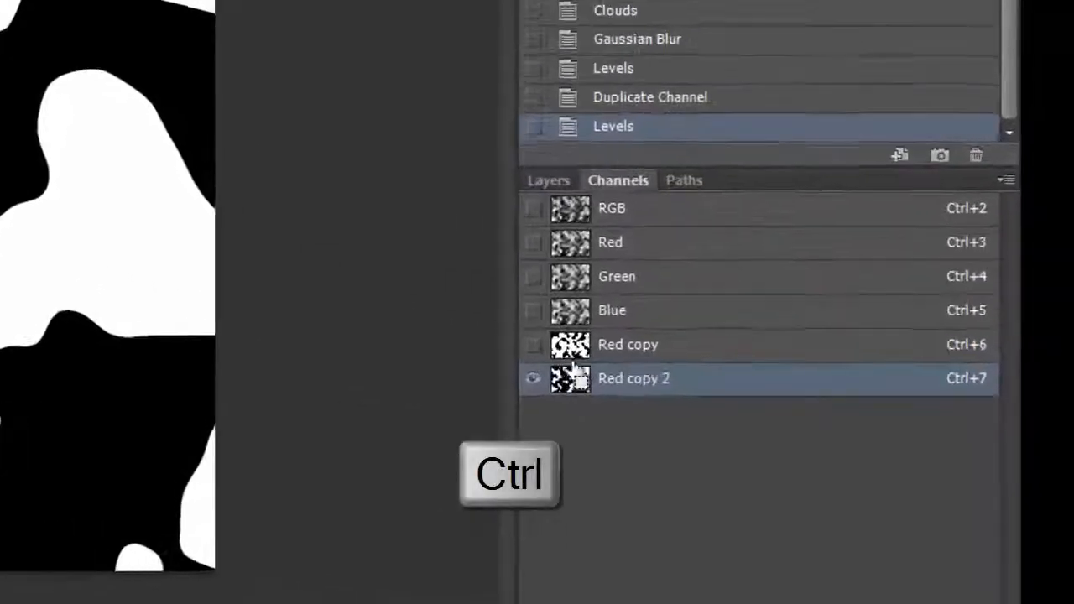
Step: Load the duplicated channel's white areas as a selection and fill it with black on a new layer, clearing the selection
{"action": "left_click", "coordinate": [843, 404], "text": "ctrl"}
{"action": "left_click", "coordinate": [522, 189]}
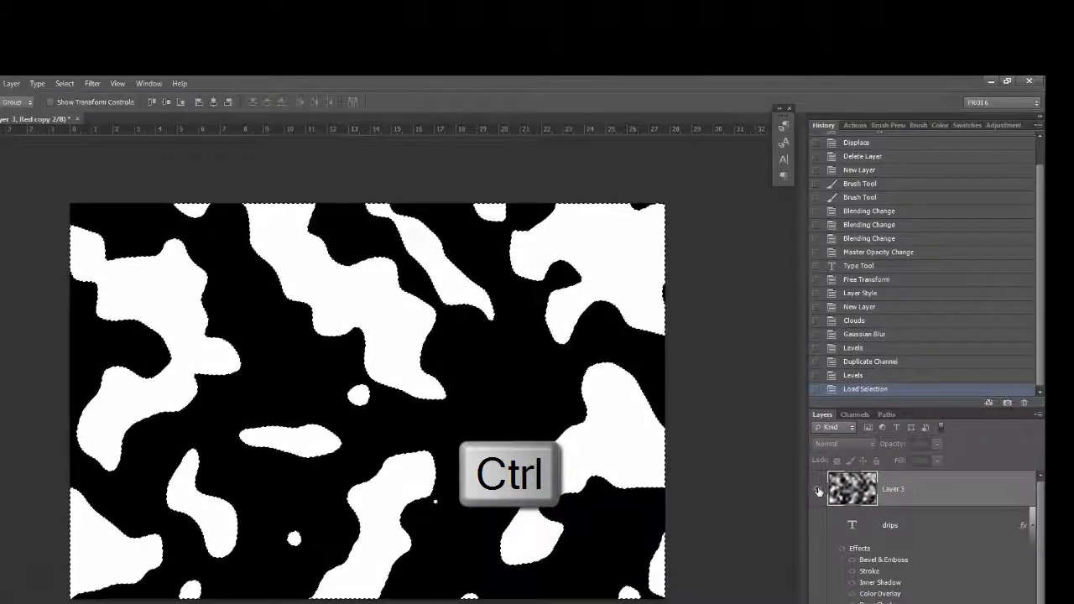
{"action": "left_click", "coordinate": [1007, 602]}
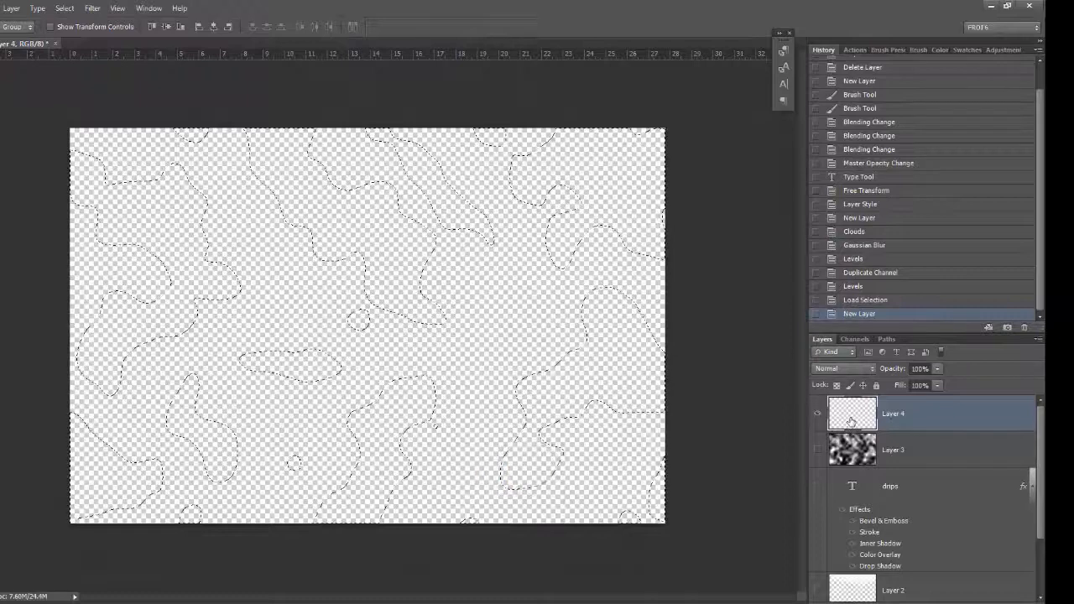
{"action": "key", "text": "alt+BackSpace"}
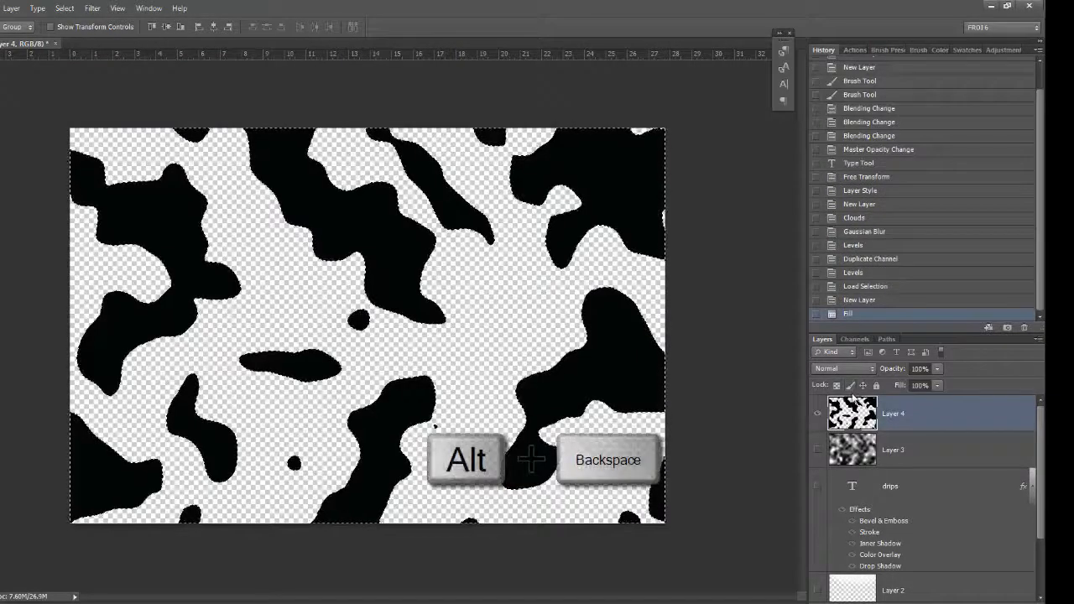
{"action": "key", "text": "ctrl+d"}
Step: Enlarge the black blob layer to about 118.8% from its center with Free Transform
{"action": "key", "text": "ctrl+t"}
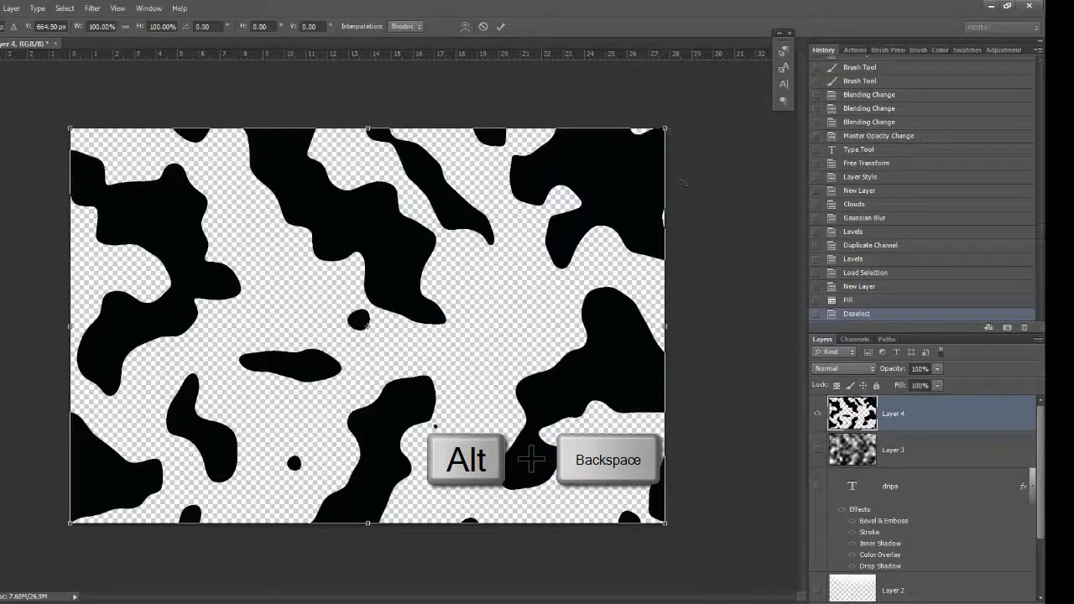
{"action": "left_click_drag", "start_coordinate": [665, 125], "coordinate": [724, 90]}
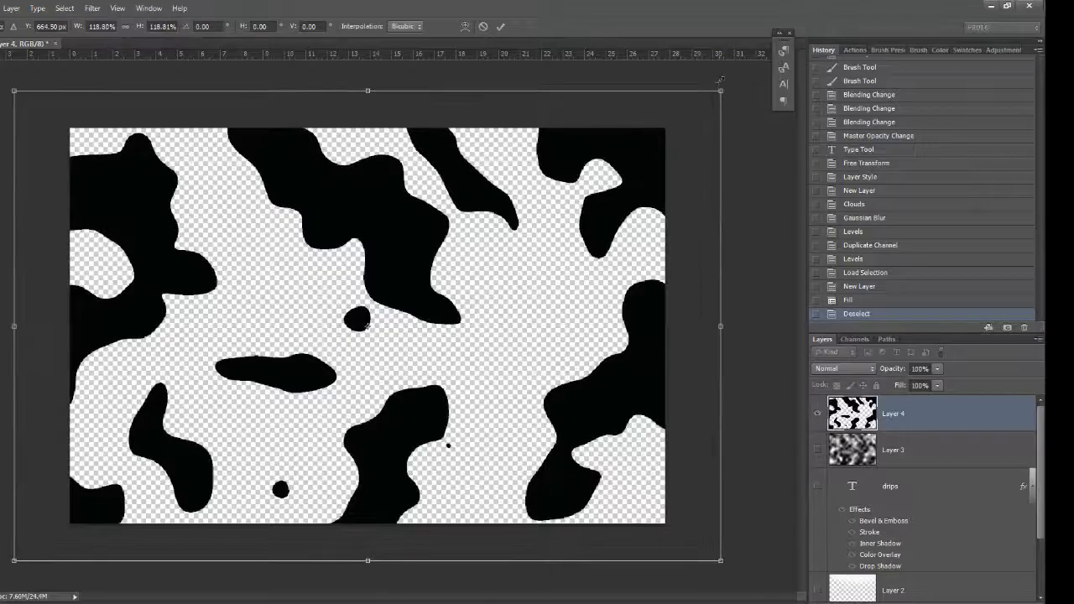
{"action": "key", "text": "Return"}
Step: Apply the last style preset, with bevel, inner shadow and drop shadow, to the black blob layer
{"action": "key", "text": "alt+l"}
{"action": "key", "text": "y"}
{"action": "key", "text": "n"}
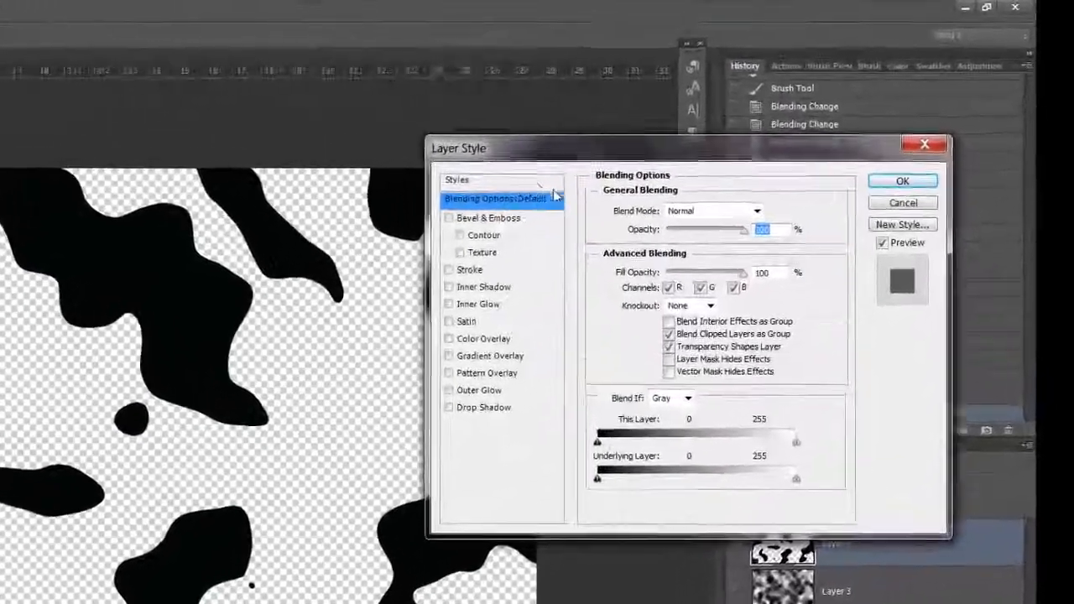
{"action": "left_click", "coordinate": [604, 137]}
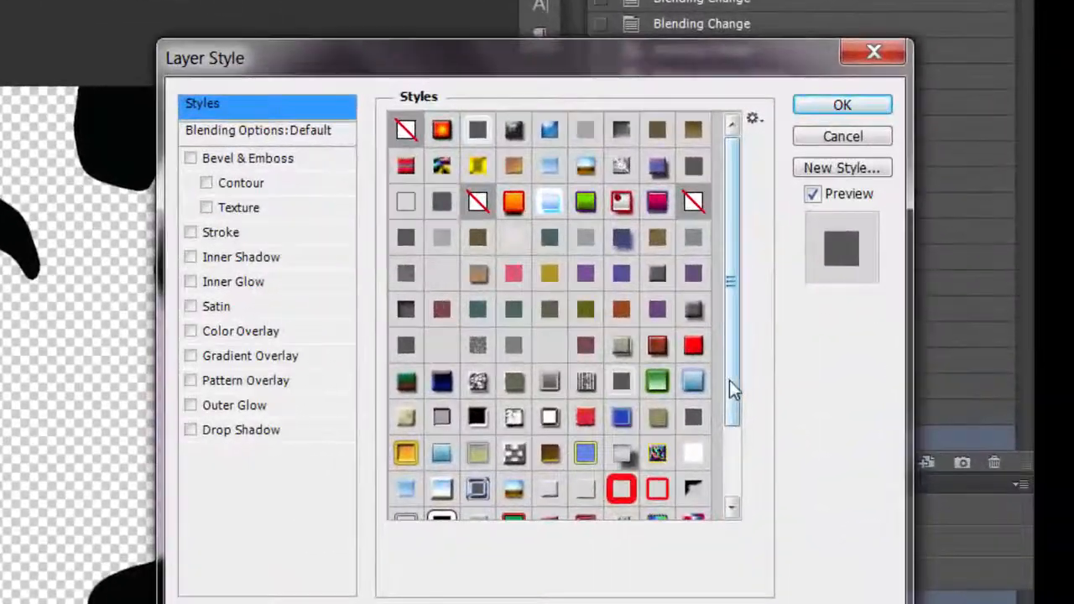
{"action": "left_click_drag", "start_coordinate": [729, 388], "coordinate": [730, 515]}
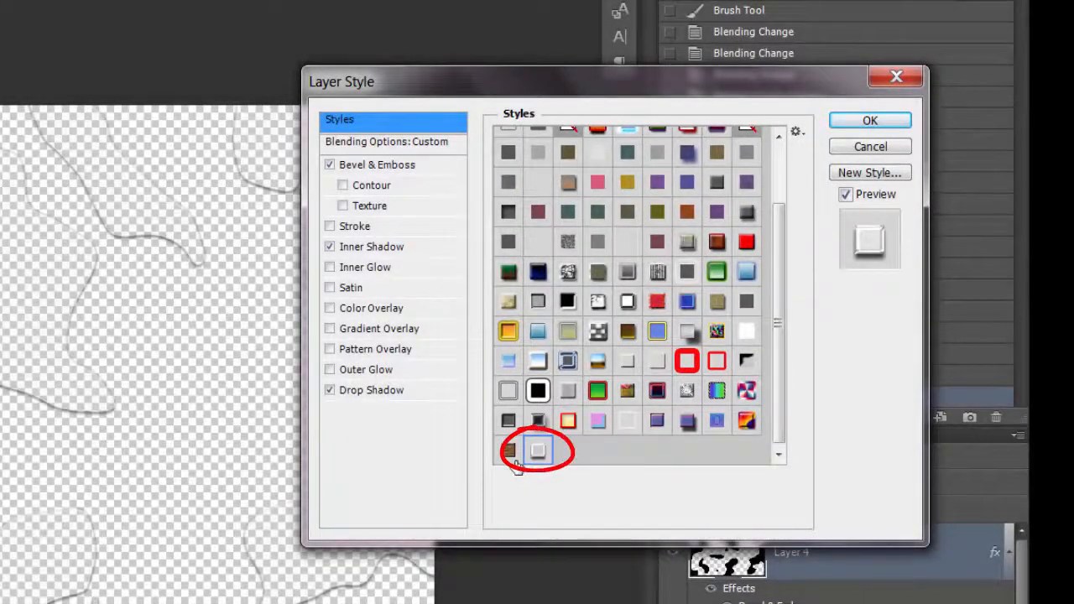
{"action": "left_click", "coordinate": [873, 124]}
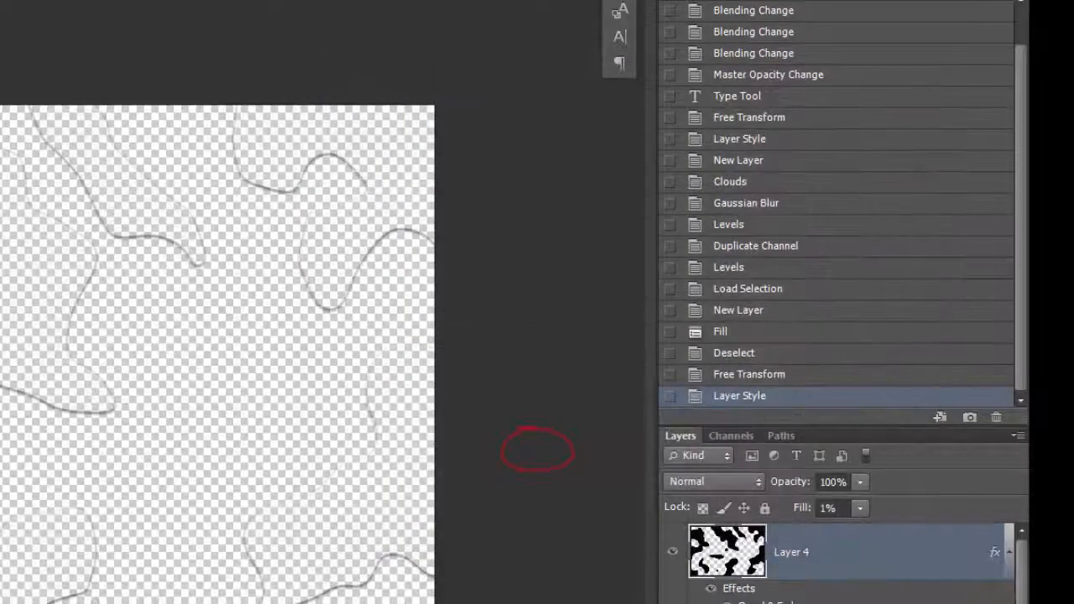
Step: Make the drips text, Layer 2 and the stone wall layer visible again beneath the blob layer
{"action": "left_click", "coordinate": [781, 542]}
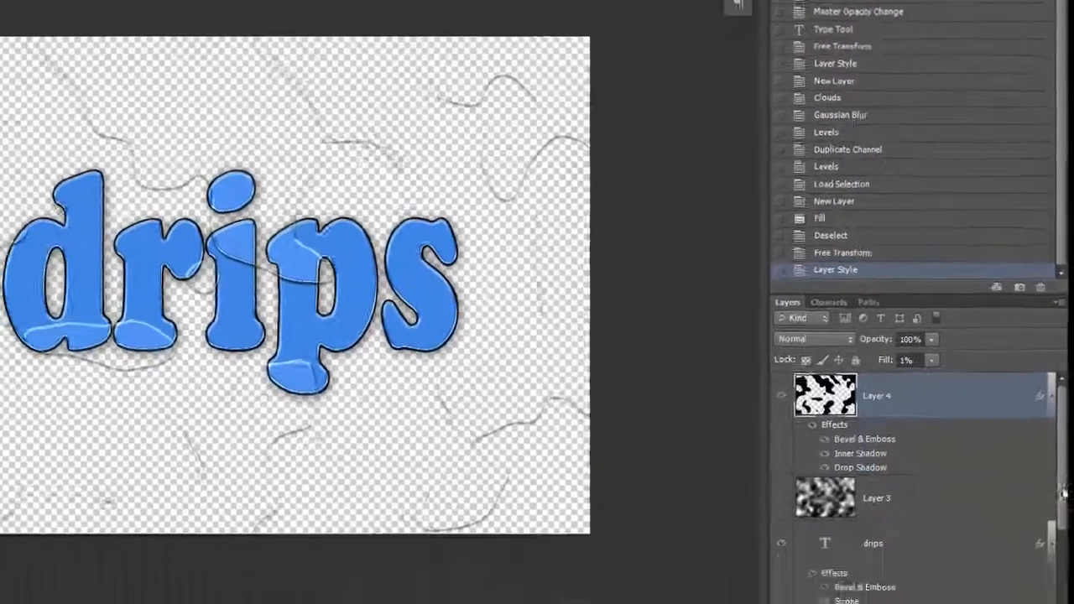
{"action": "left_click_drag", "start_coordinate": [1063, 491], "coordinate": [1057, 565]}
{"action": "left_click", "coordinate": [798, 491]}
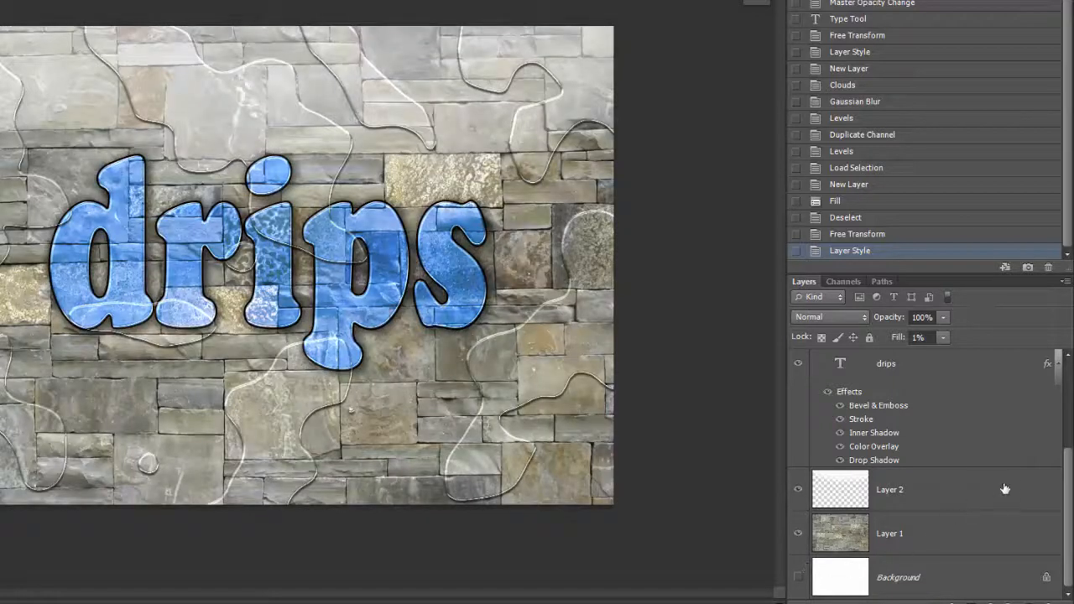
{"action": "scroll", "coordinate": [1070, 485], "scroll_direction": "up", "scroll_amount": 5}
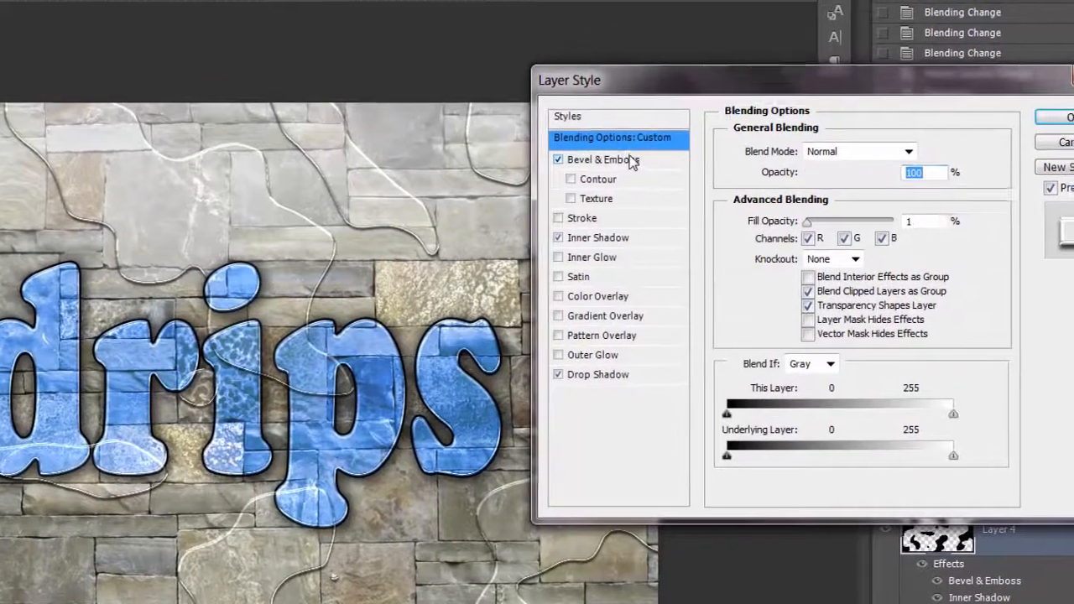
Step: Review the blob layer's Bevel & Emboss, gloss contour, Inner Shadow and Drop Shadow settings in its layer style and accept them
{"action": "left_click", "coordinate": [635, 161]}
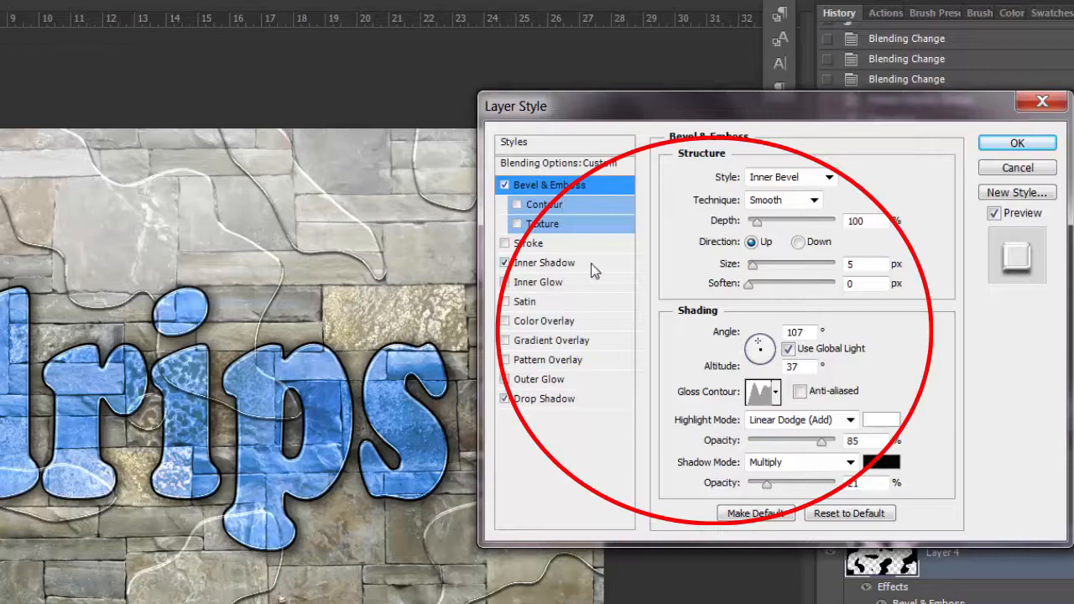
{"action": "left_click", "coordinate": [776, 393]}
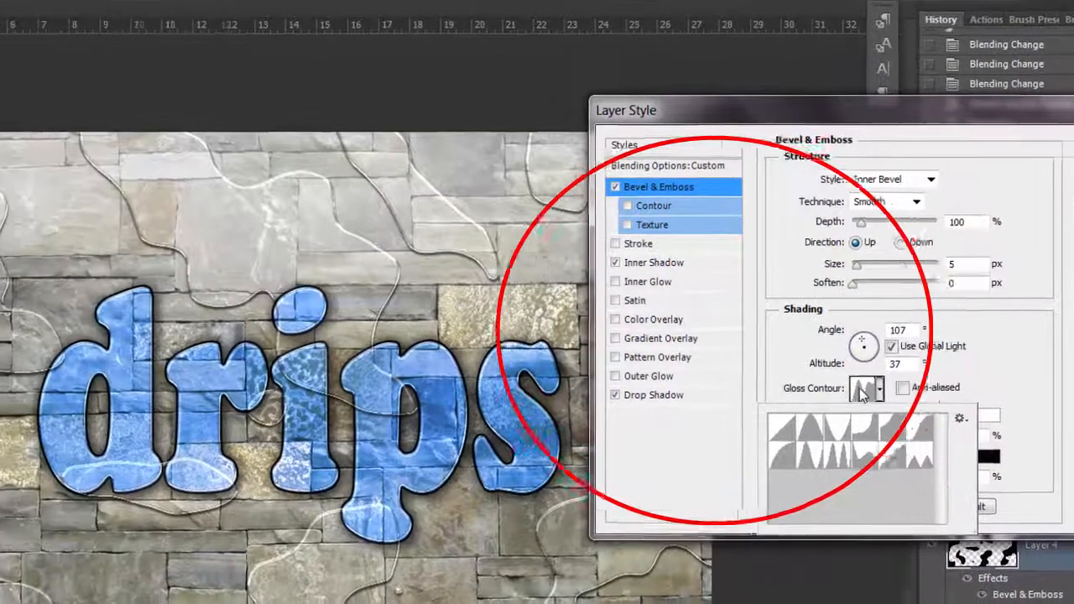
{"action": "left_click", "coordinate": [861, 389]}
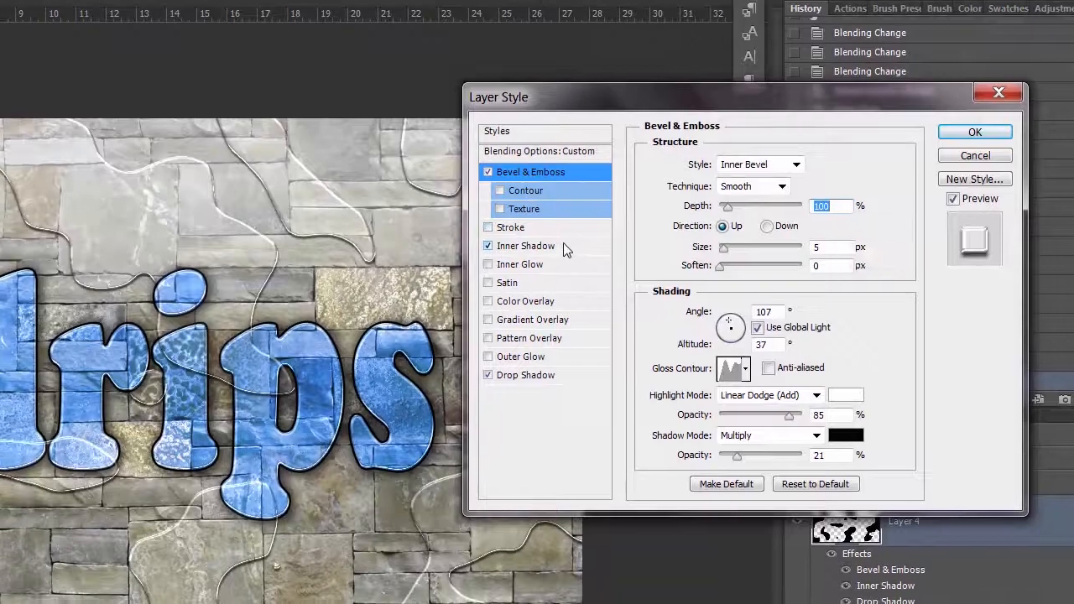
{"action": "left_click", "coordinate": [564, 246]}
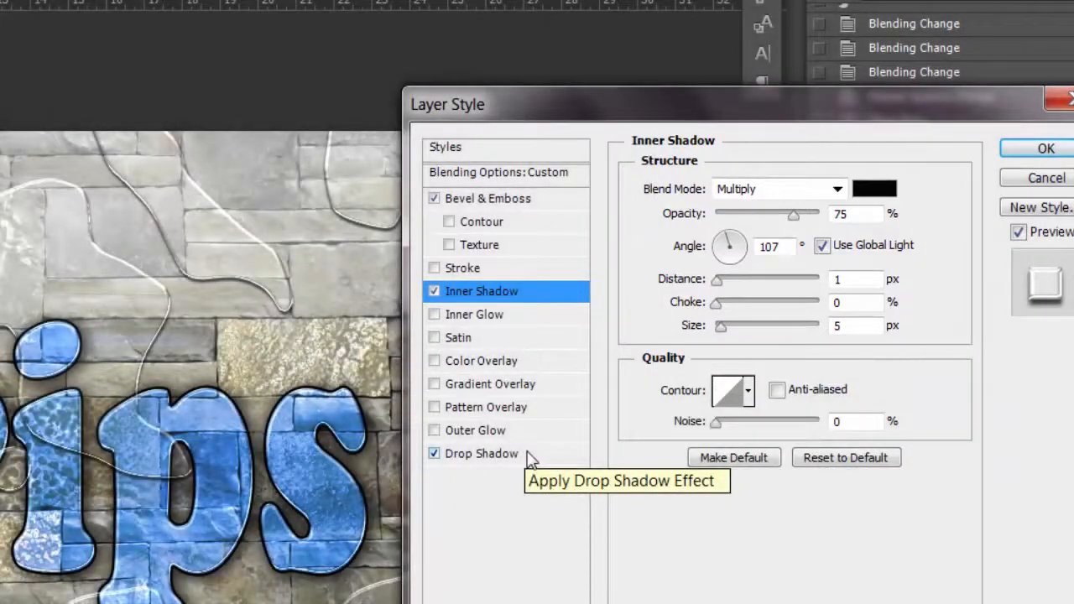
{"action": "left_click", "coordinate": [528, 459]}
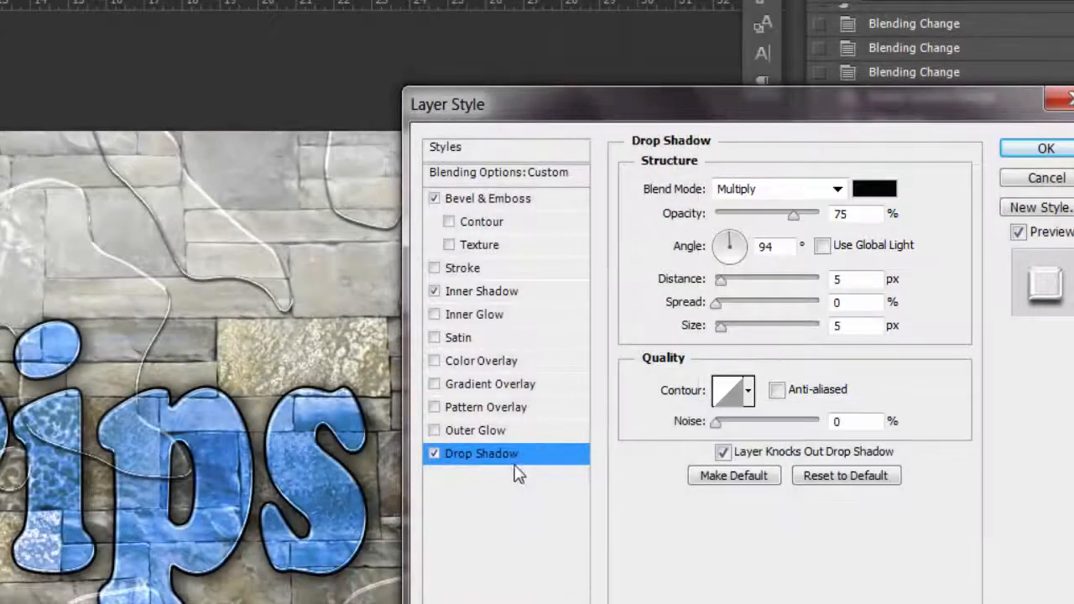
{"action": "left_click", "coordinate": [1045, 153]}
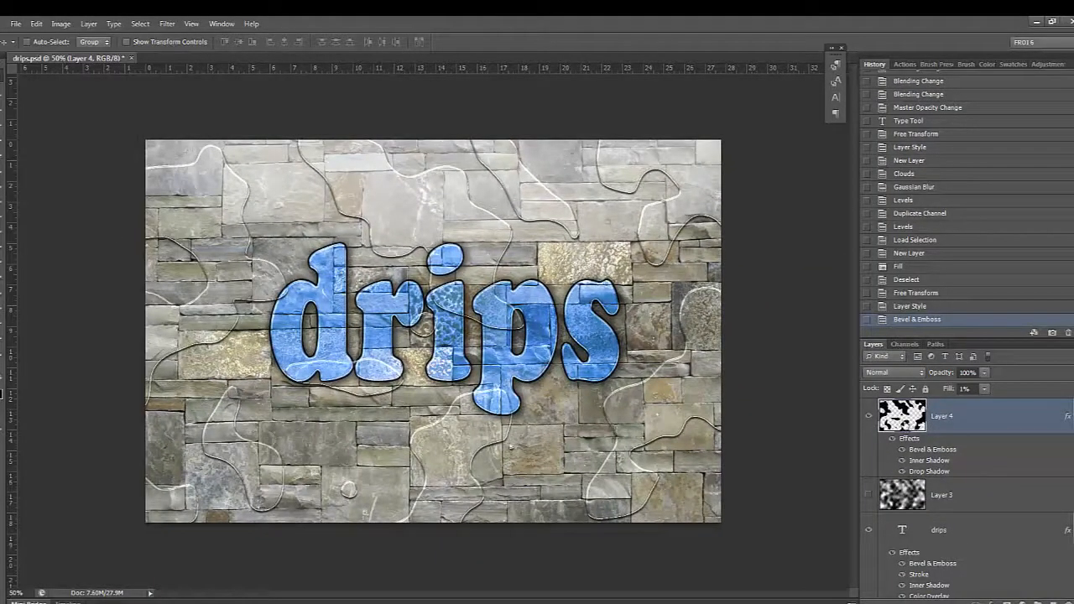
Step: Duplicate the image as "drips copy" with only Layer 4 visible, and soften the copy with a 26.4-pixel Gaussian Blur
{"action": "left_click", "coordinate": [869, 417], "text": "alt"}
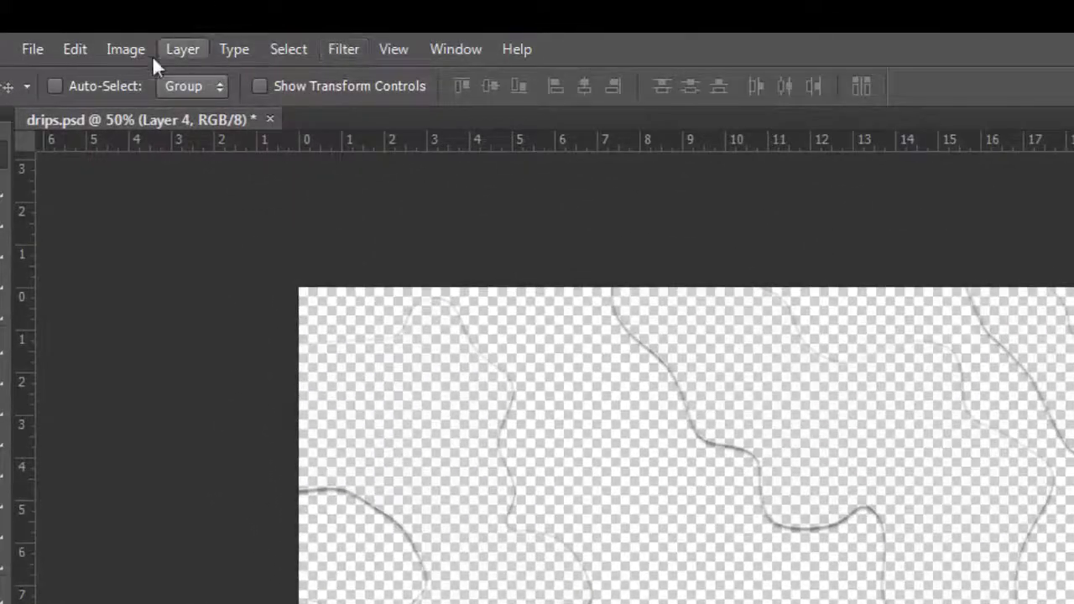
{"action": "left_click", "coordinate": [126, 51]}
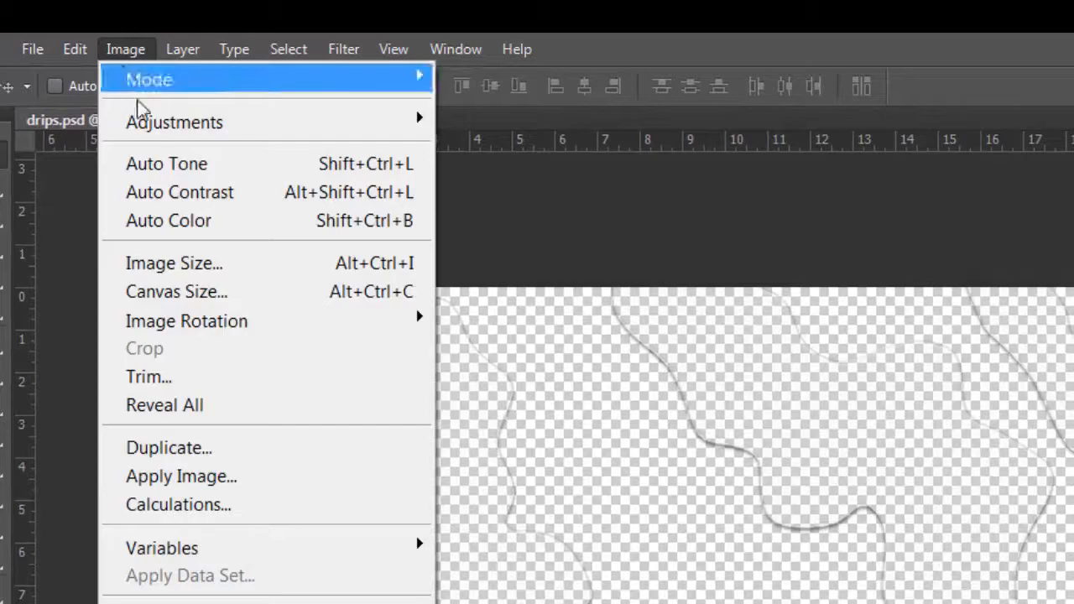
{"action": "left_click", "coordinate": [205, 449]}
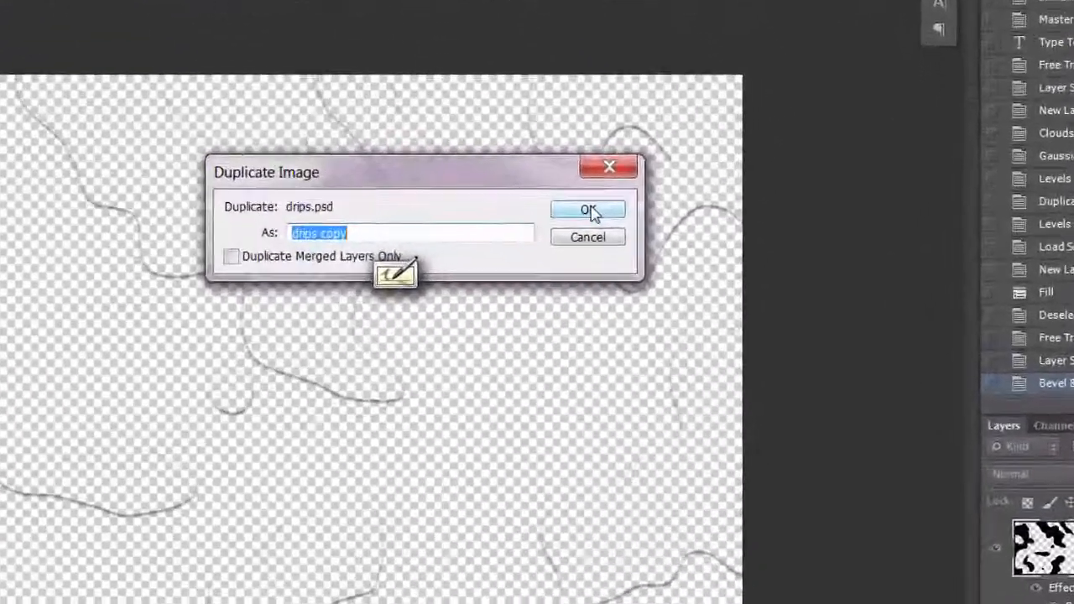
{"action": "left_click", "coordinate": [588, 211]}
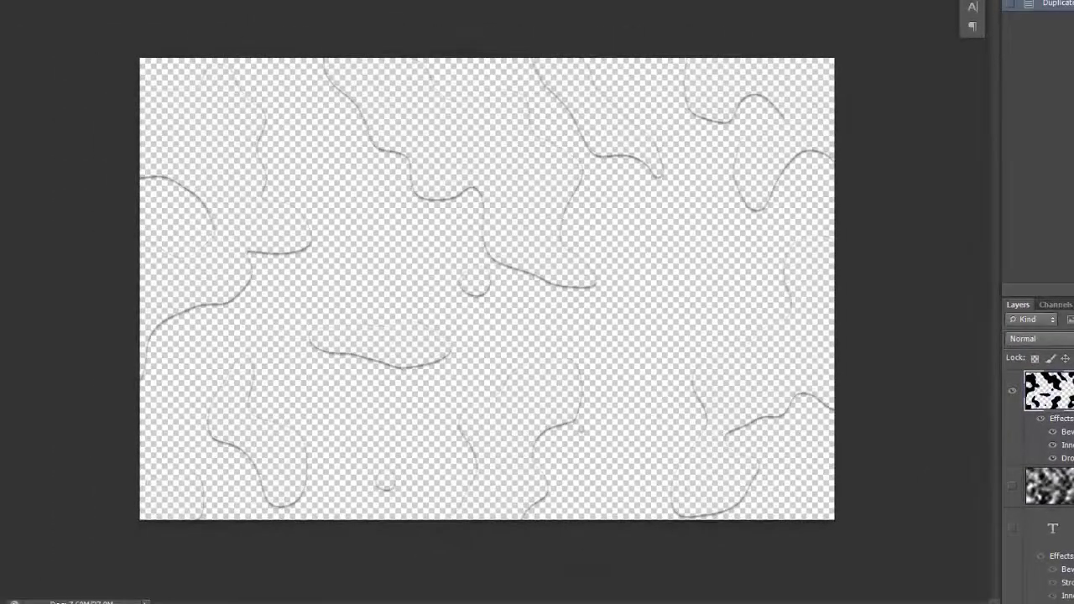
{"action": "key", "text": "ctrl+alt+f"}
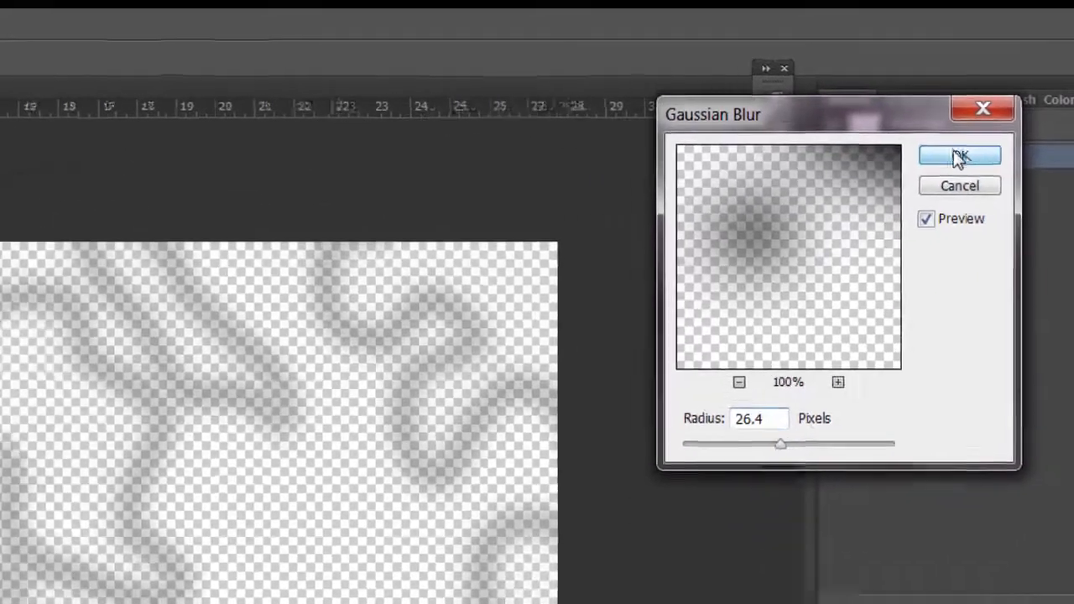
{"action": "left_click", "coordinate": [913, 162]}
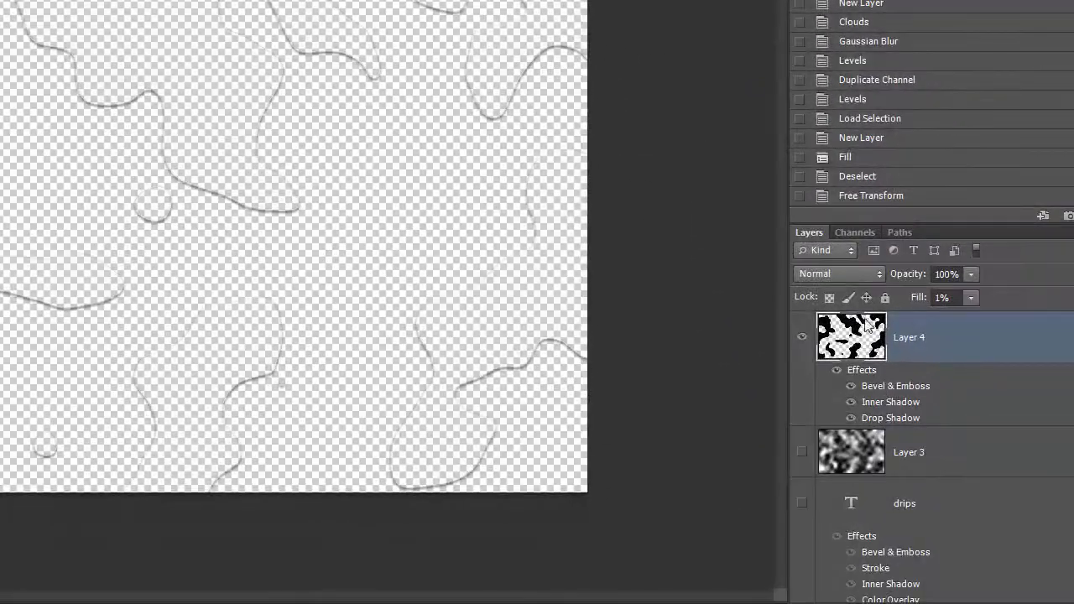
Step: Show all layers again in drips.psd, and rasterize the drips text layer to distort it with the Displace filter
{"action": "left_click", "coordinate": [805, 344], "text": "alt"}
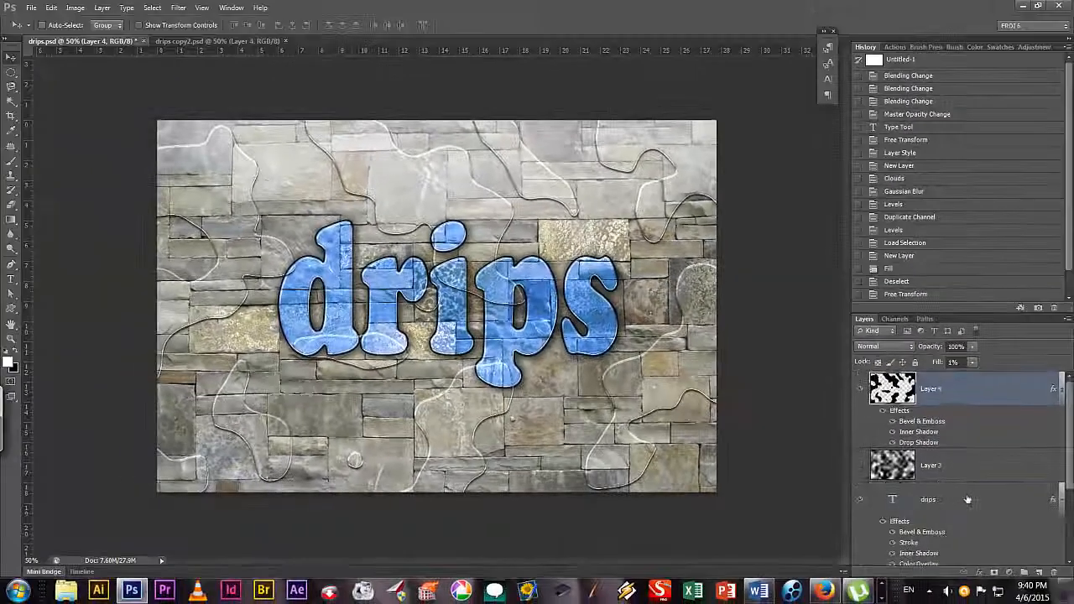
{"action": "left_click", "coordinate": [961, 513]}
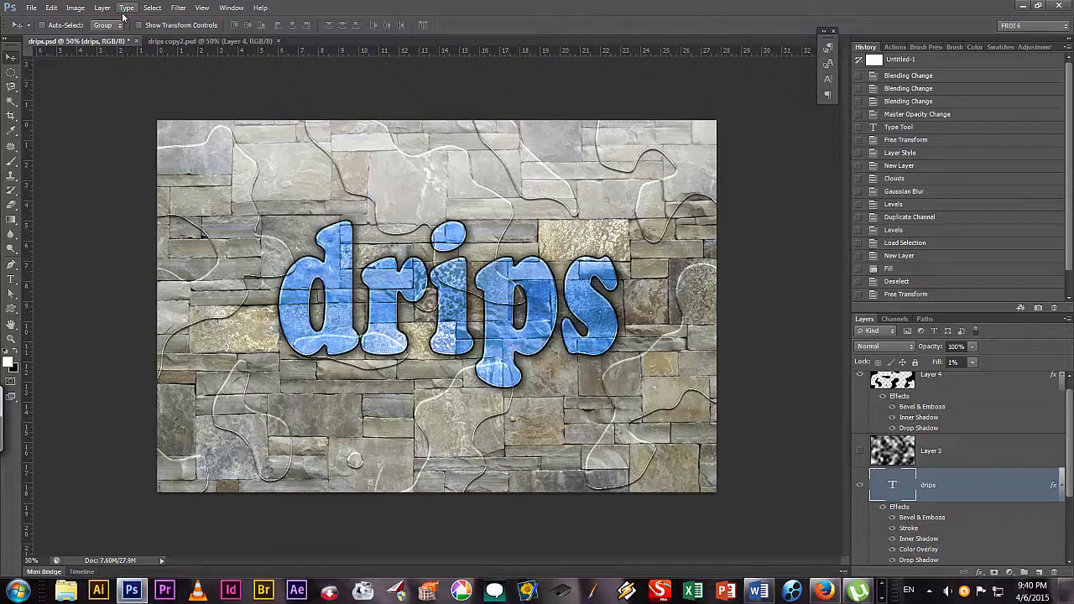
{"action": "left_click", "coordinate": [188, 9]}
{"action": "mouse_move", "coordinate": [194, 162]}
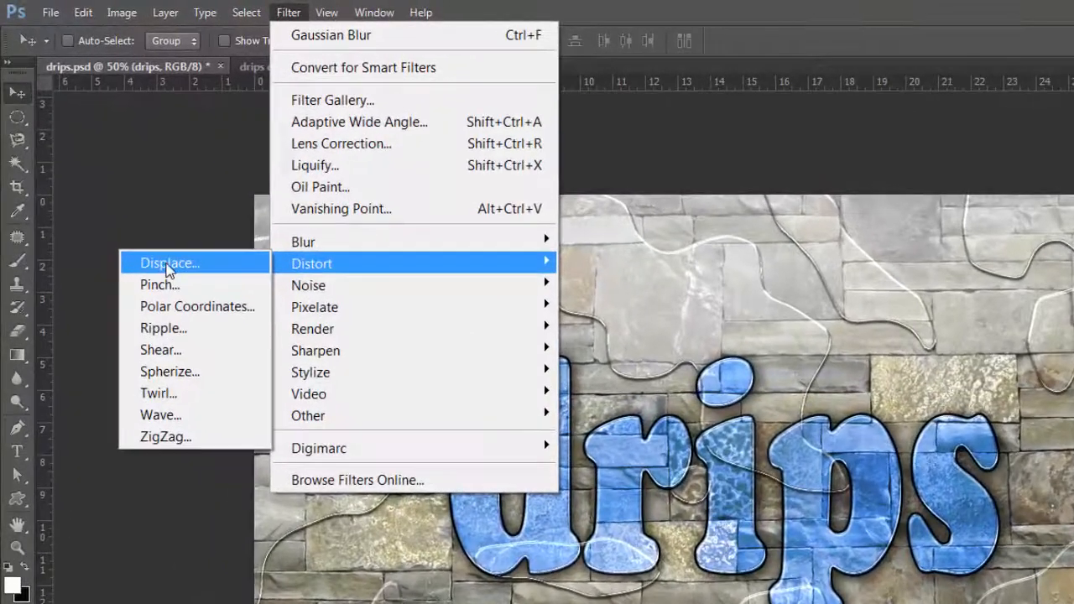
{"action": "left_click", "coordinate": [145, 226]}
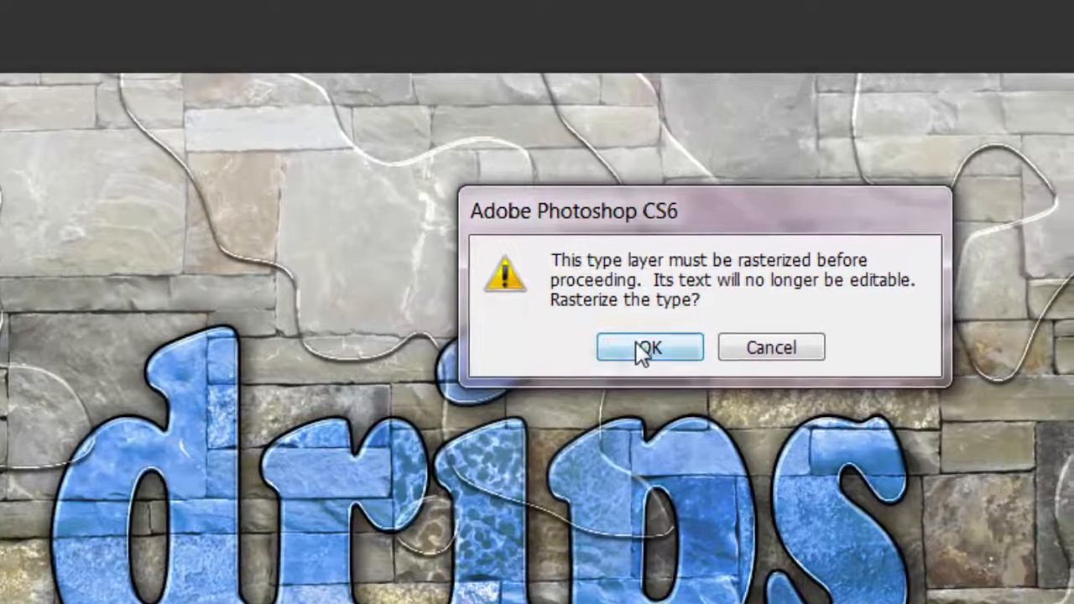
{"action": "left_click", "coordinate": [719, 358]}
{"action": "left_click", "coordinate": [824, 225]}
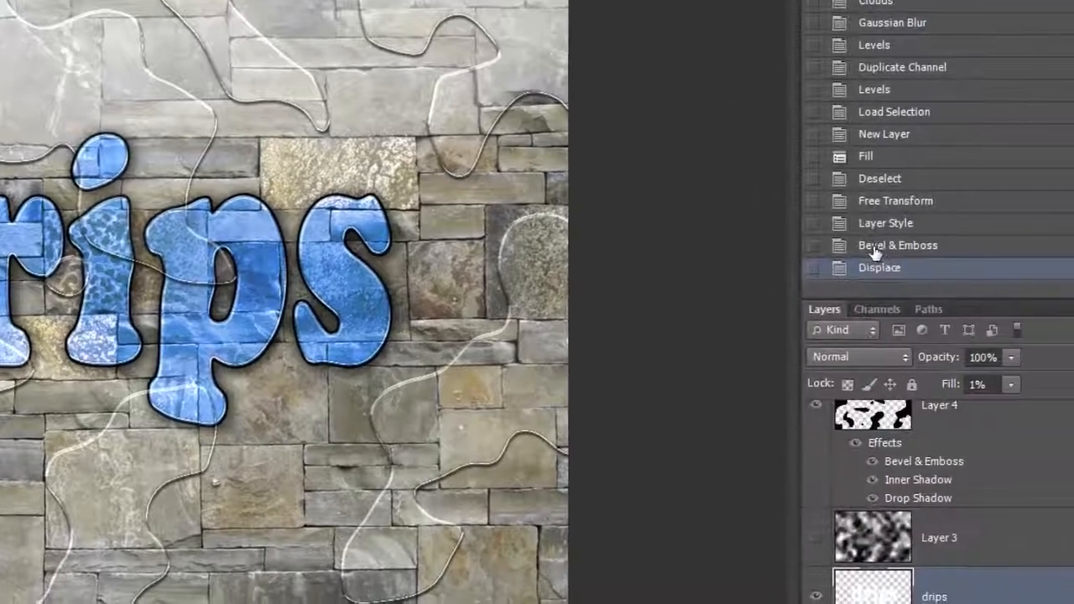
Step: Compare the drips text before and after the Displace filter by switching between the last two history states
{"action": "left_click", "coordinate": [875, 249]}
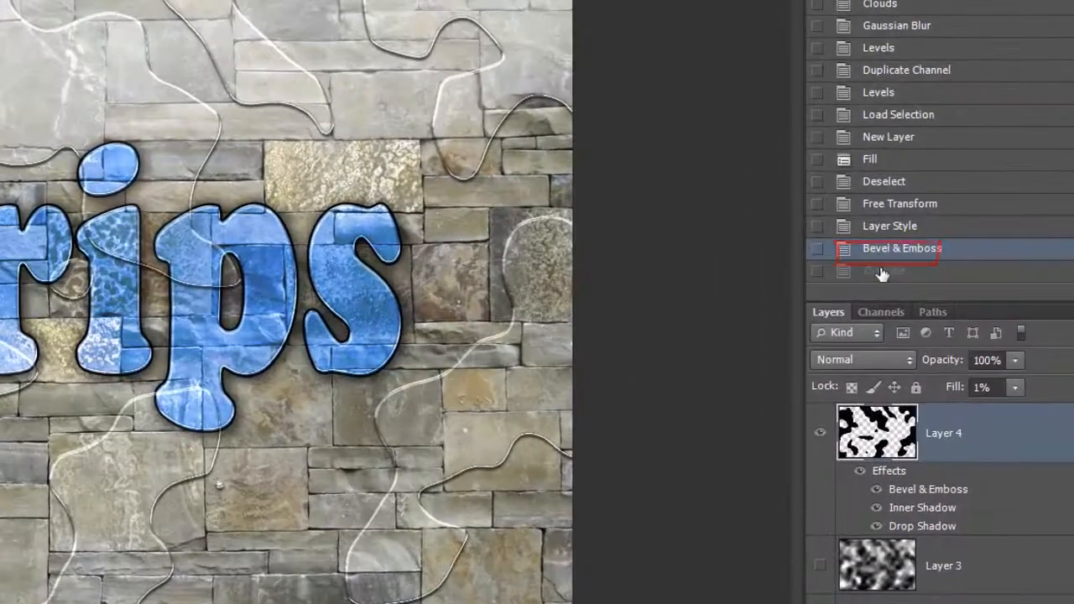
{"action": "left_click", "coordinate": [879, 239]}
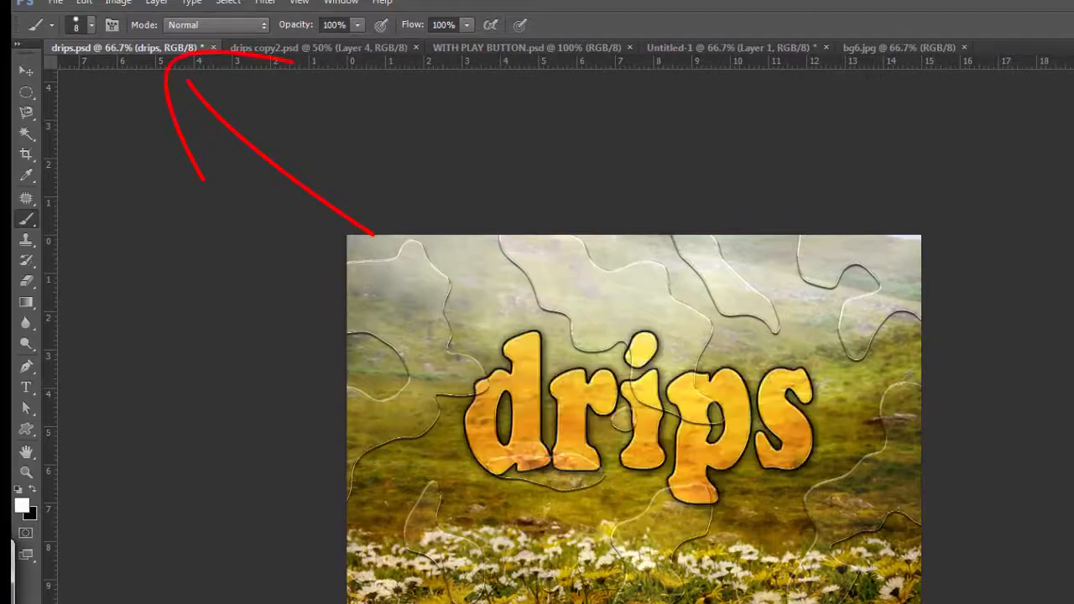
Step: Duplicate the displaced drips layer and adjust the size of the hard round brush
{"action": "key", "text": "ctrl+j"}
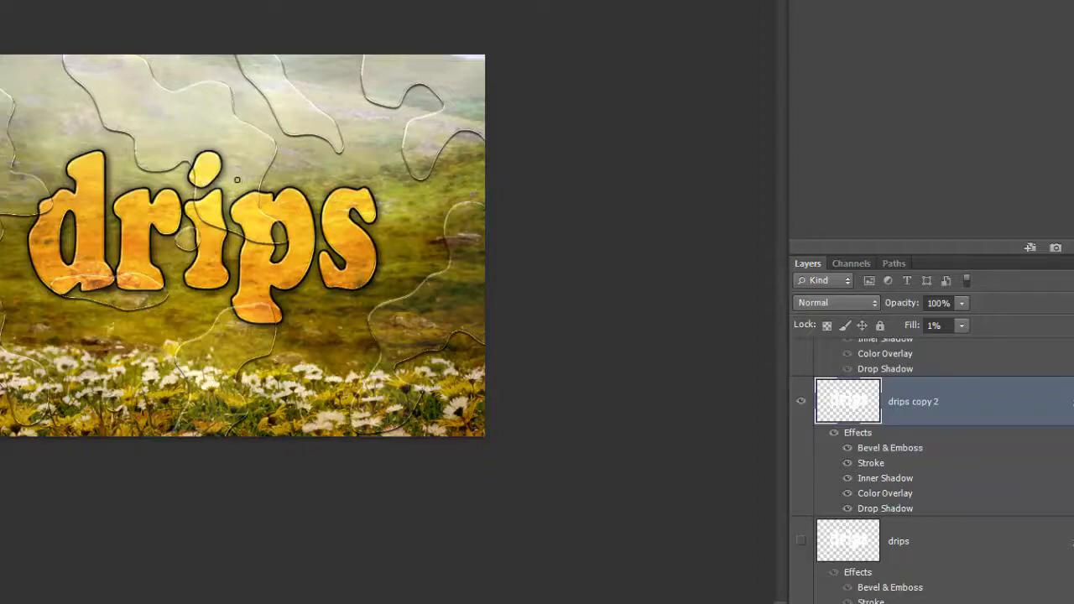
{"action": "right_click", "coordinate": [237, 178]}
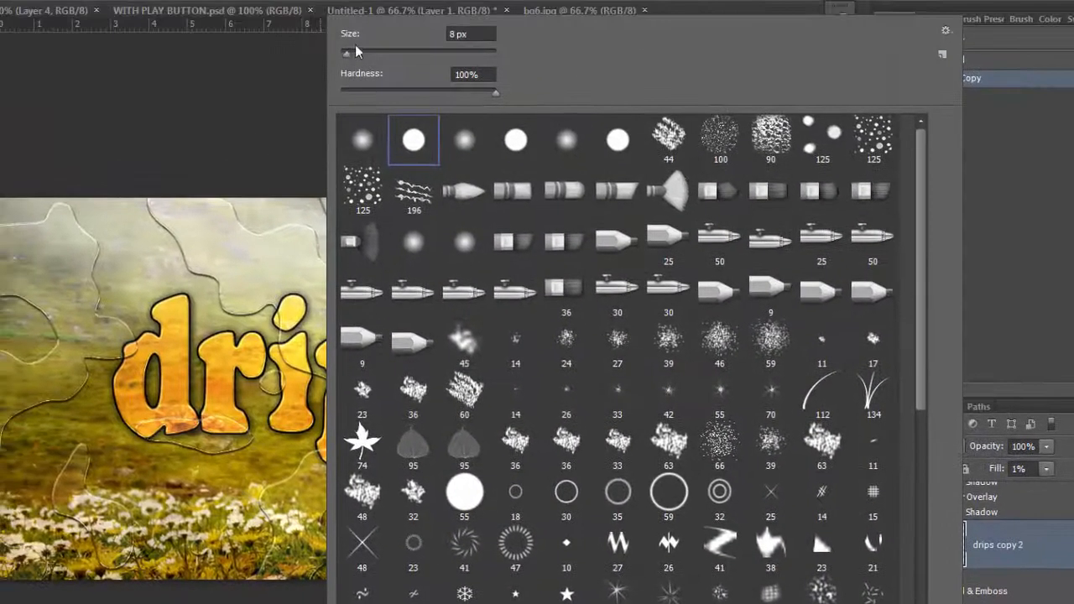
{"action": "left_click", "coordinate": [355, 52]}
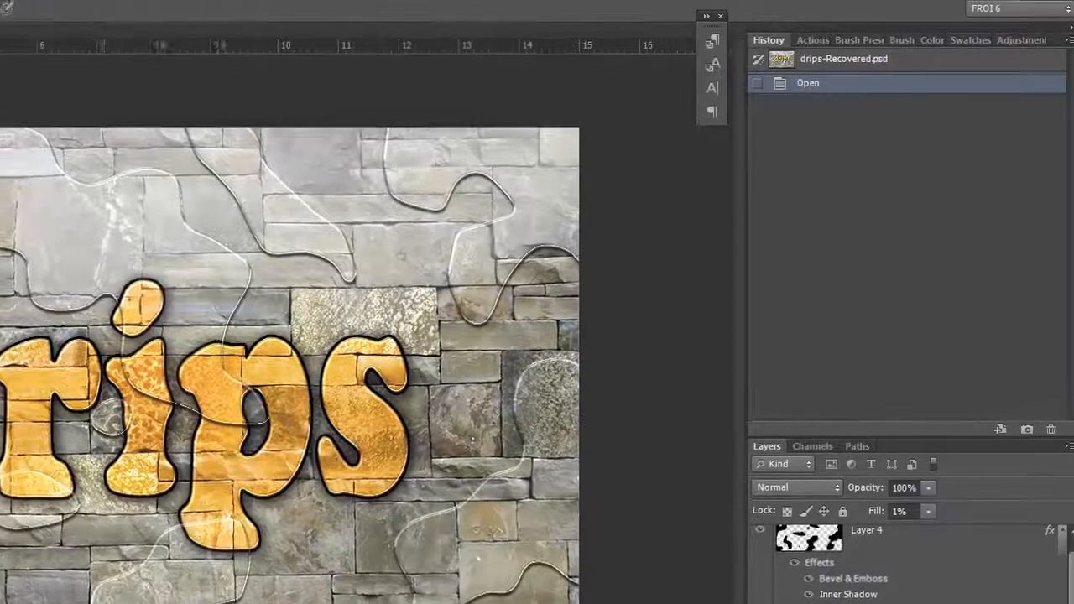
Step: Open the wood plank image wood6.jpg from the BACKGROUND TEXTURE folder
{"action": "key", "text": "ctrl+o"}
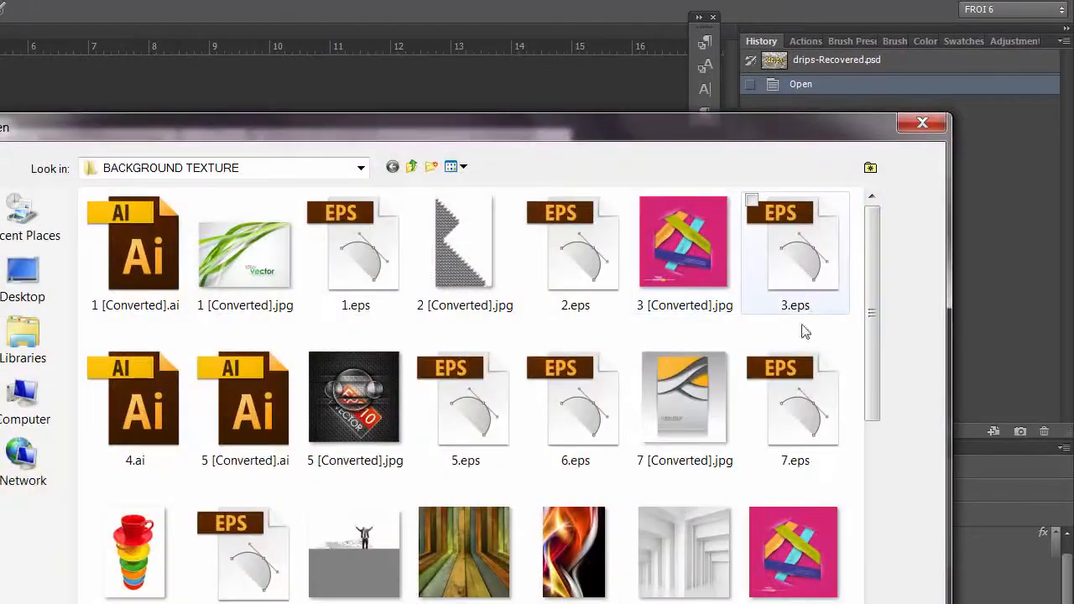
{"action": "left_click_drag", "start_coordinate": [873, 411], "coordinate": [903, 603]}
{"action": "double_click", "coordinate": [464, 591]}
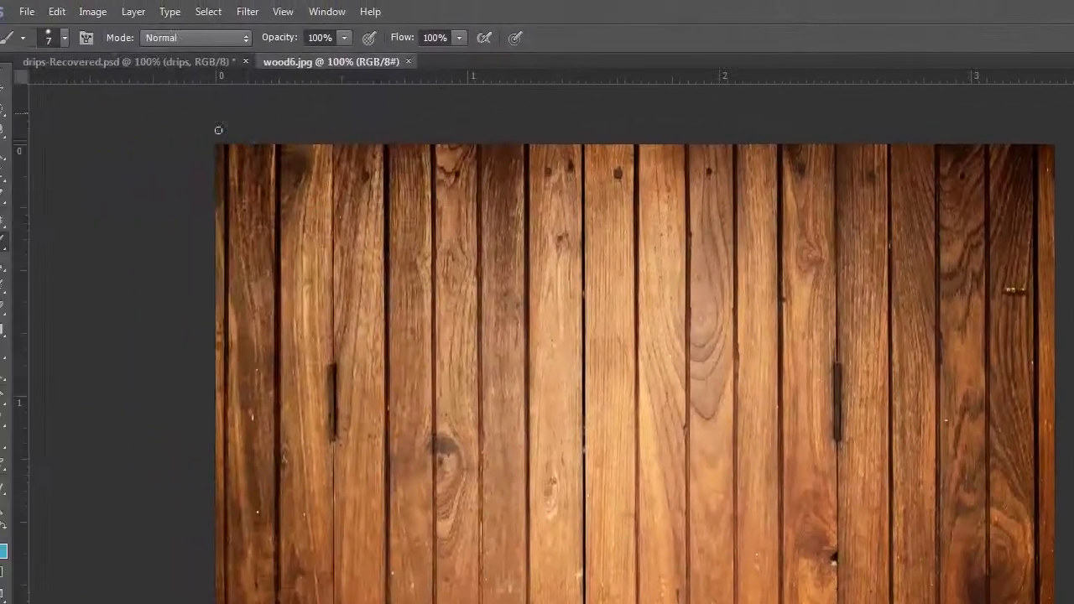
Step: Copy the wood image into drips-Recovered.psd and enlarge it to about 113.4% with Free Transform so it covers the canvas
{"action": "key", "text": "v"}
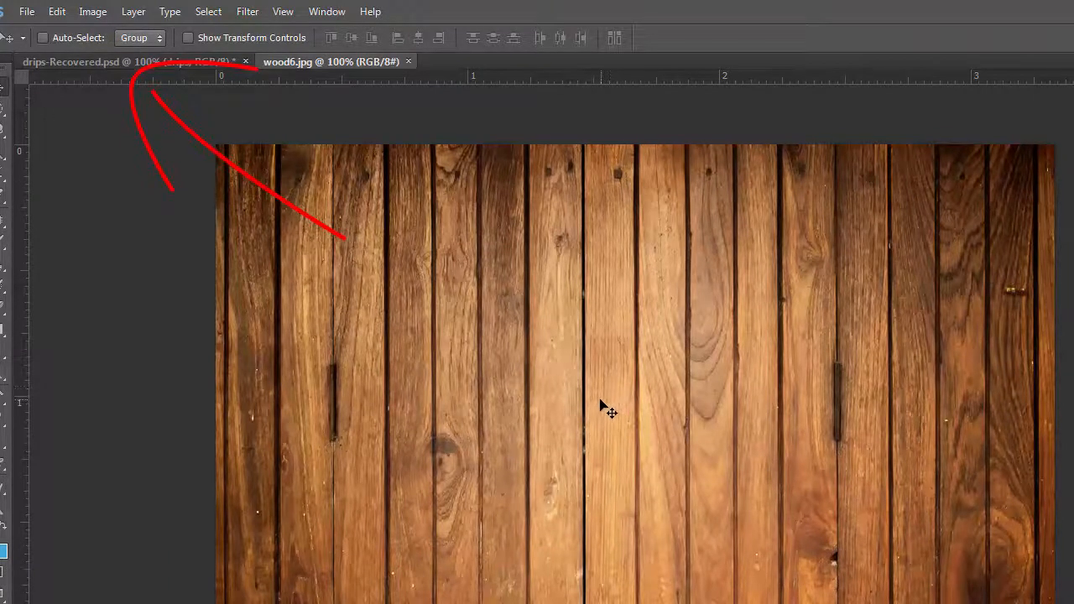
{"action": "mouse_move", "coordinate": [601, 404]}
{"action": "left_mouse_down"}
{"action": "mouse_move", "coordinate": [527, 292]}
{"action": "mouse_move", "coordinate": [155, 63]}
{"action": "mouse_move", "coordinate": [491, 264]}
{"action": "left_mouse_up"}
{"action": "left_click_drag", "start_coordinate": [636, 464], "coordinate": [628, 417]}
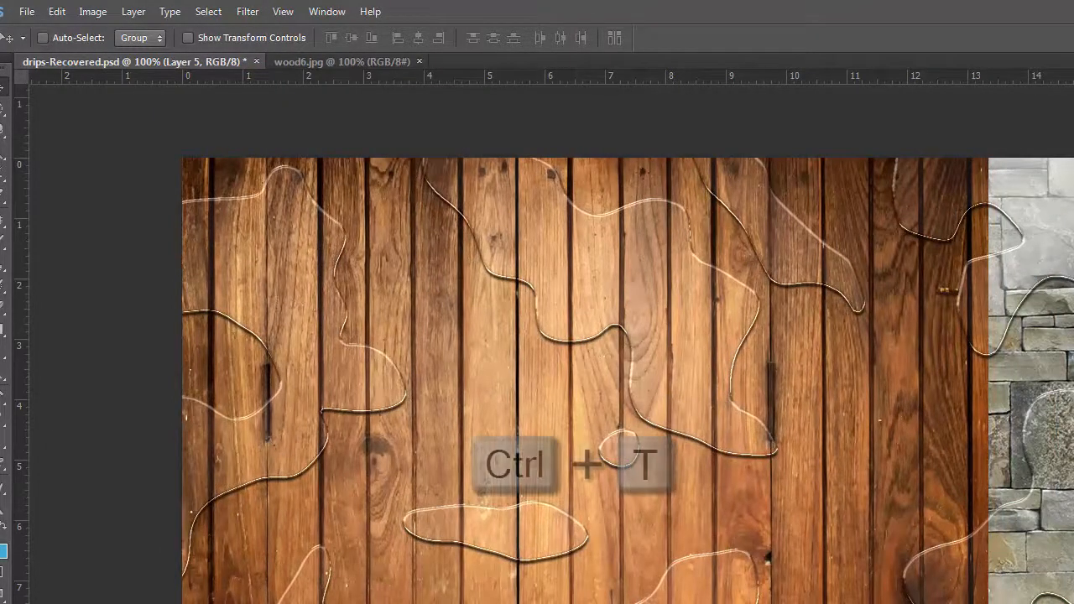
{"action": "key", "text": "ctrl+t"}
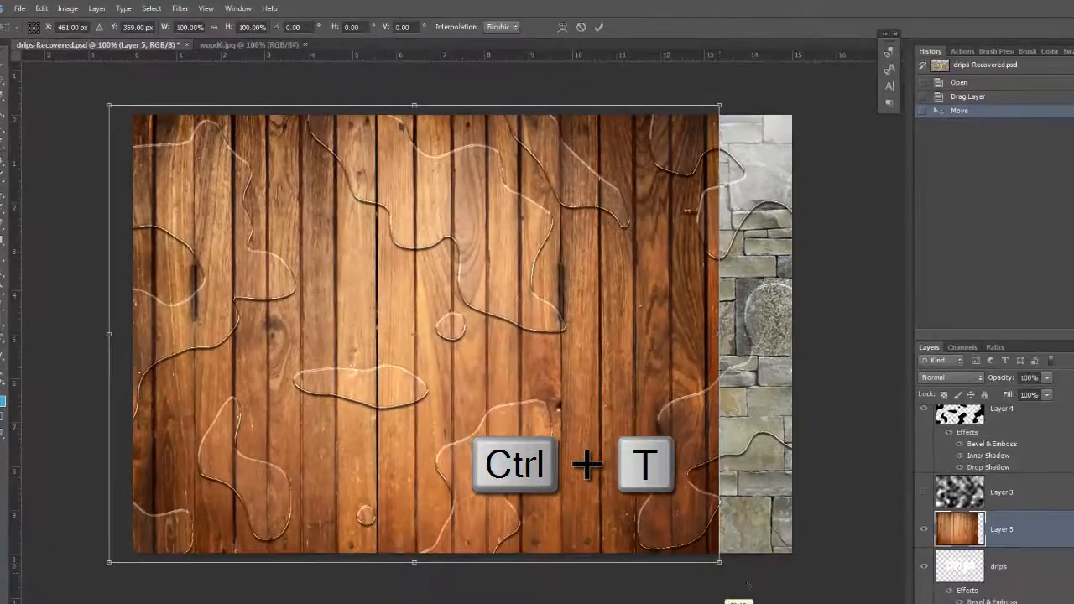
{"action": "left_click_drag", "start_coordinate": [719, 561], "coordinate": [788, 602]}
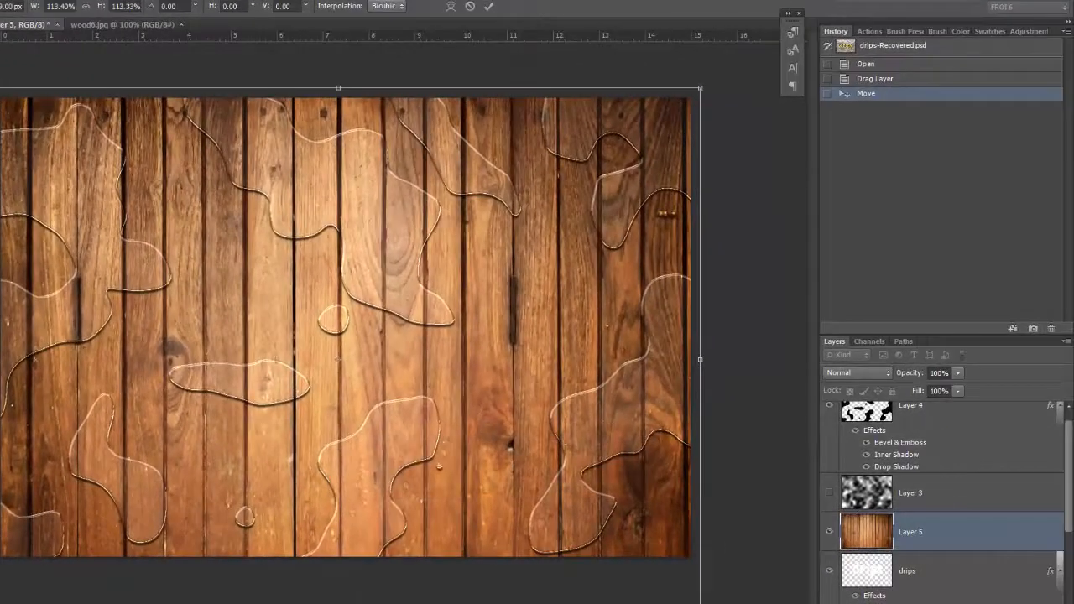
{"action": "key", "text": "Return"}
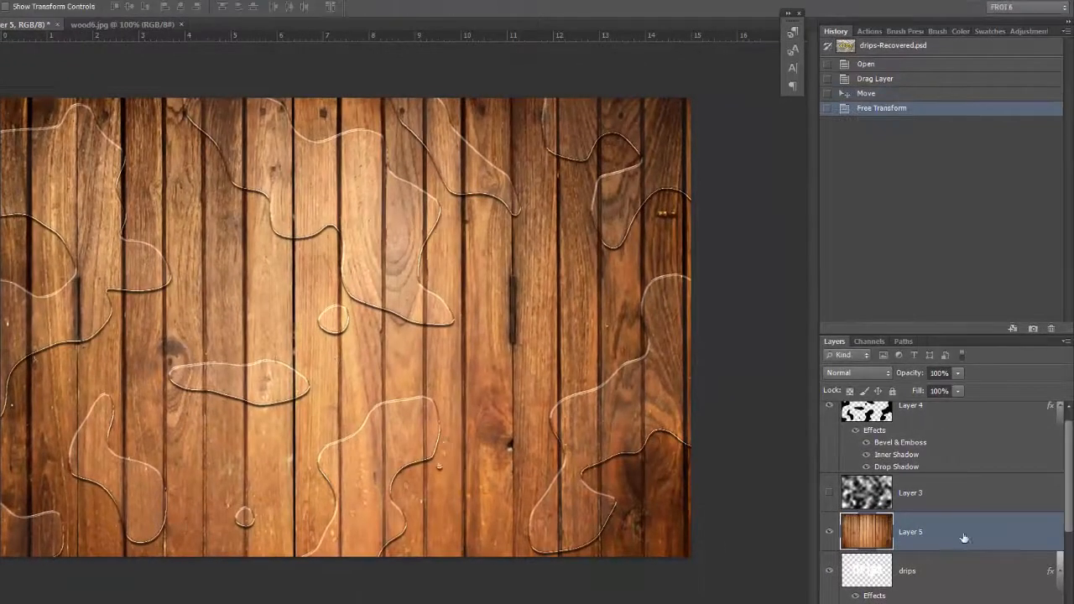
Step: Send the wood layer to the back and bring it forward one level, directly above the stone wall layer
{"action": "scroll", "coordinate": [1071, 523], "scroll_direction": "down", "scroll_amount": 3}
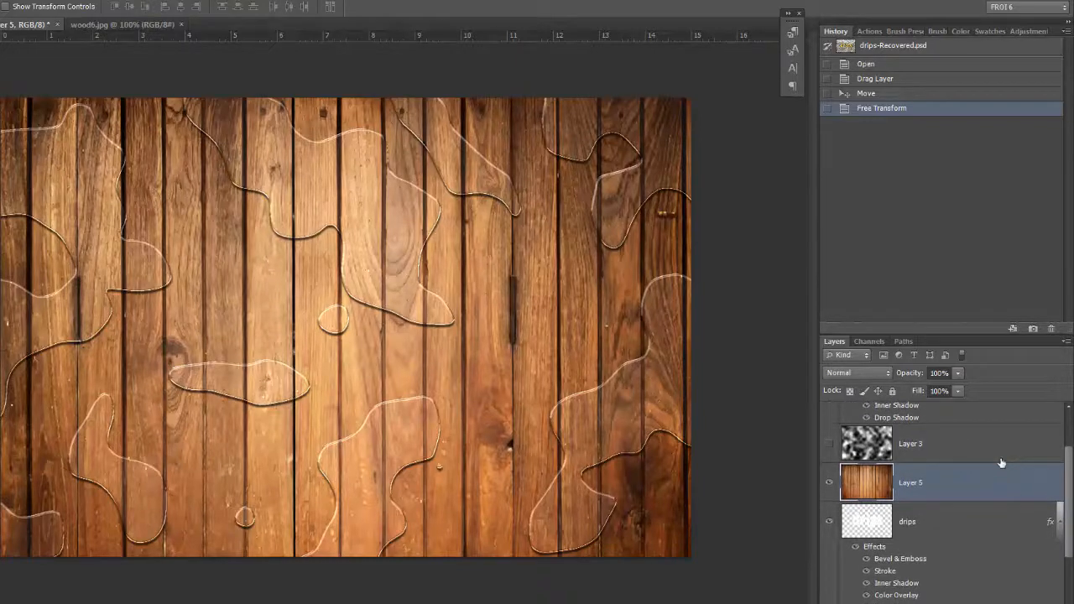
{"action": "key", "text": "ctrl+shift+bracketleft"}
{"action": "key", "text": "ctrl+bracketright"}
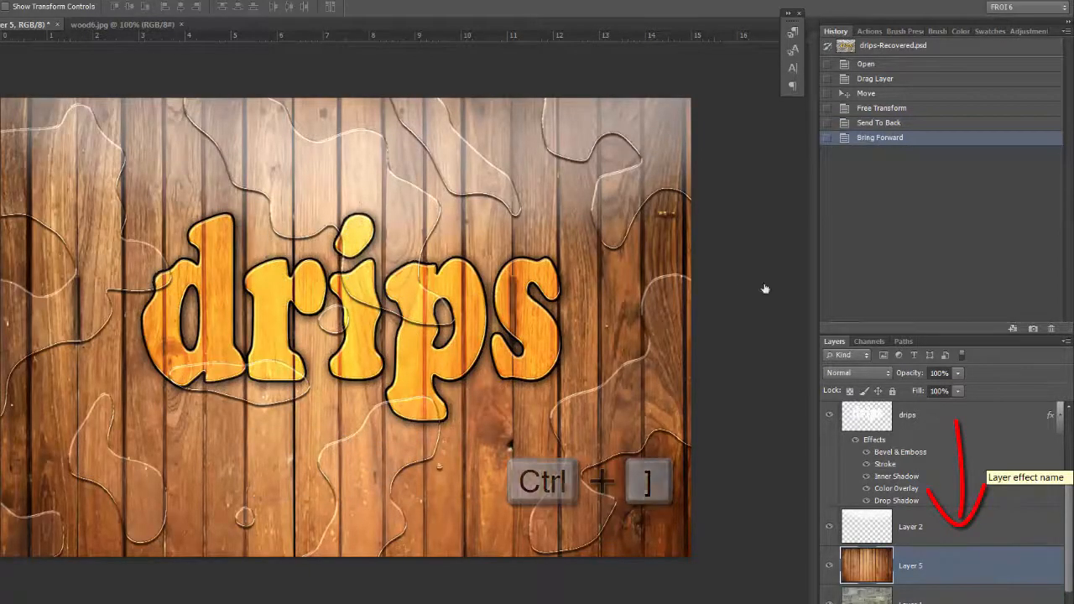
Step: Save the document as drips.psd in the how to make drips of water folder, replacing the existing file with Maximize Compatibility on
{"action": "key", "text": "ctrl+shift+s"}
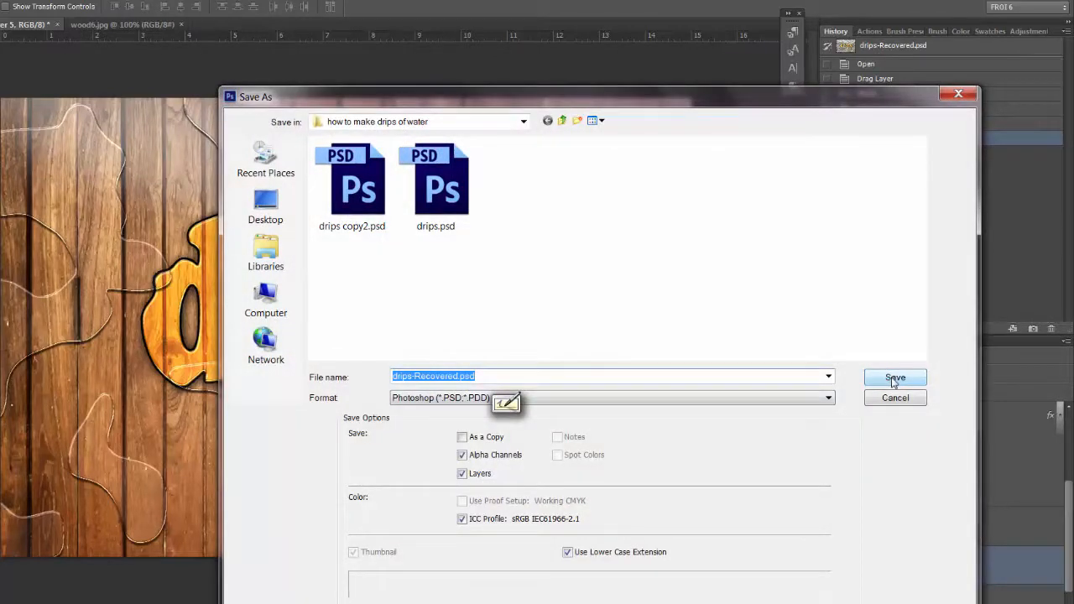
{"action": "left_click", "coordinate": [435, 180]}
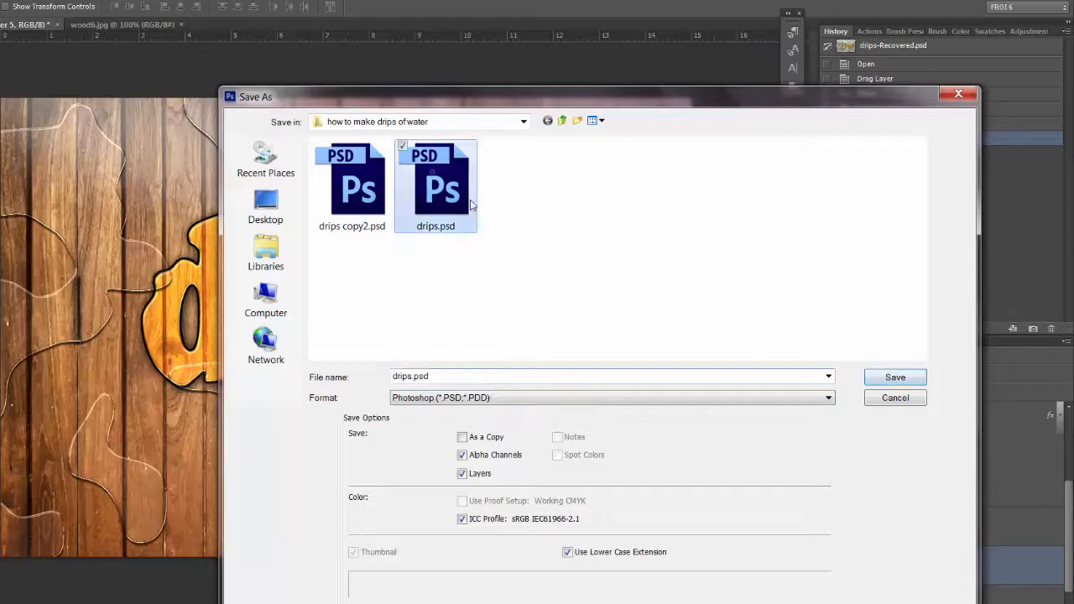
{"action": "left_click", "coordinate": [910, 381]}
{"action": "left_click", "coordinate": [434, 235]}
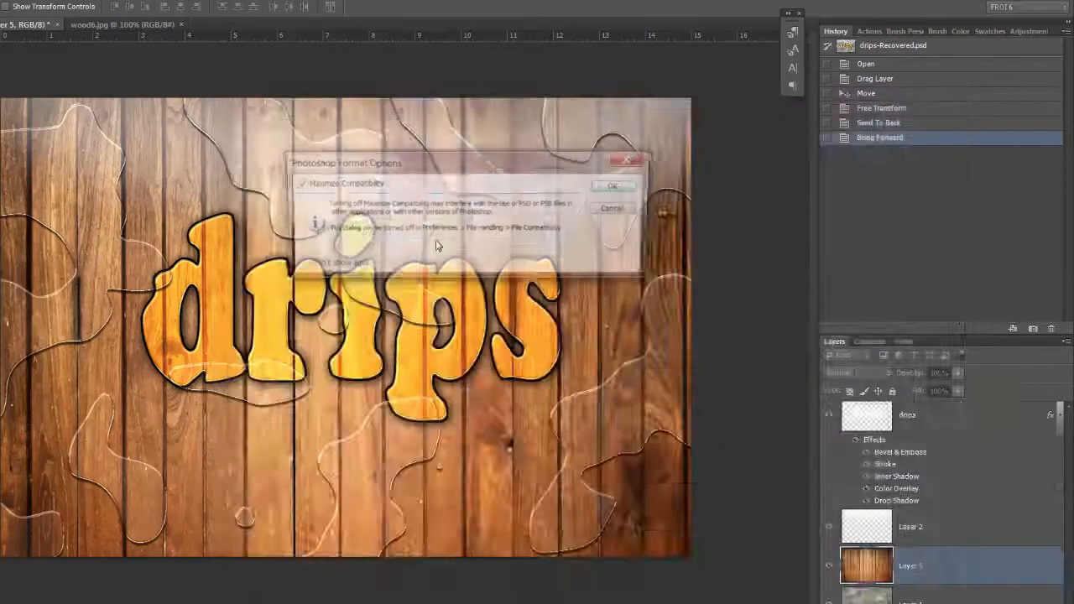
{"action": "left_click", "coordinate": [625, 185]}
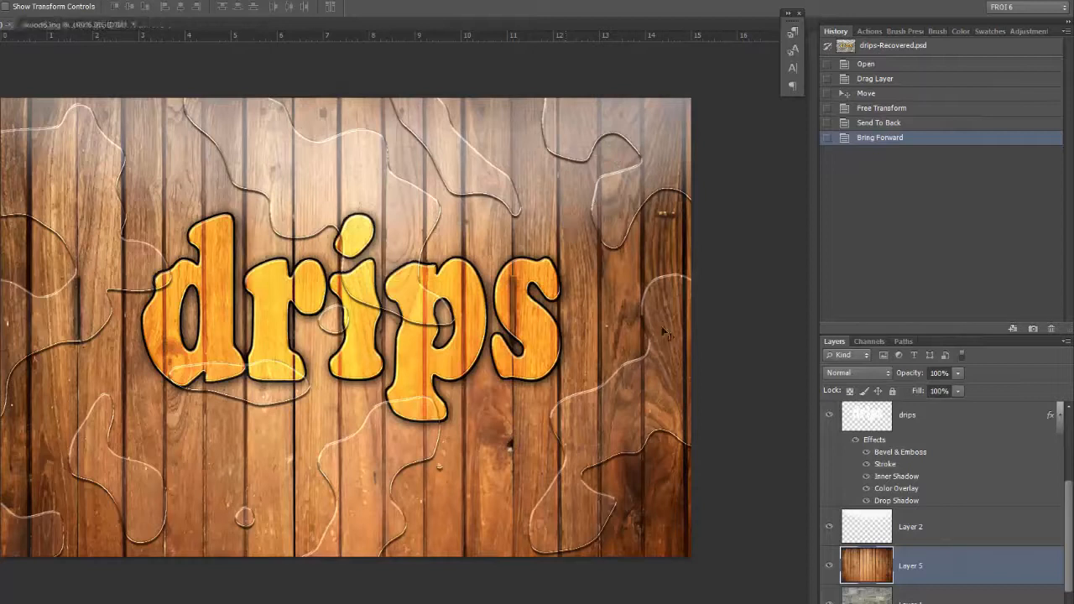
Step: Duplicate the drips text layer with its effects and hide the original drips layer
{"action": "left_click", "coordinate": [970, 416]}
{"action": "key", "text": "ctrl"}
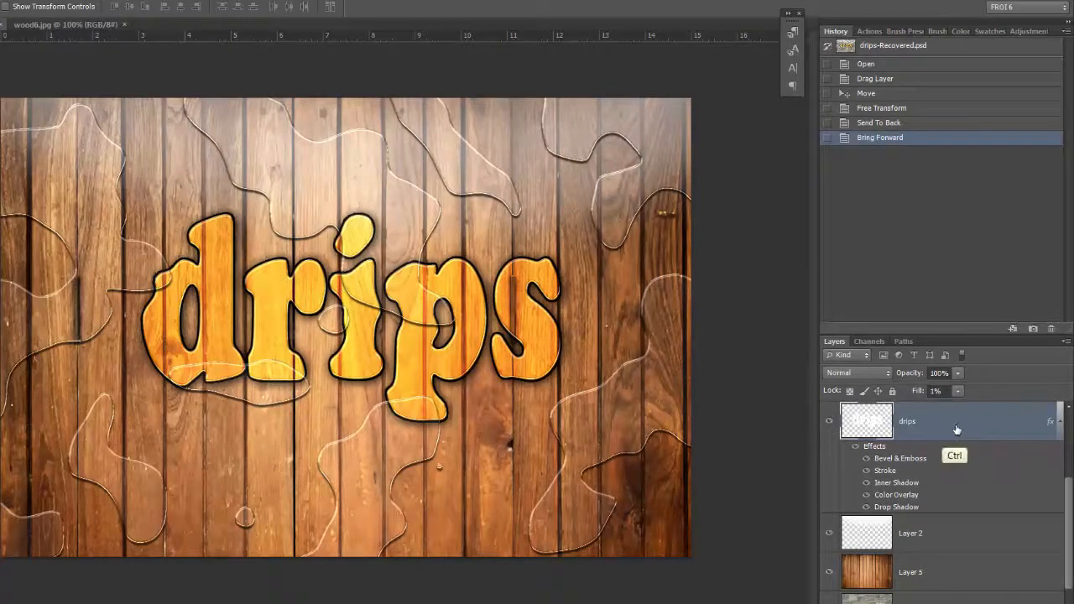
{"action": "key", "text": "ctrl+j"}
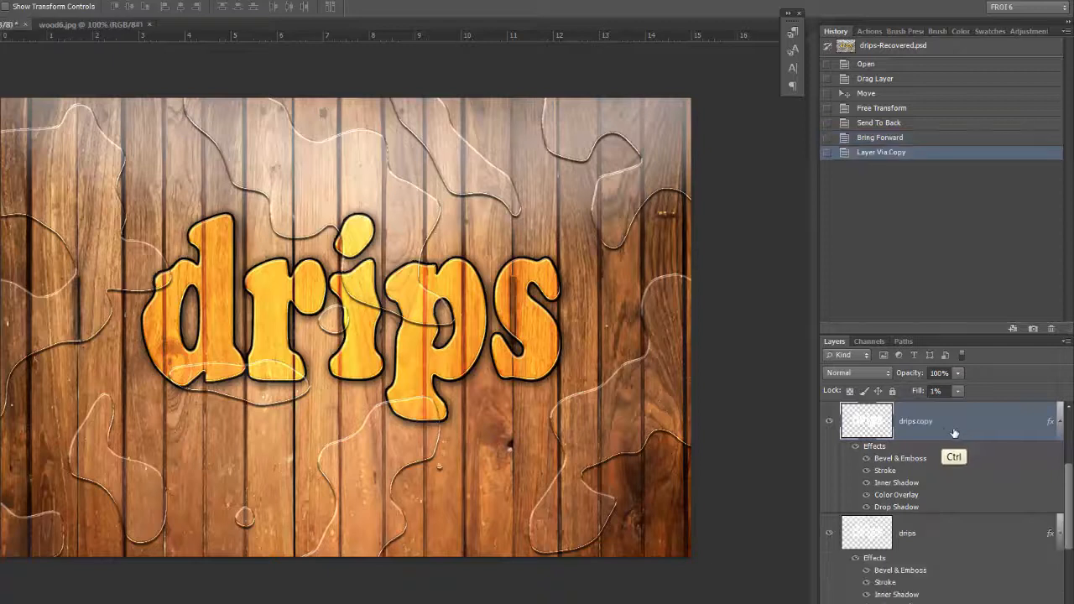
{"action": "left_click", "coordinate": [829, 535]}
Step: Paint dripping trails and small separate droplets below the letters on the drips copy layer with the Brush tool
{"action": "key", "text": "b"}
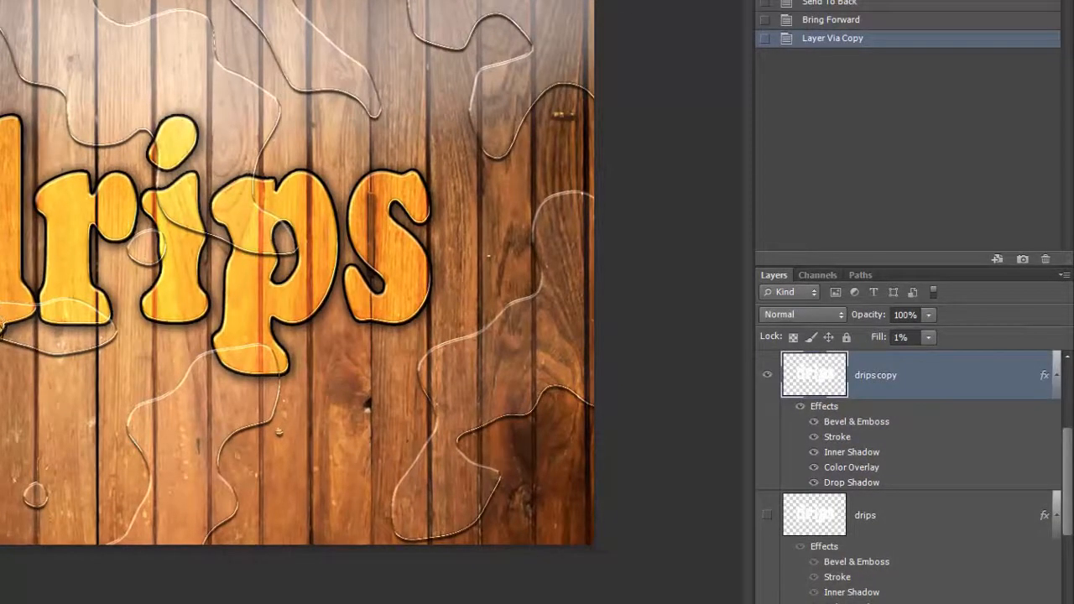
{"action": "left_click_drag", "start_coordinate": [5, 347], "coordinate": [7, 414]}
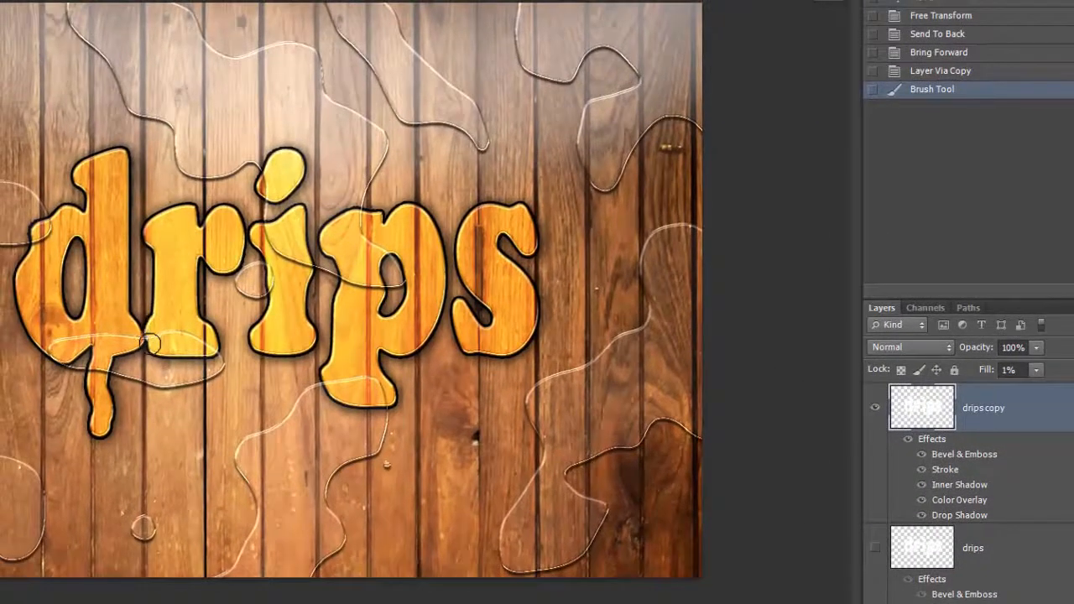
{"action": "left_click_drag", "start_coordinate": [151, 353], "coordinate": [155, 399]}
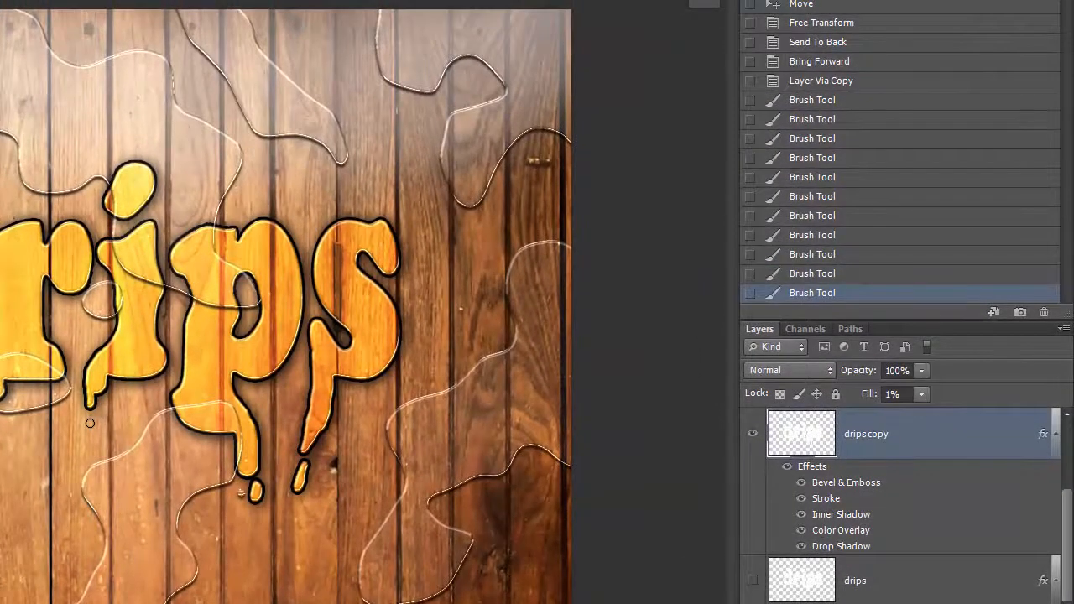
{"action": "left_click_drag", "start_coordinate": [90, 423], "coordinate": [91, 436]}
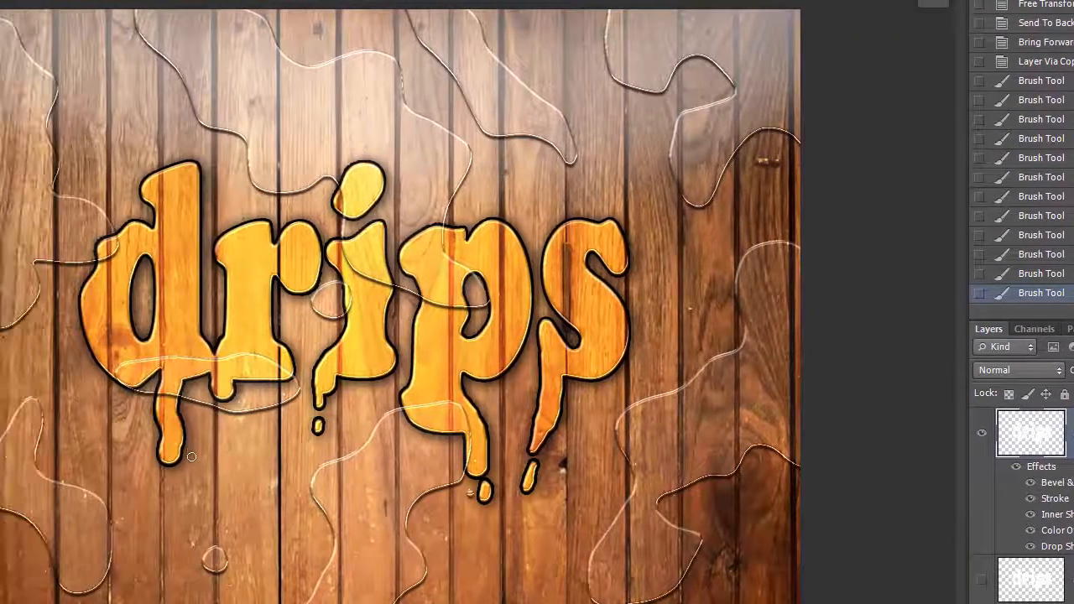
{"action": "mouse_move", "coordinate": [191, 451]}
{"action": "left_mouse_down"}
{"action": "mouse_move", "coordinate": [195, 462]}
{"action": "mouse_move", "coordinate": [192, 454]}
{"action": "left_mouse_up"}
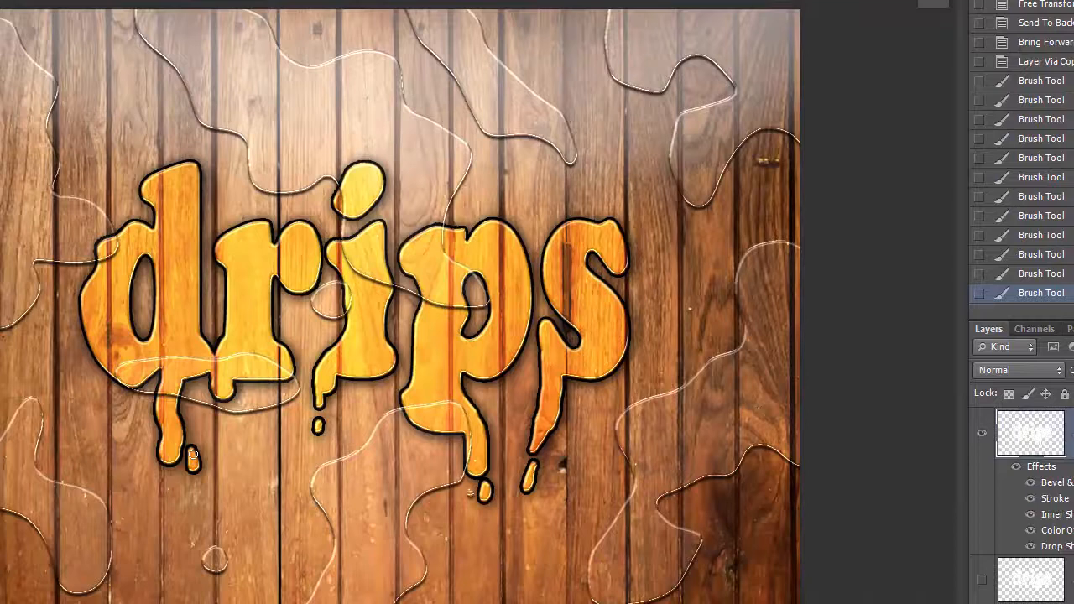
{"action": "left_click", "coordinate": [193, 454]}
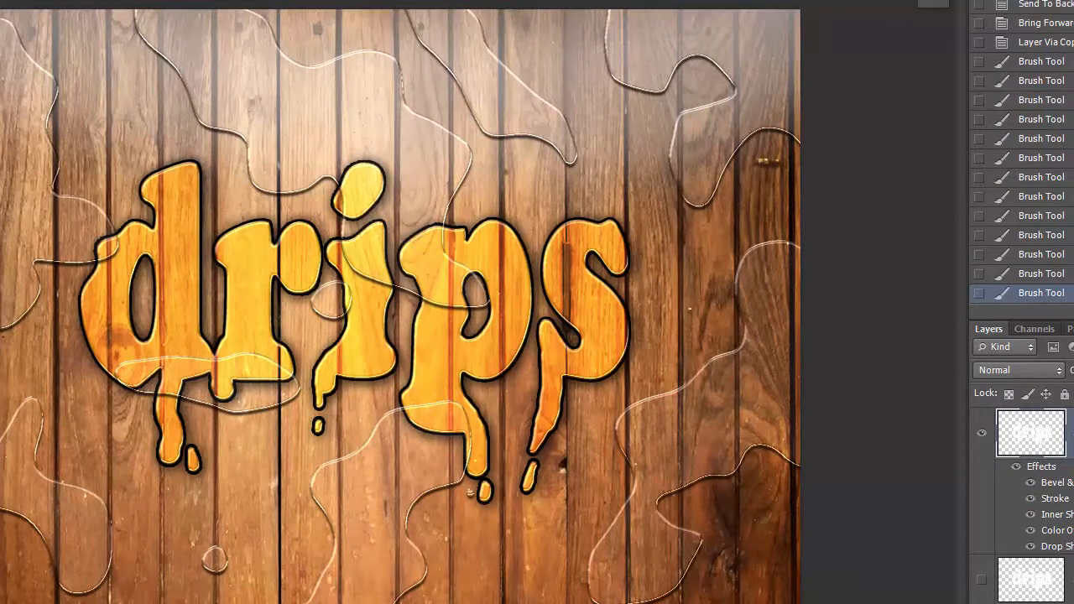
Step: Change the Color Overlay of the drips copy layer to magenta #d72ccd, keeping the Overlay blend mode
{"action": "double_click", "coordinate": [1069, 434]}
{"action": "left_click", "coordinate": [755, 214]}
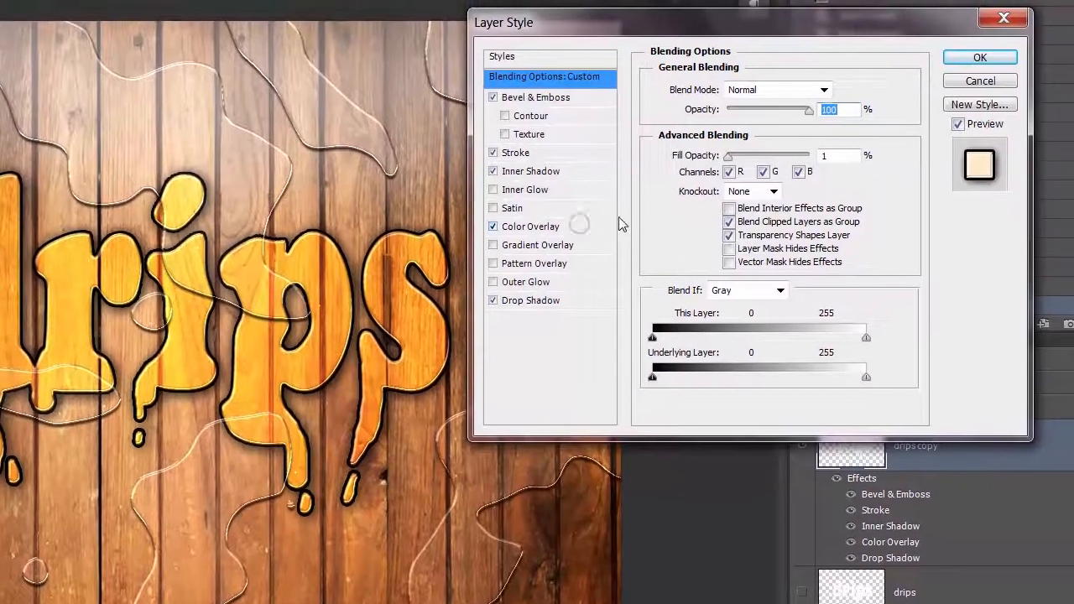
{"action": "left_click", "coordinate": [766, 95]}
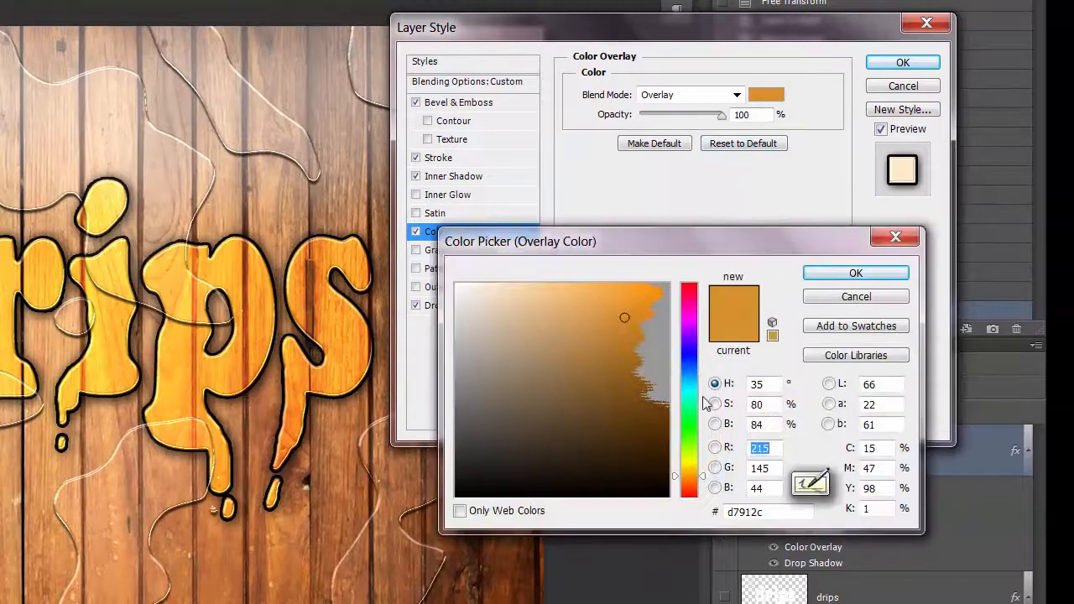
{"action": "left_click", "coordinate": [689, 317]}
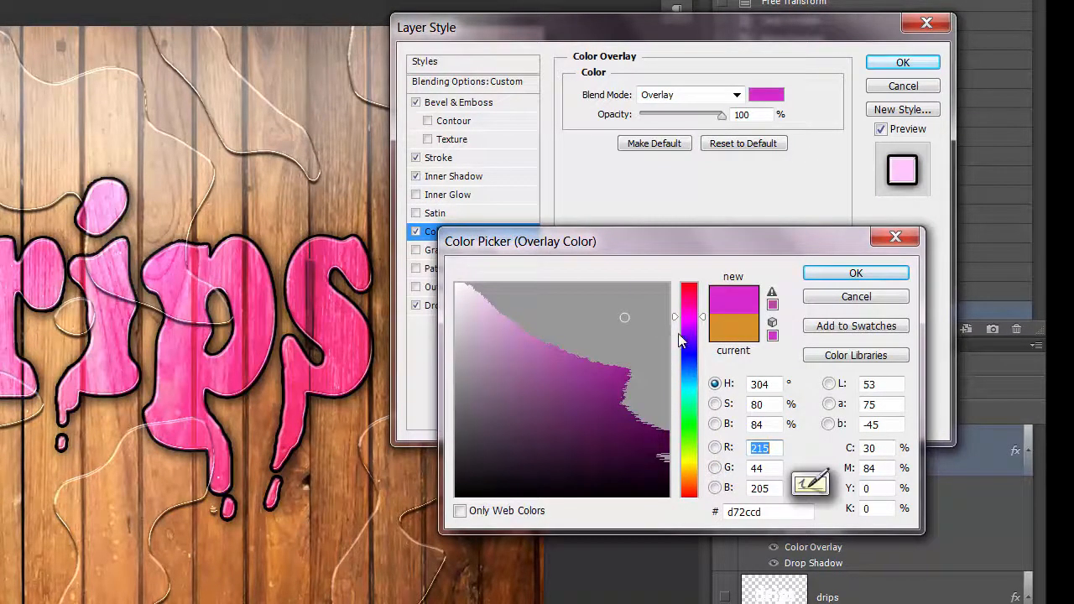
{"action": "left_click", "coordinate": [826, 274]}
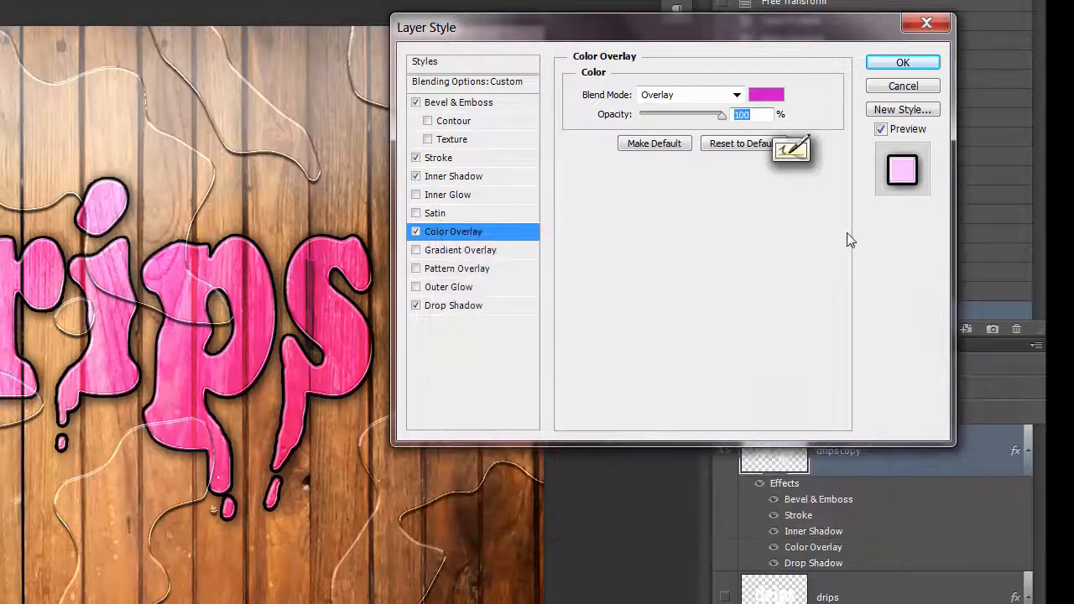
{"action": "left_click", "coordinate": [904, 65]}
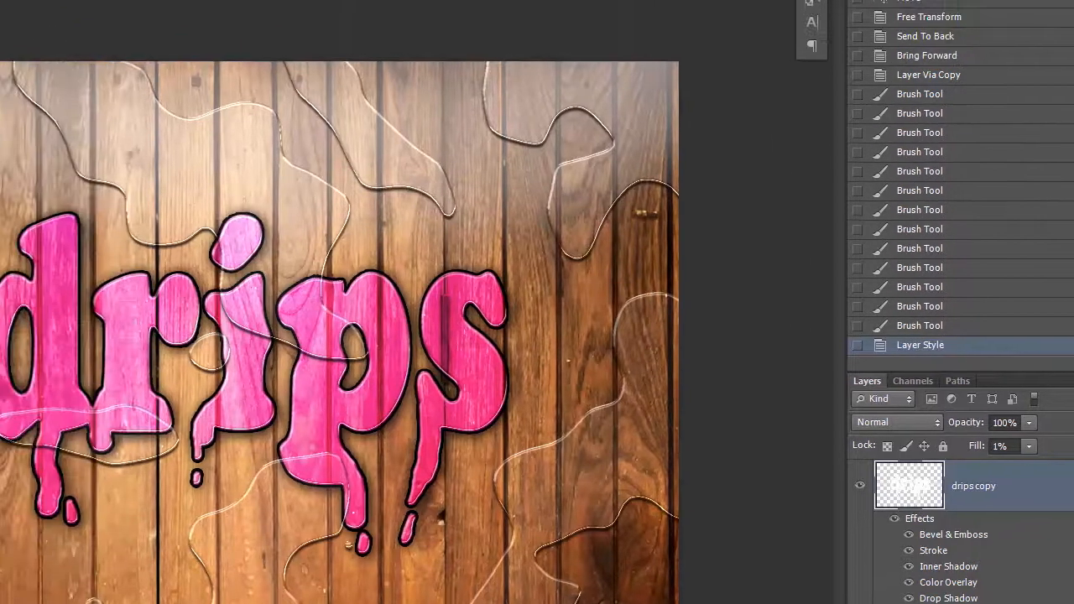
Step: Open the coloured plank image bg1.jpg from the BACKGROUND TEXTURE folder
{"action": "left_click", "coordinate": [60, 29]}
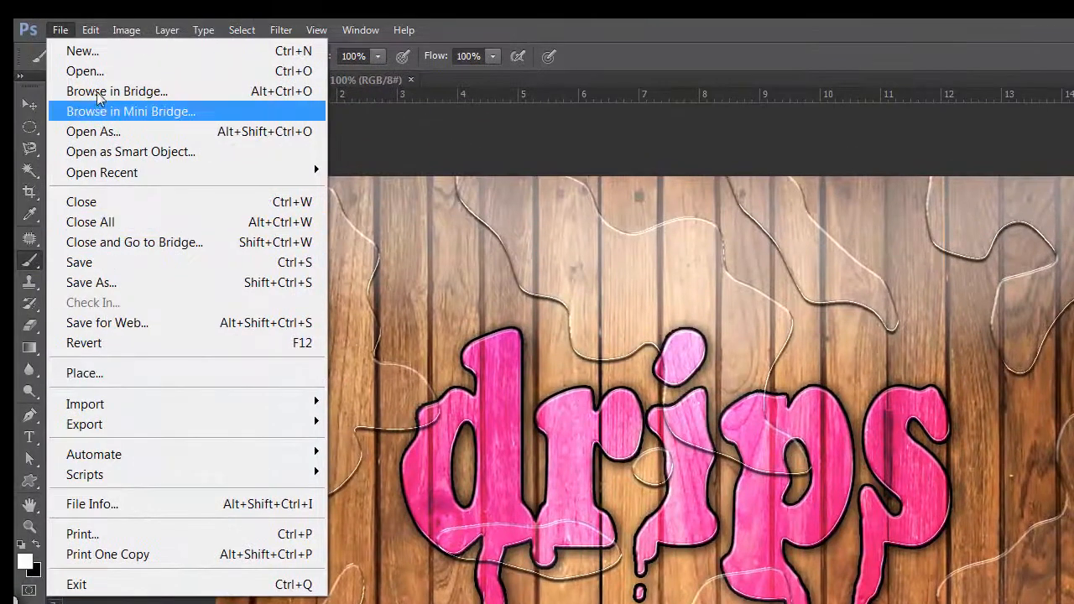
{"action": "left_click", "coordinate": [101, 72]}
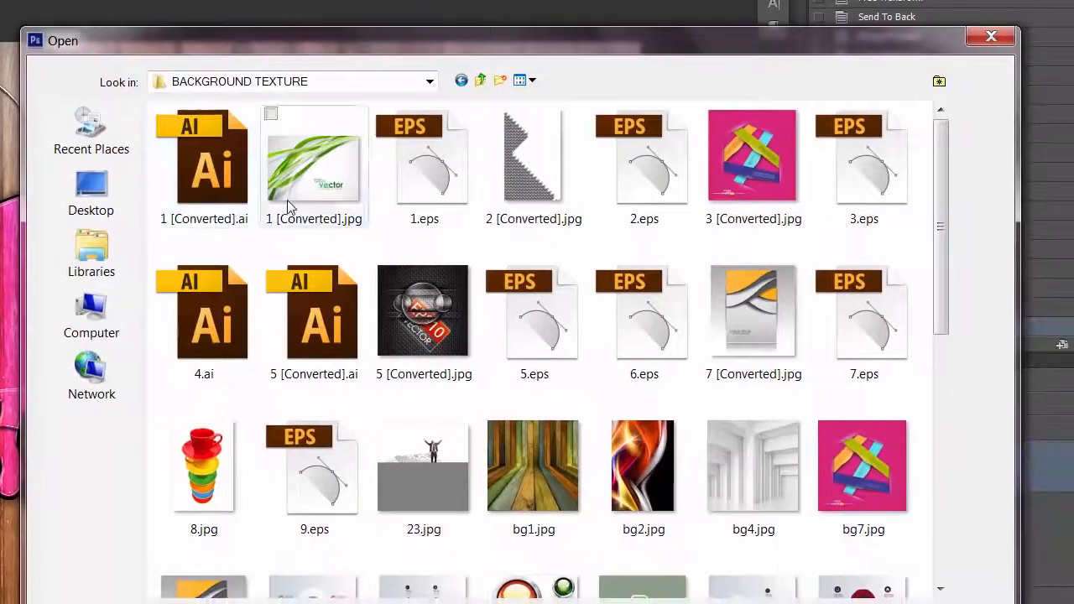
{"action": "double_click", "coordinate": [540, 460]}
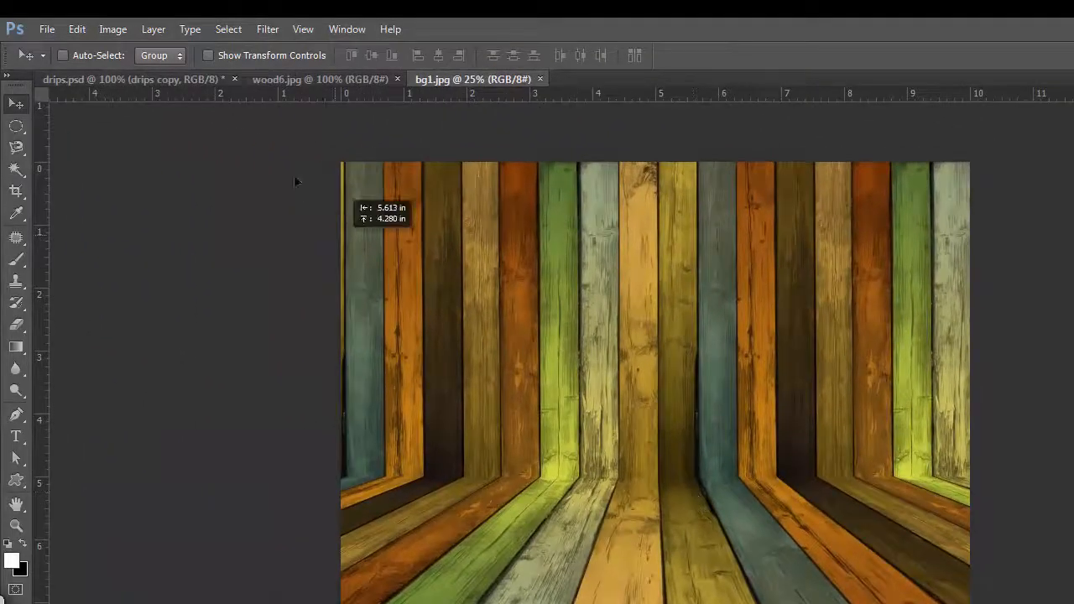
Step: Copy the bg1.jpg image into drips.psd and restack it directly above the brown wood layer, behind the text
{"action": "left_click_drag", "start_coordinate": [295, 177], "coordinate": [663, 430]}
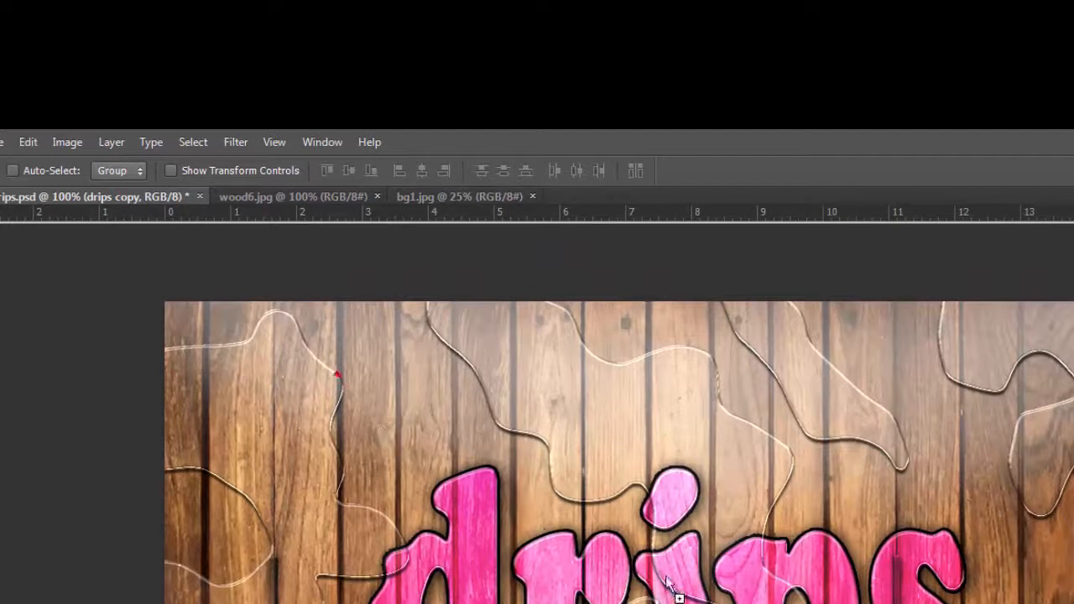
{"action": "left_click_drag", "start_coordinate": [668, 583], "coordinate": [668, 583]}
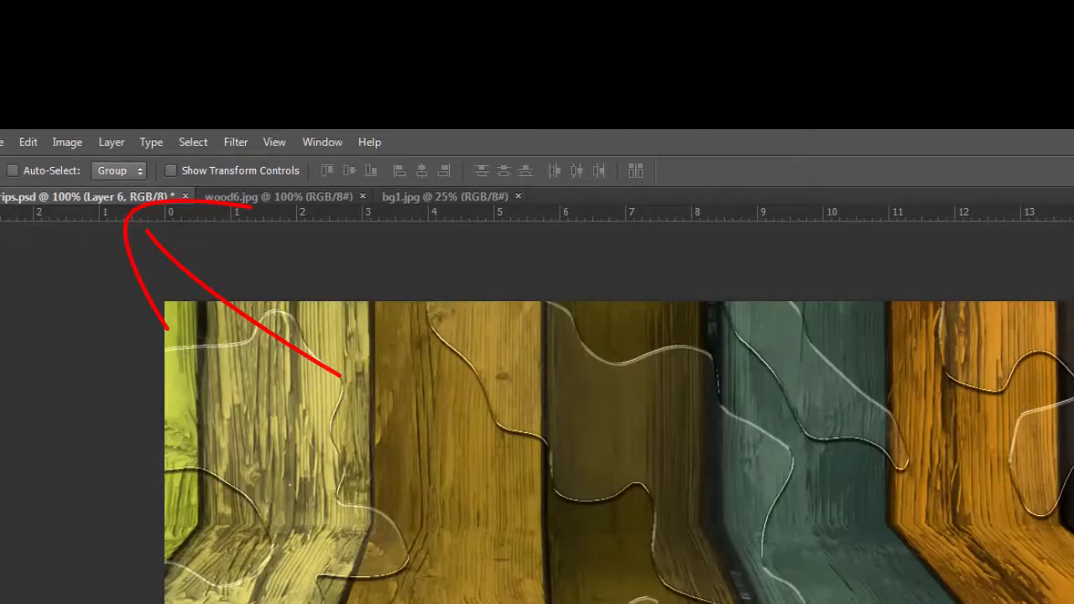
{"action": "key", "text": "ctrl+shift+bracketleft"}
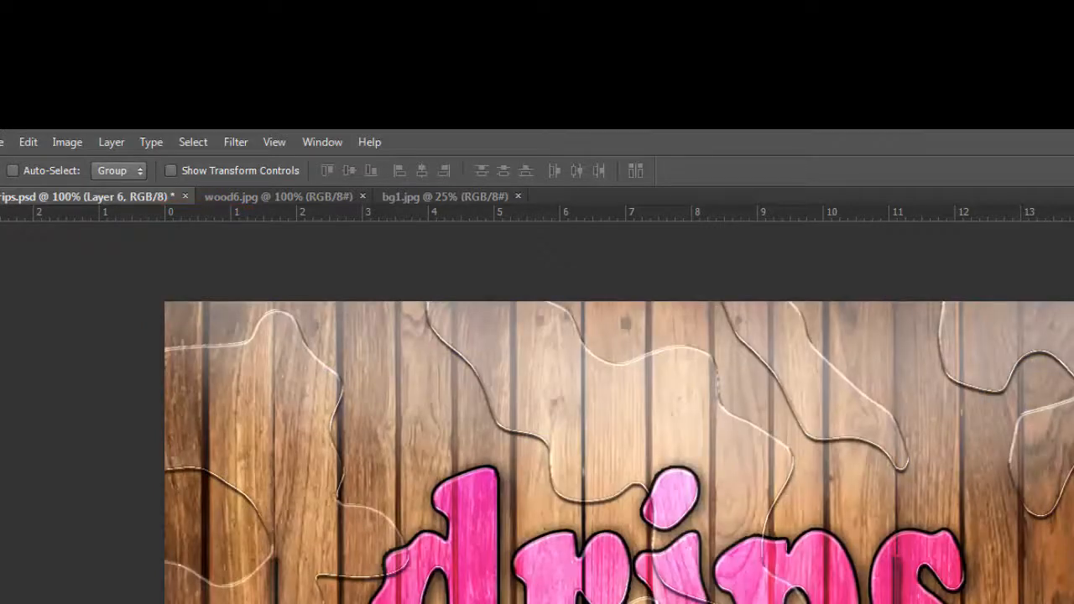
{"action": "key", "text": "ctrl+bracketright"}
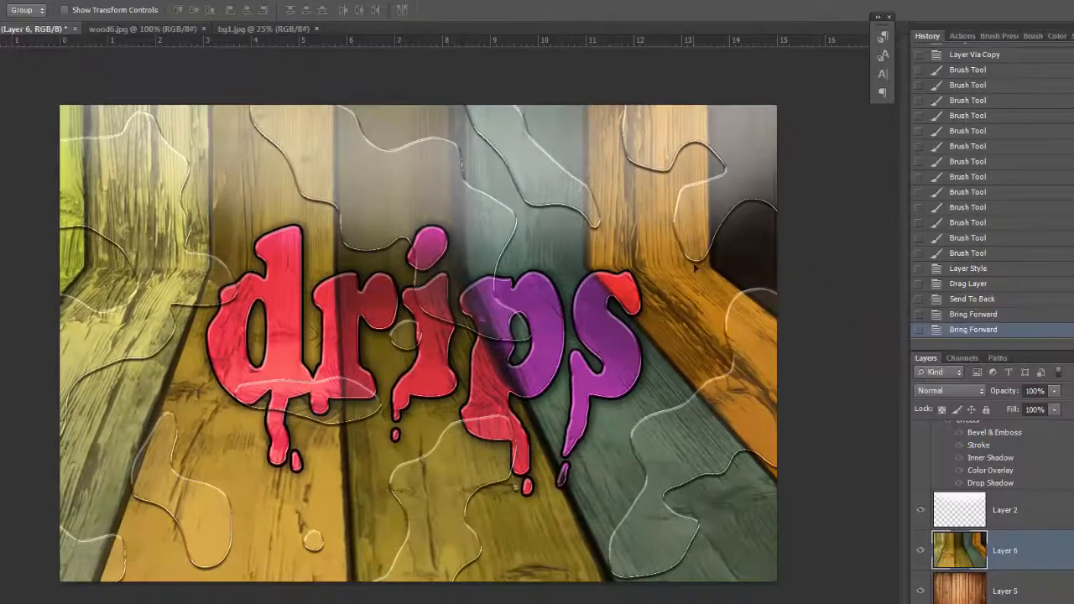
Step: Reposition the coloured plank layer and scale it down with Free Transform so that it just covers the whole canvas
{"action": "left_click_drag", "start_coordinate": [1038, 502], "coordinate": [1043, 485]}
{"action": "left_click_drag", "start_coordinate": [697, 238], "coordinate": [706, 278]}
{"action": "key", "text": "ctrl+minus"}
{"action": "key", "text": "ctrl+minus"}
{"action": "key", "text": "ctrl+minus"}
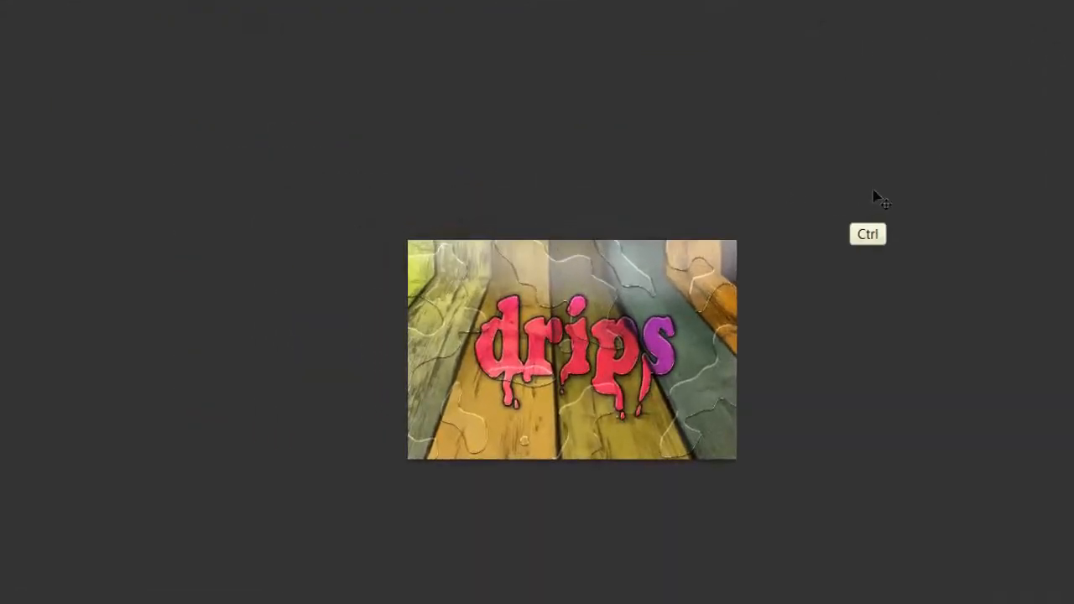
{"action": "key", "text": "ctrl+t"}
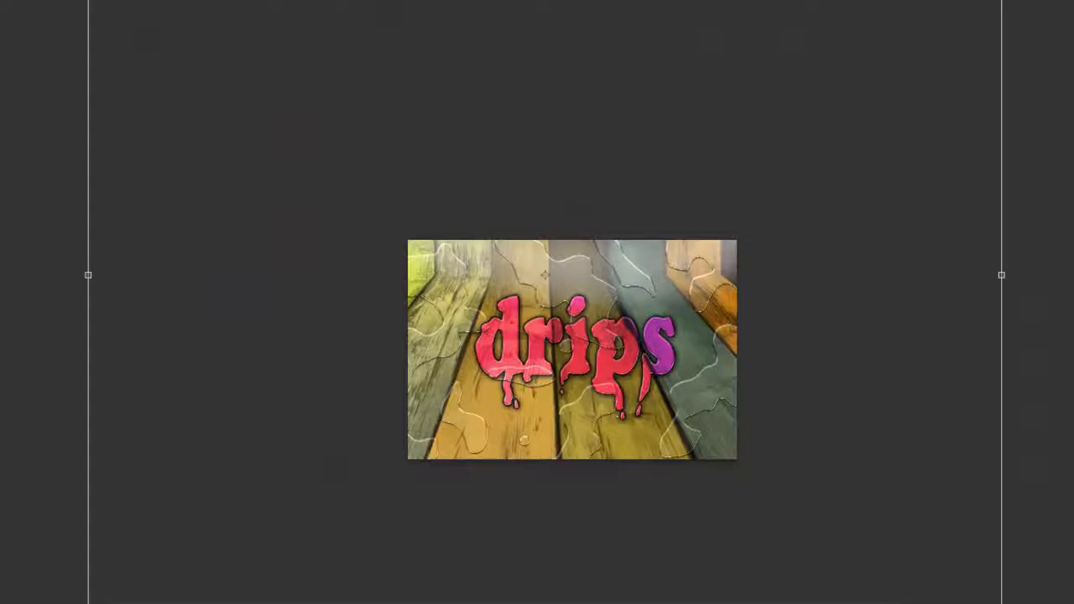
{"action": "left_click_drag", "start_coordinate": [1007, 600], "coordinate": [794, 424]}
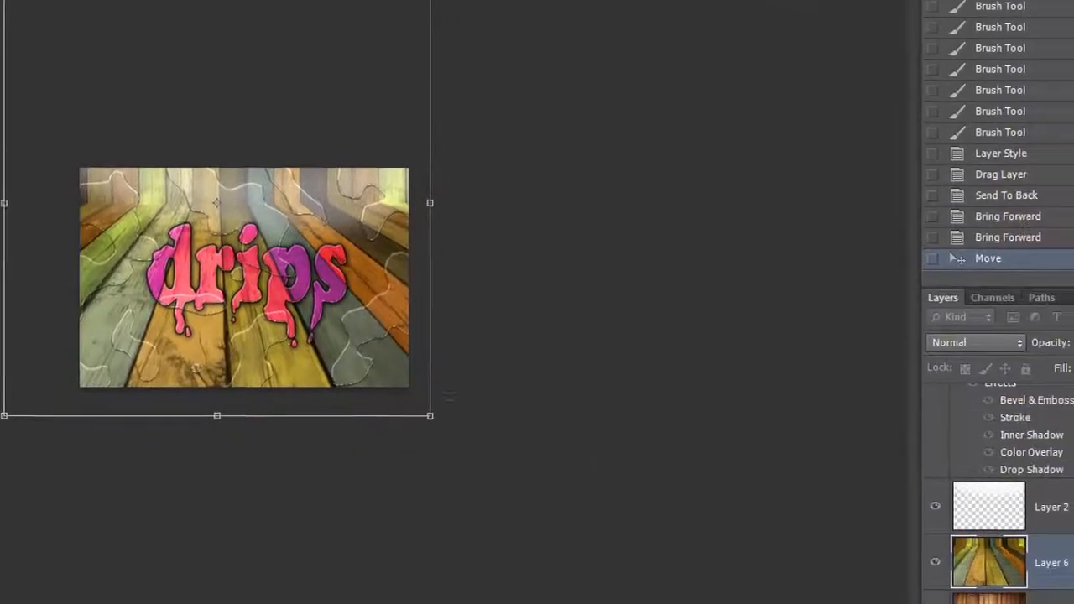
{"action": "key", "text": "Return"}
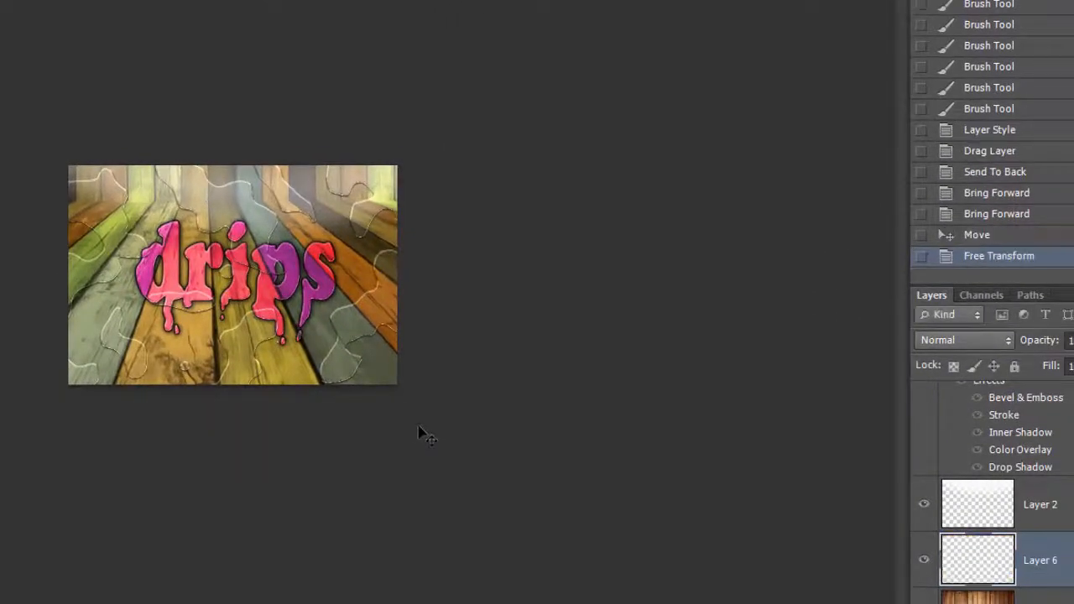
{"action": "key", "text": "ctrl+0"}
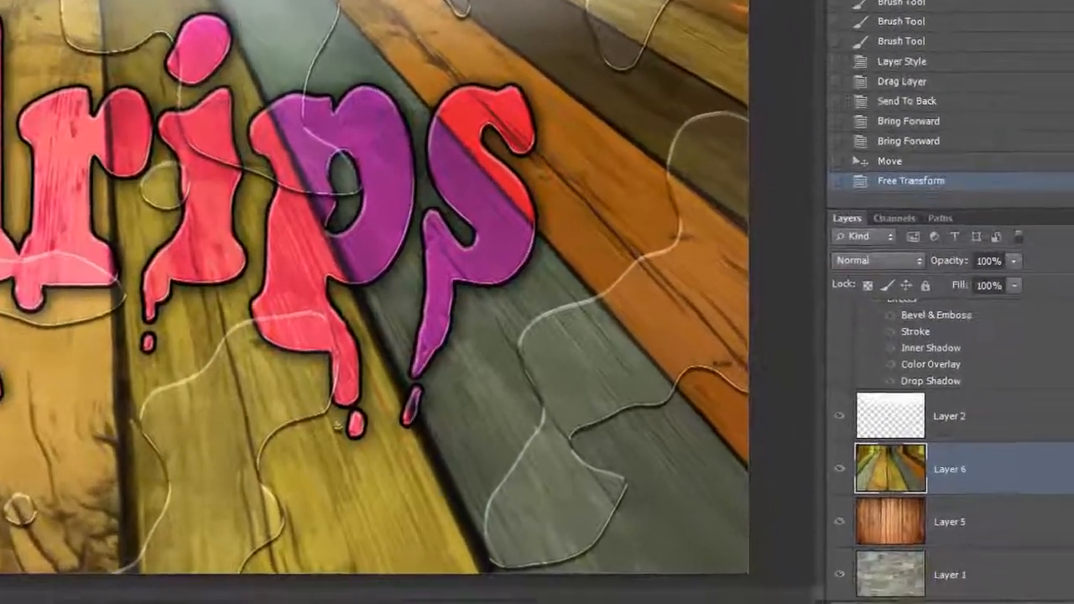
Step: Change the drips copy layer's Color Overlay to the Normal blend mode with dark blue #23158c
{"action": "scroll", "coordinate": [1056, 458], "scroll_direction": "up", "scroll_amount": 3}
{"action": "scroll", "coordinate": [1009, 358], "scroll_direction": "up", "scroll_amount": 5}
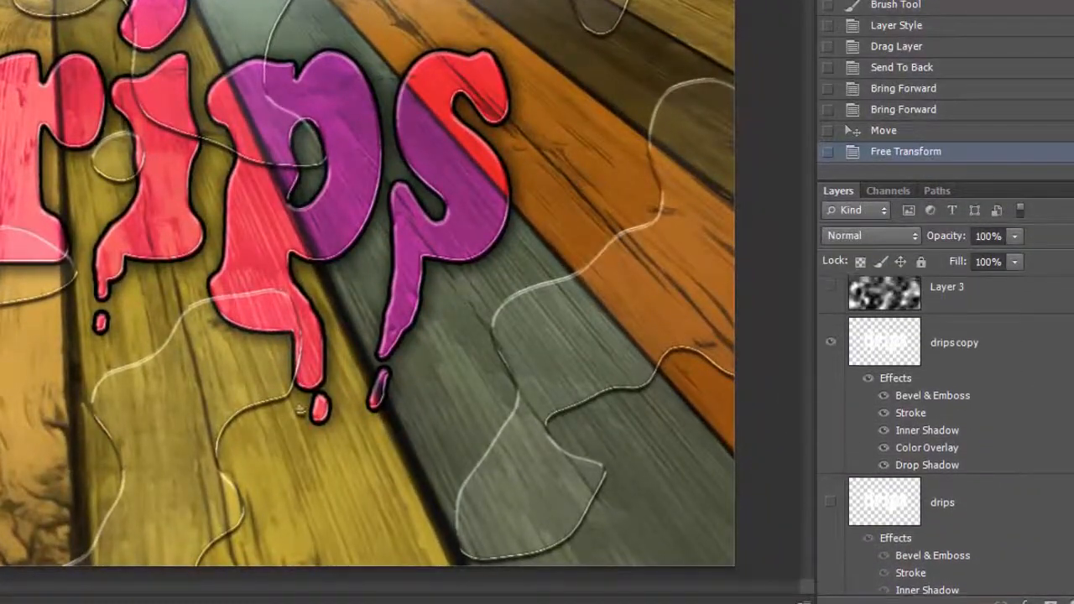
{"action": "double_click", "coordinate": [1022, 354]}
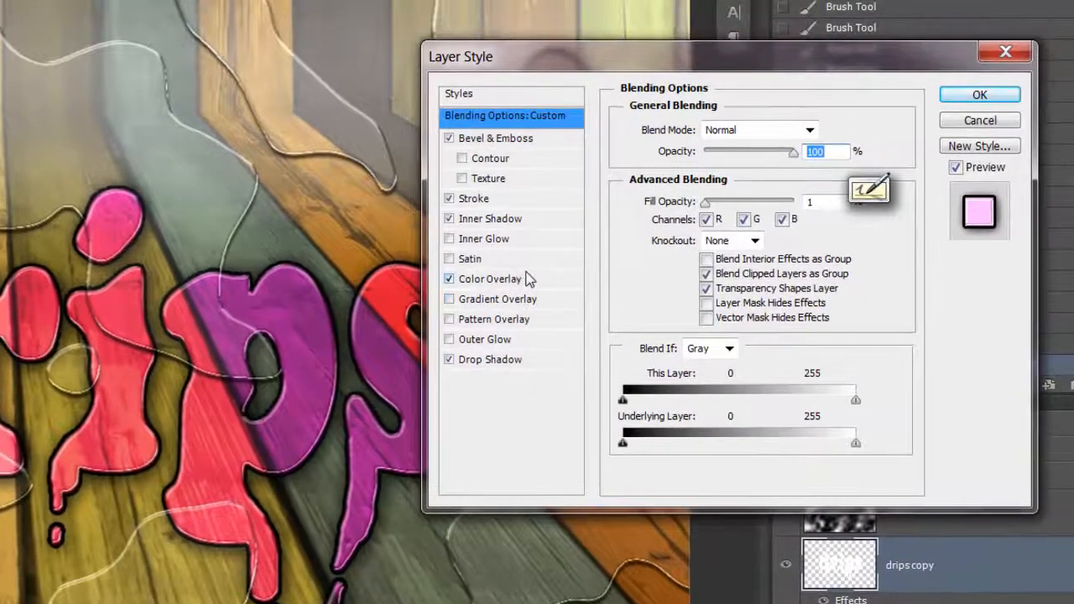
{"action": "left_click", "coordinate": [525, 280]}
{"action": "left_click", "coordinate": [829, 132]}
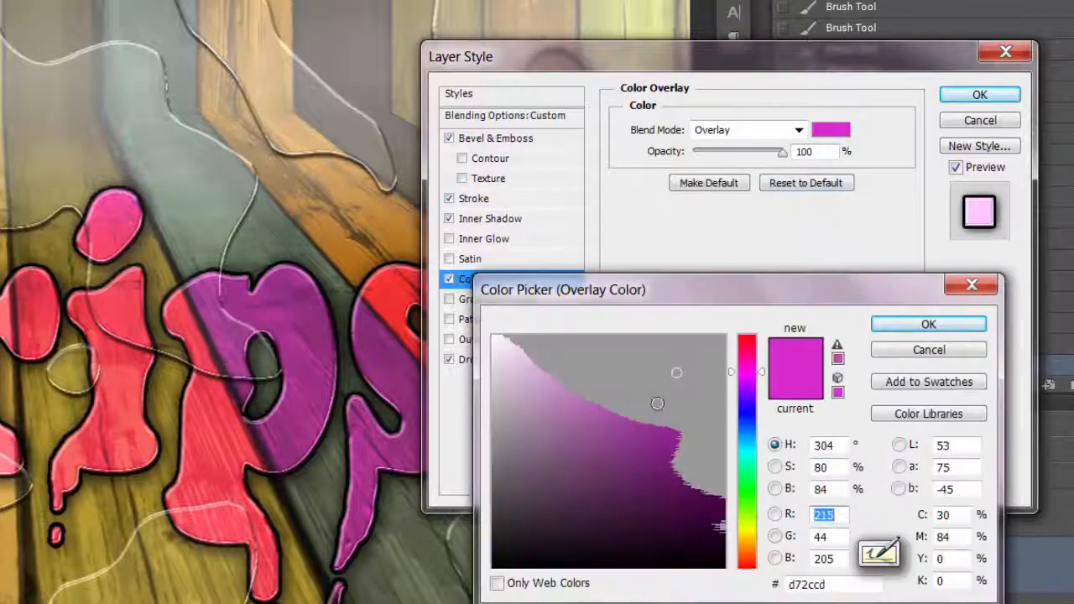
{"action": "left_click", "coordinate": [744, 497]}
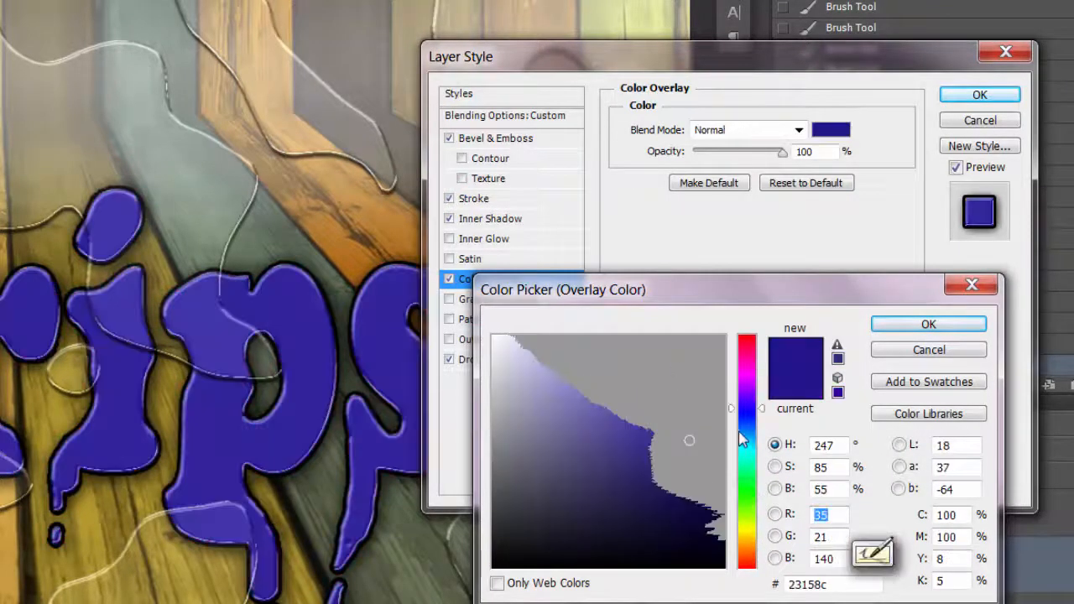
Step: Try teal and blue shades for the Color Overlay of the drips copy layer and settle on bright blue #0966f1
{"action": "left_click", "coordinate": [743, 439]}
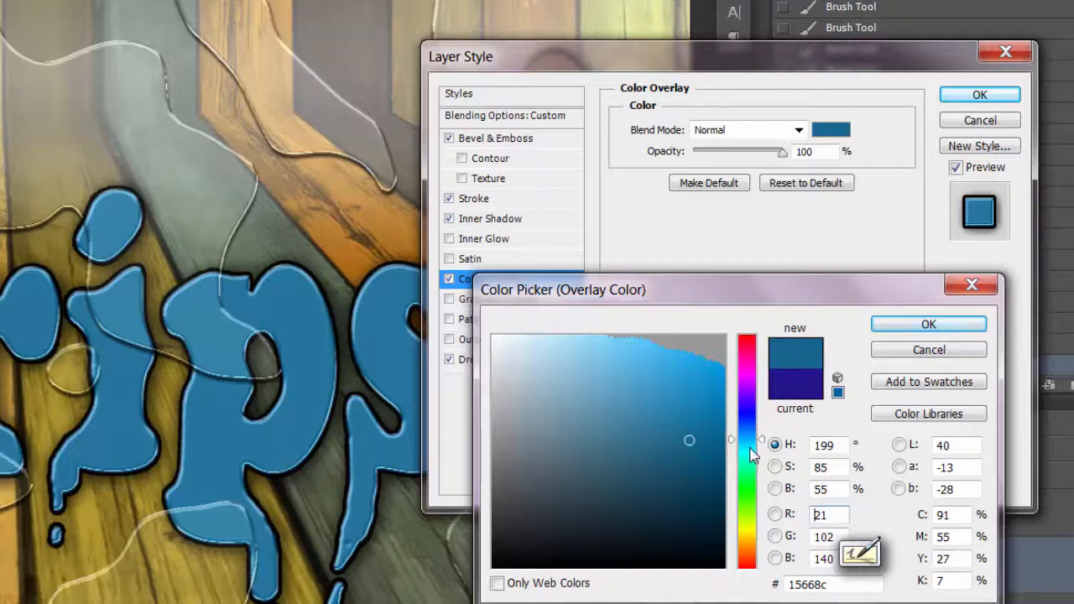
{"action": "left_click", "coordinate": [750, 447]}
{"action": "left_click", "coordinate": [747, 428]}
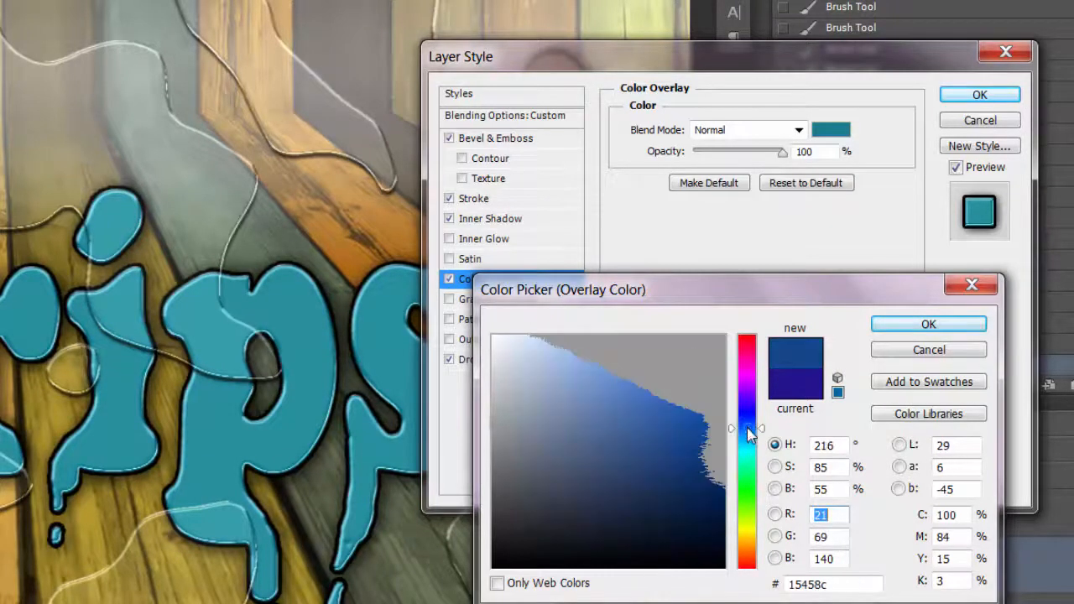
{"action": "left_click", "coordinate": [707, 353]}
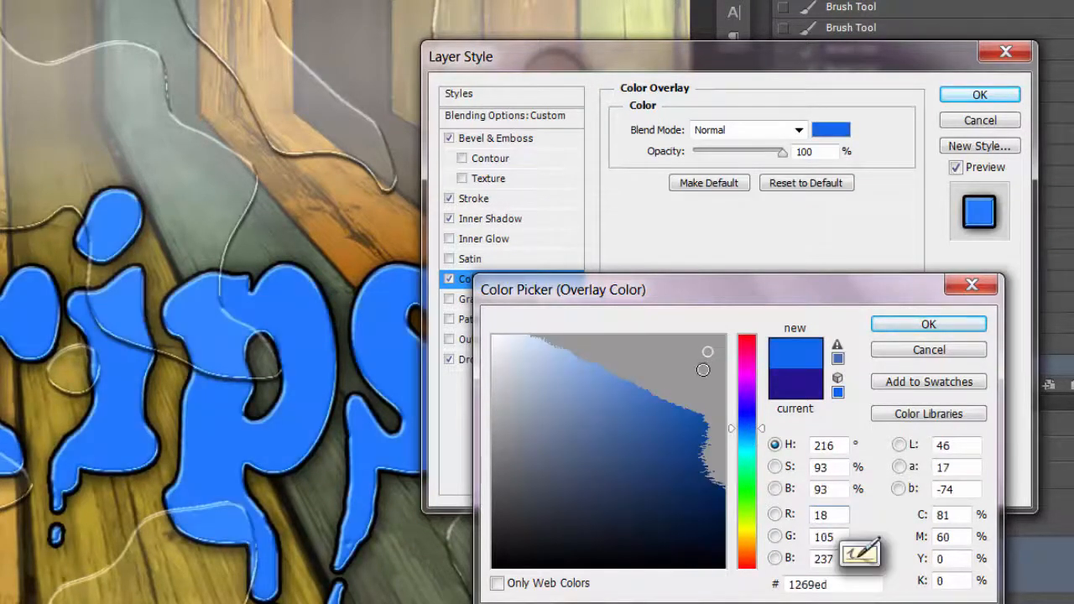
{"action": "left_click", "coordinate": [693, 377]}
{"action": "left_click", "coordinate": [679, 406]}
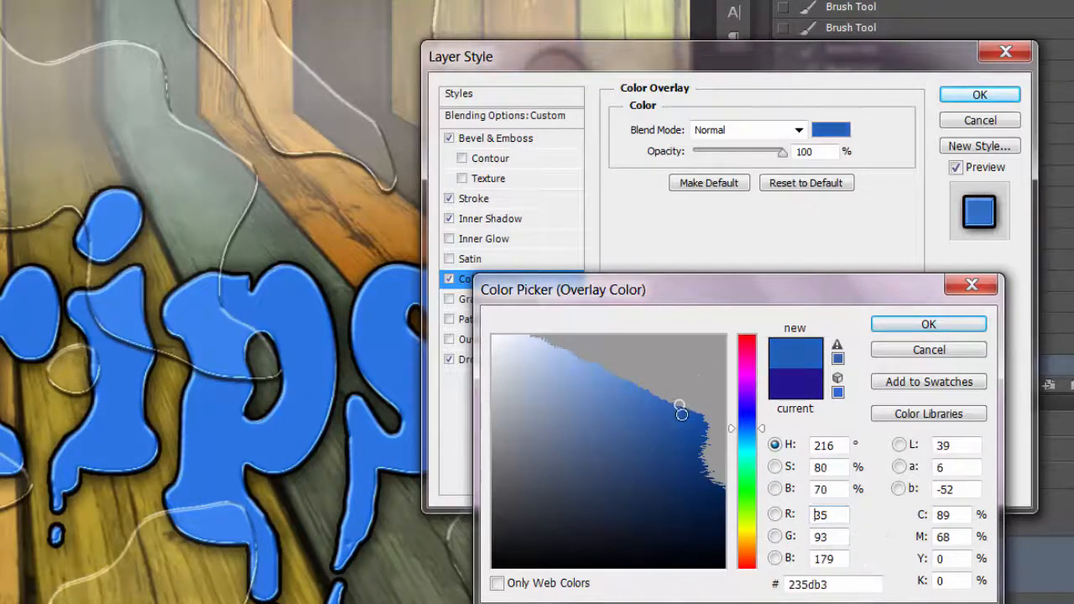
{"action": "left_click", "coordinate": [689, 426]}
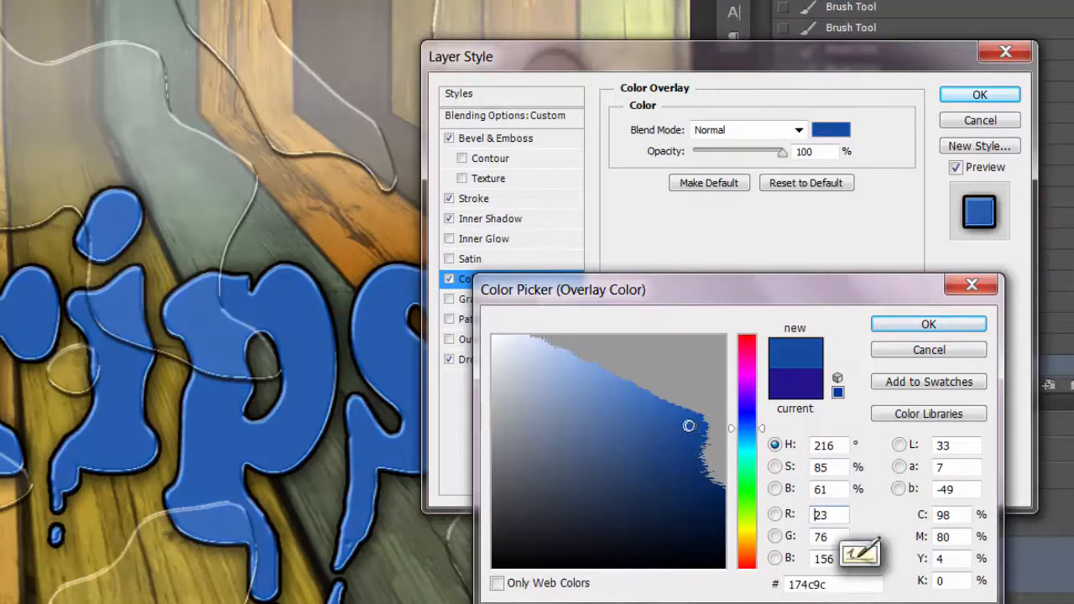
{"action": "left_click", "coordinate": [667, 416]}
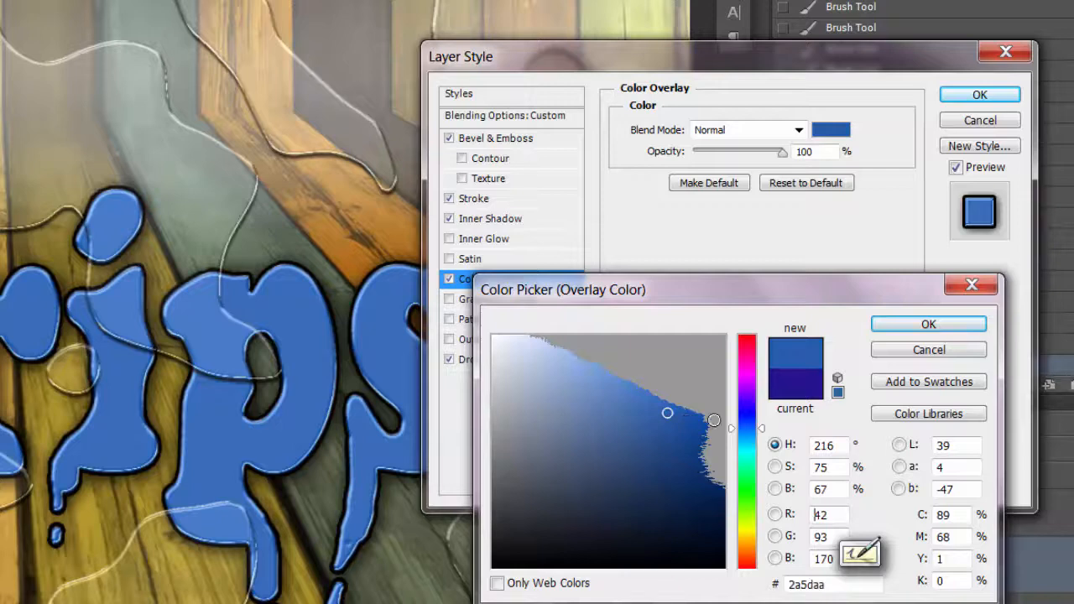
{"action": "left_click", "coordinate": [715, 348]}
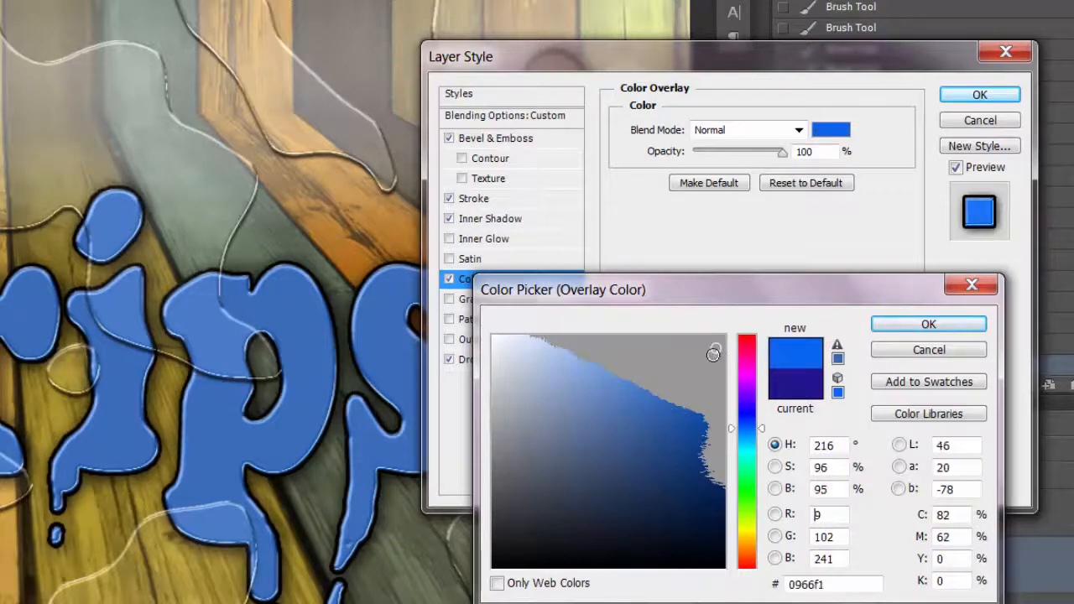
{"action": "left_click", "coordinate": [926, 326]}
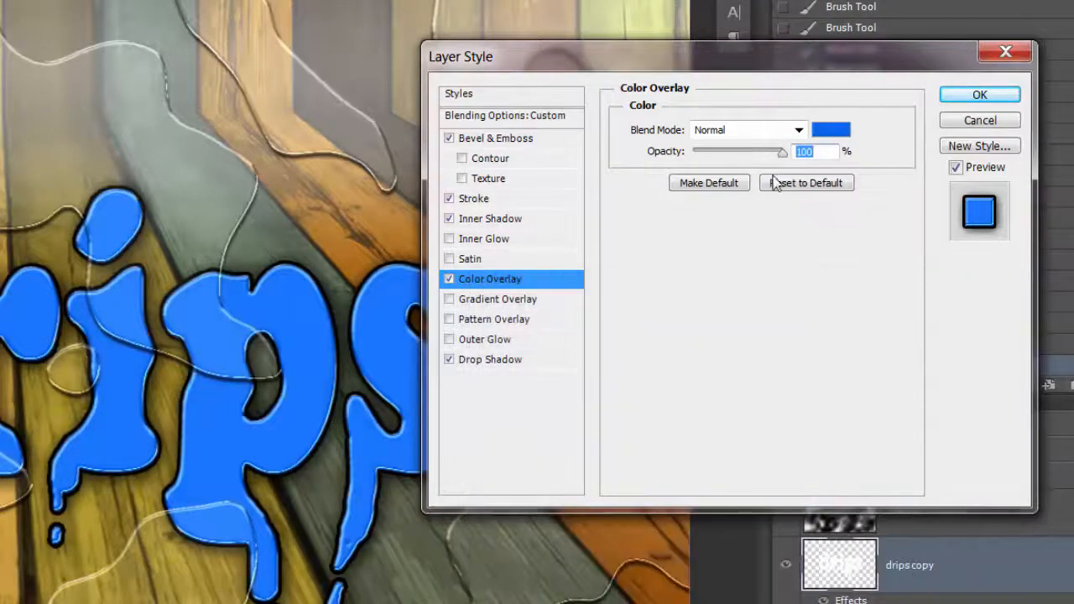
Step: Lower the blue Color Overlay's opacity to 53% and apply the layer style to the drips text
{"action": "left_click", "coordinate": [741, 154]}
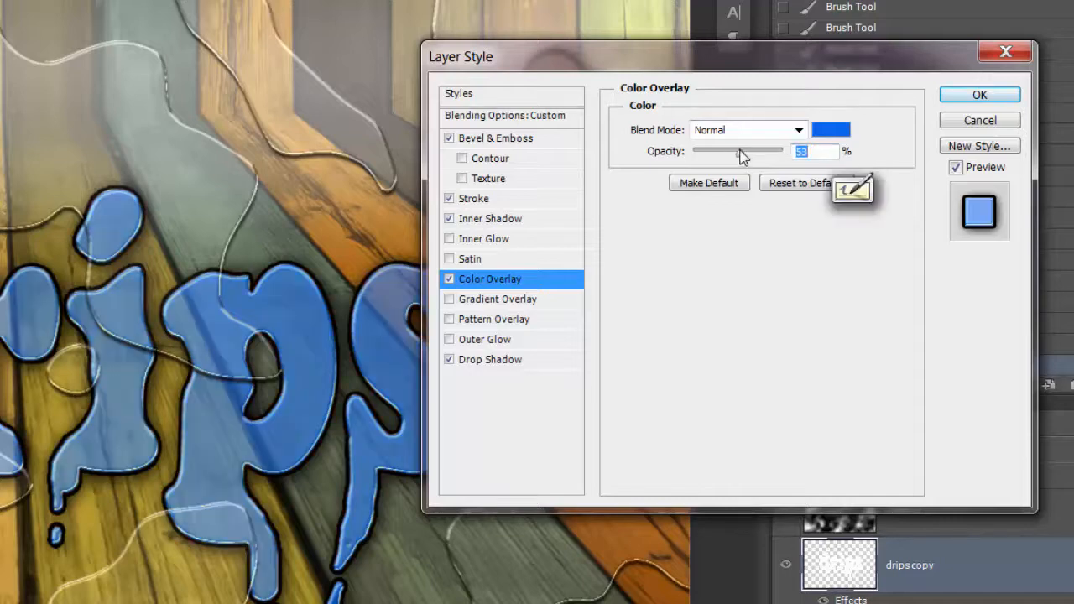
{"action": "left_click_drag", "start_coordinate": [743, 151], "coordinate": [748, 150]}
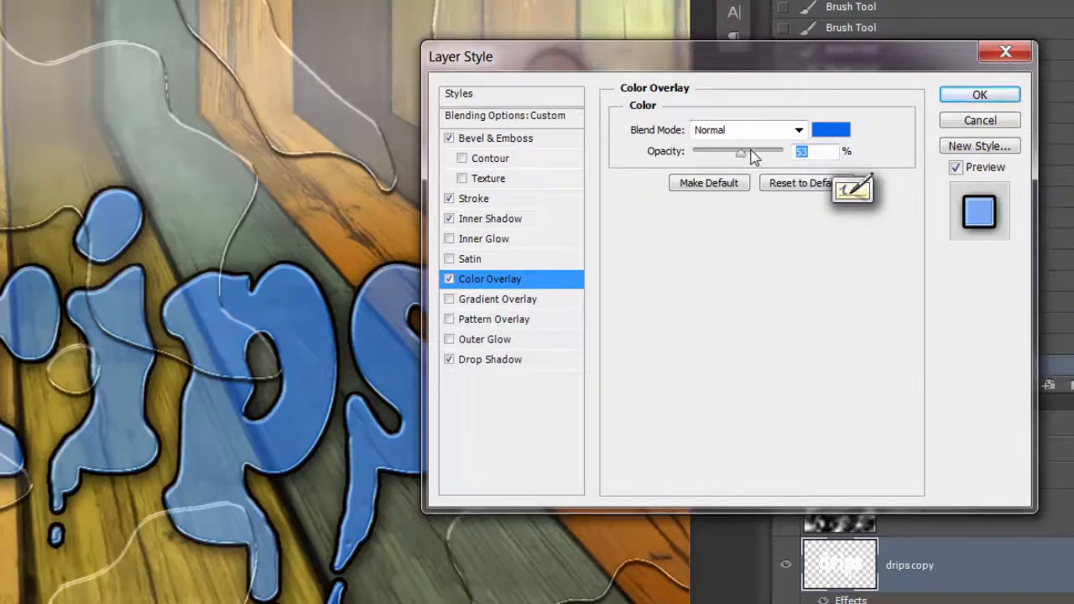
{"action": "left_click", "coordinate": [979, 96]}
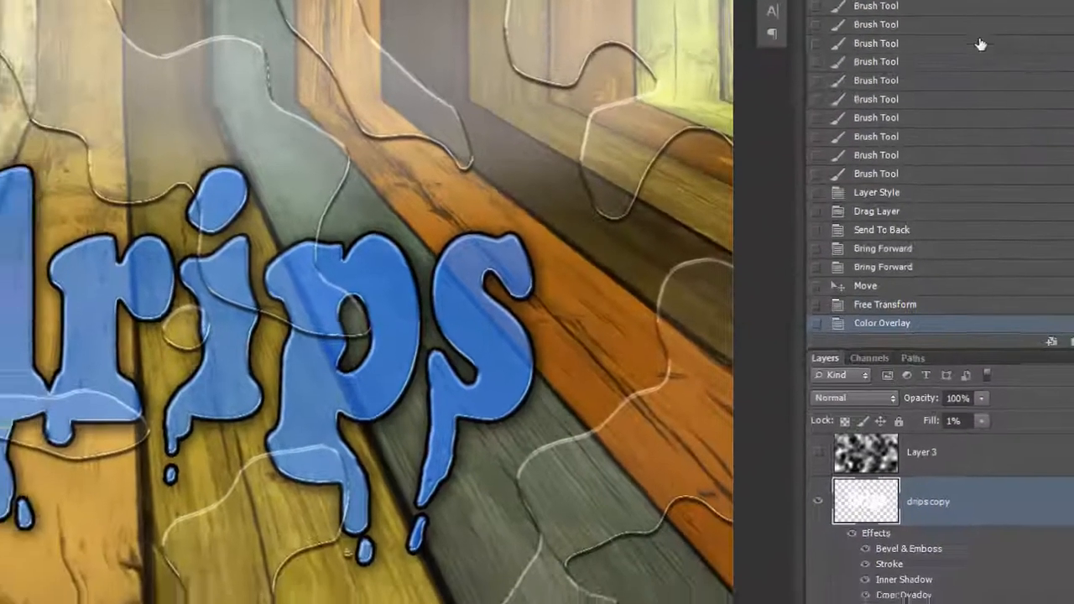